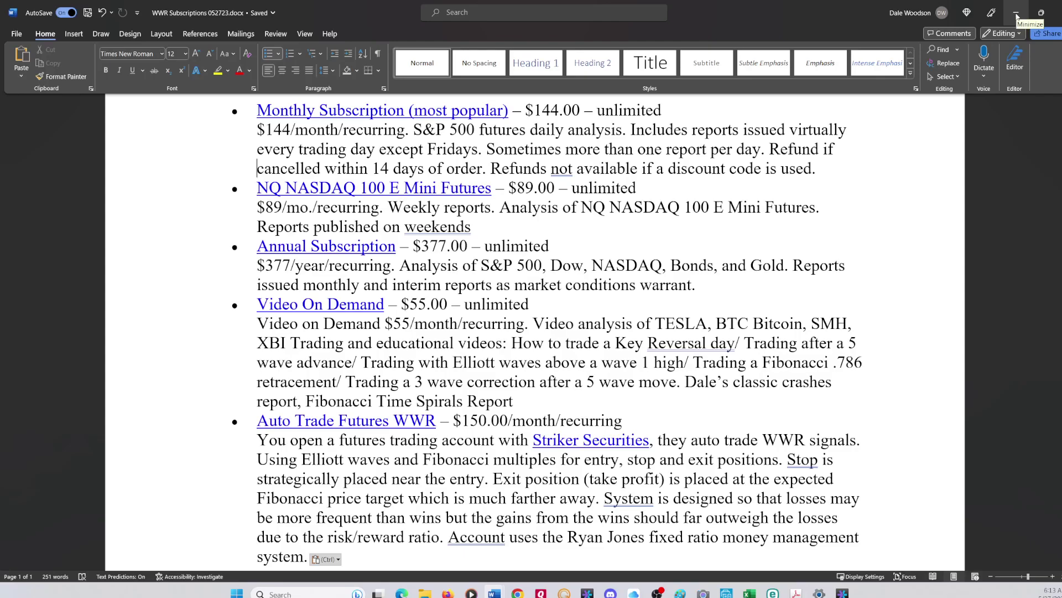
# Step: Switch to the browser's NASDAQ 100 E-mini Futures chart, shown full screen with its price scale compressed to include the all-time-high label
pyautogui.click(1017, 13)
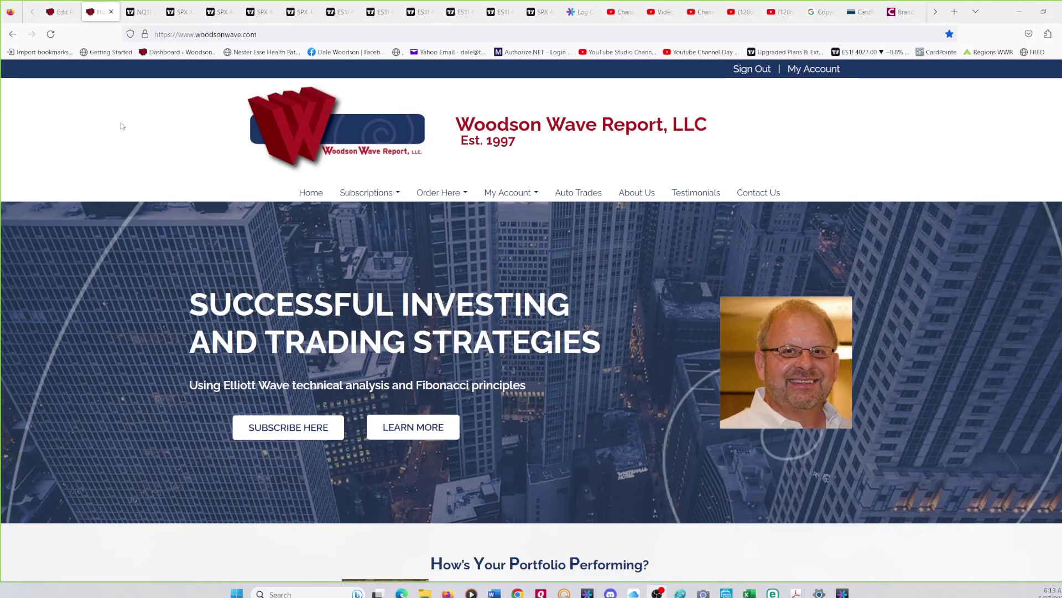
pyautogui.click(142, 12)
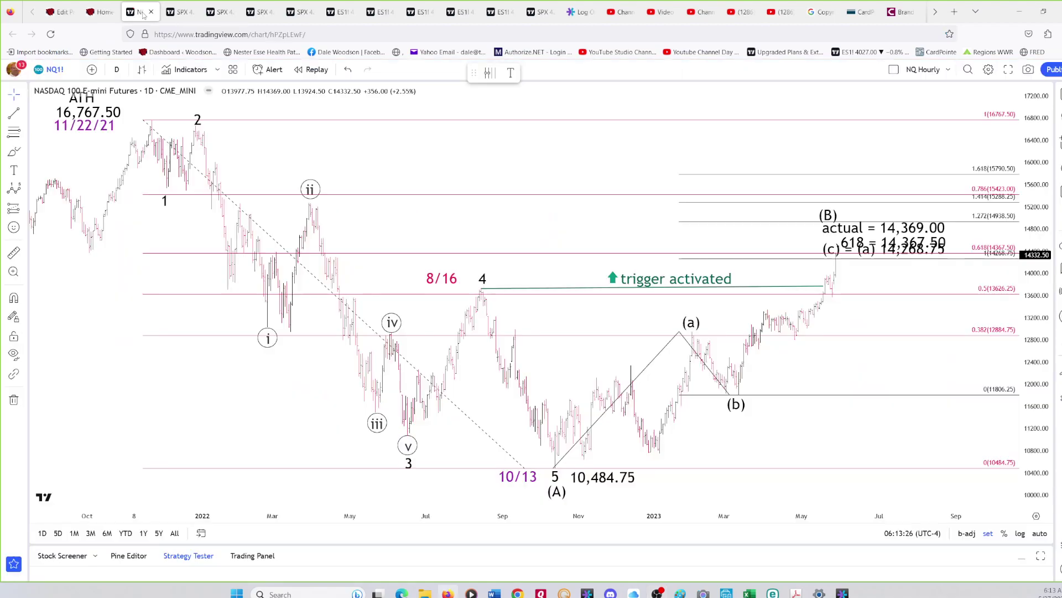
pyautogui.click(1009, 70)
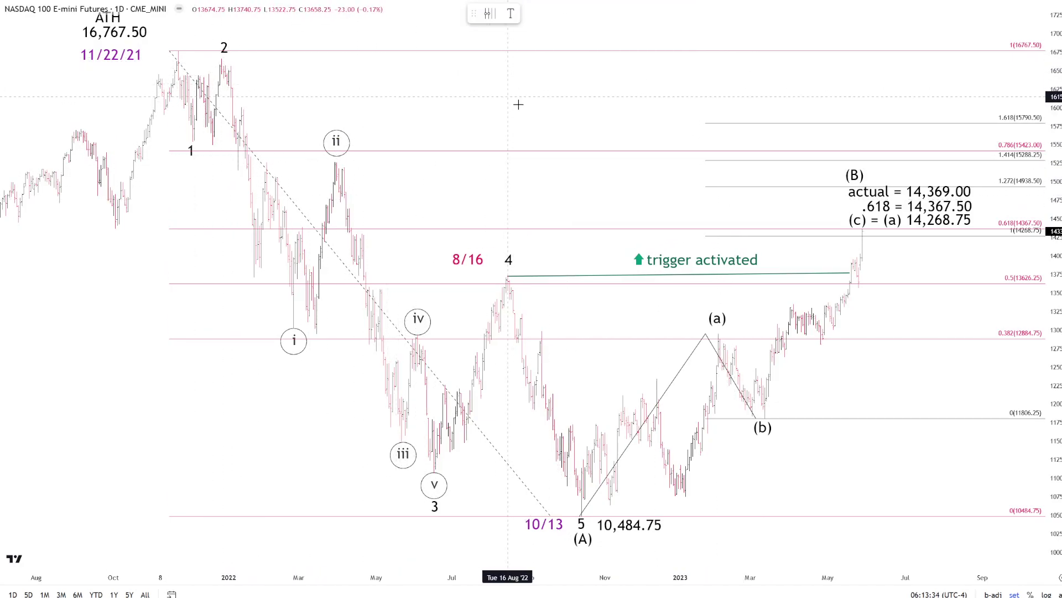
pyautogui.moveTo(1052, 222); pyautogui.dragTo(1052, 238)
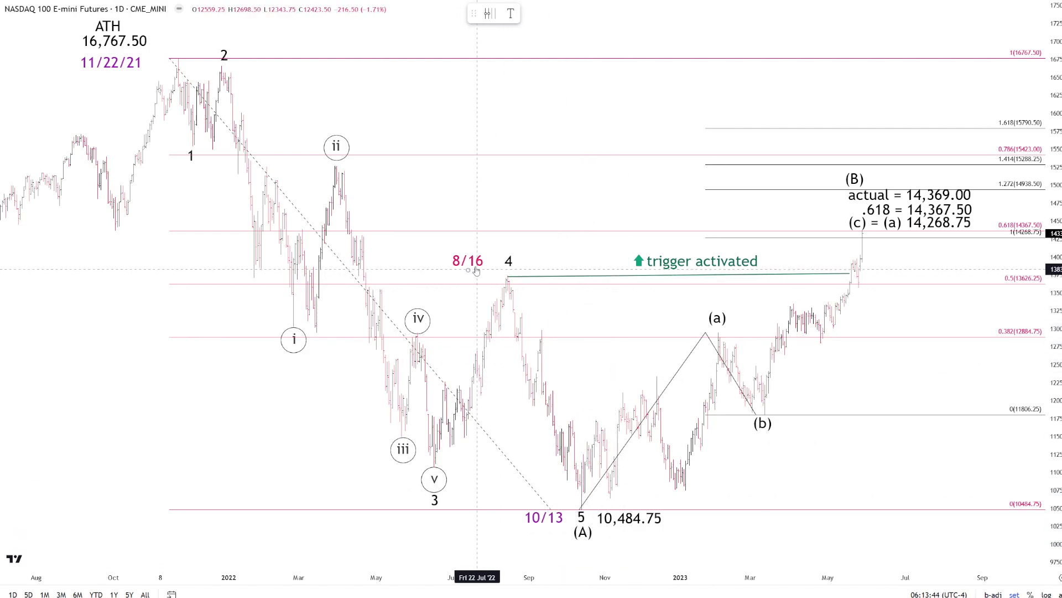
# Step: Move the 8/16 date label slightly closer to the wave 4 label on the NASDAQ 100 E-mini chart
pyautogui.moveTo(463, 264); pyautogui.dragTo(469, 267)
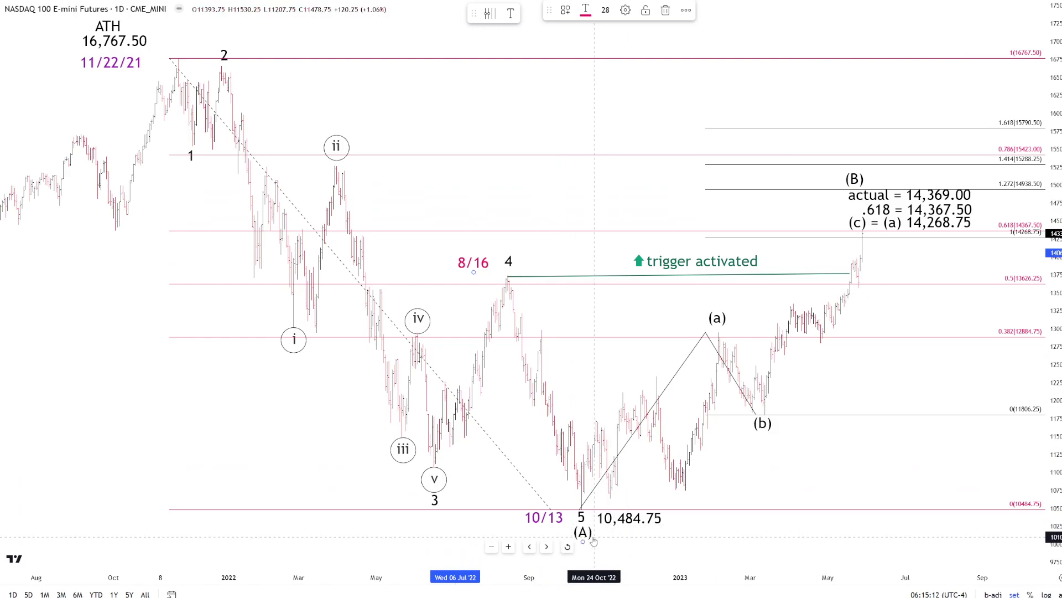
pyautogui.click(873, 462)
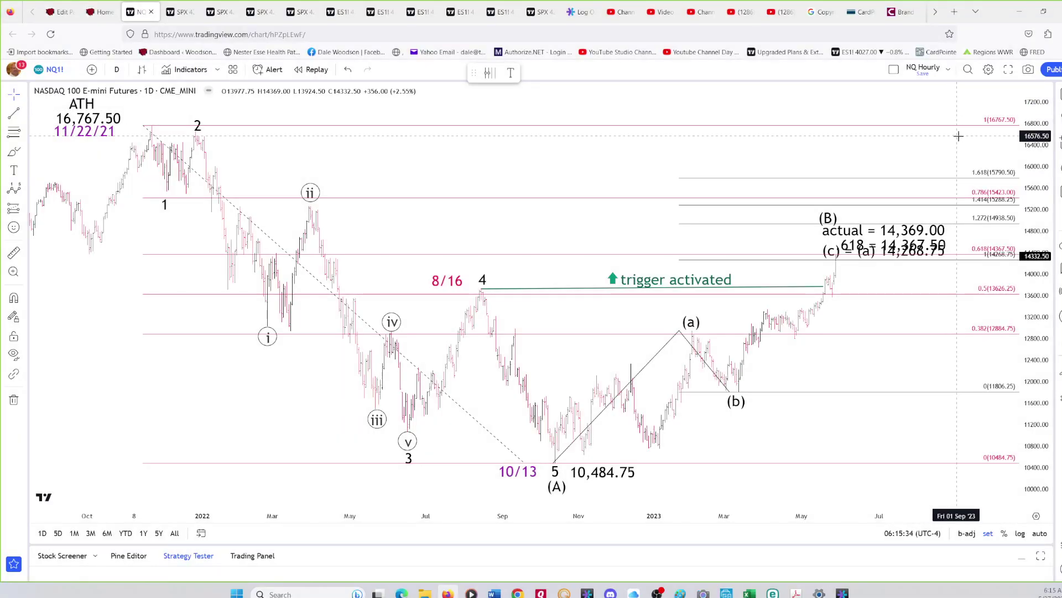
# Step: Load the IXIC chart from the watchlist and show it full screen, rescaled to include the 11/22/21 all-time high
pyautogui.click(1059, 94)
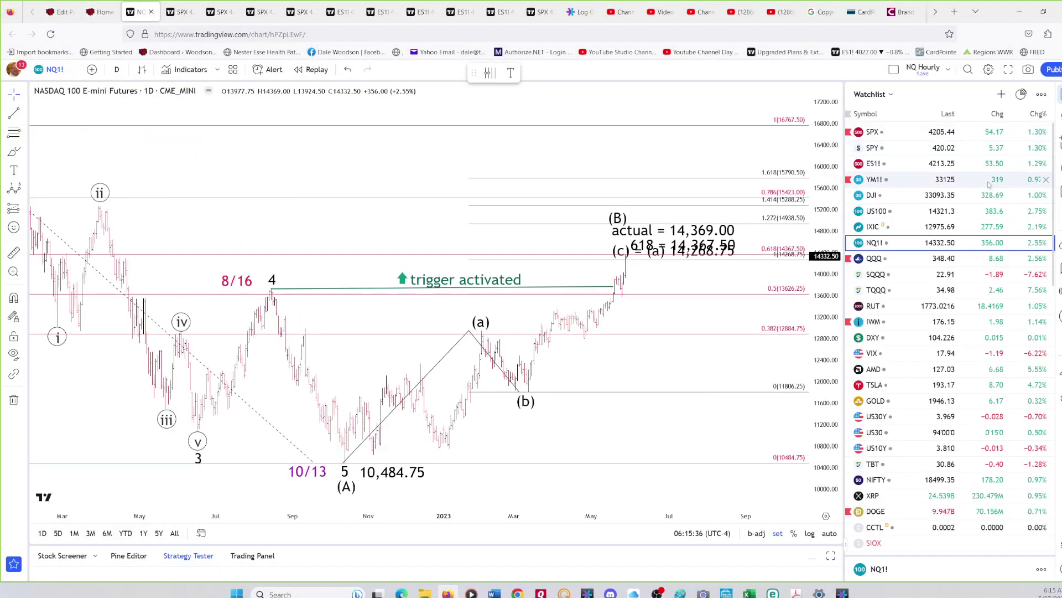
pyautogui.click(917, 226)
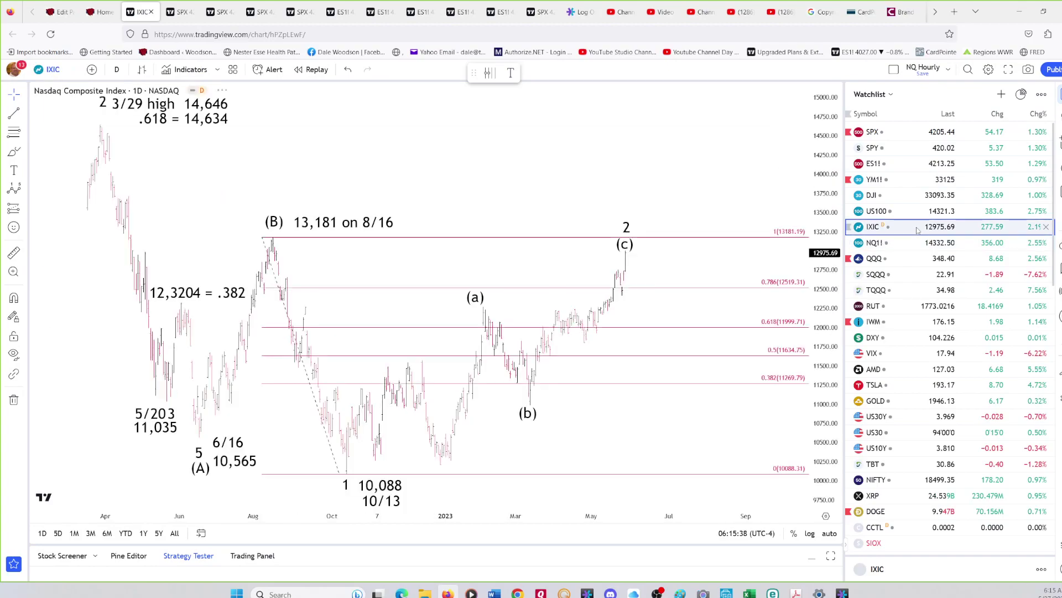
pyautogui.click(1060, 94)
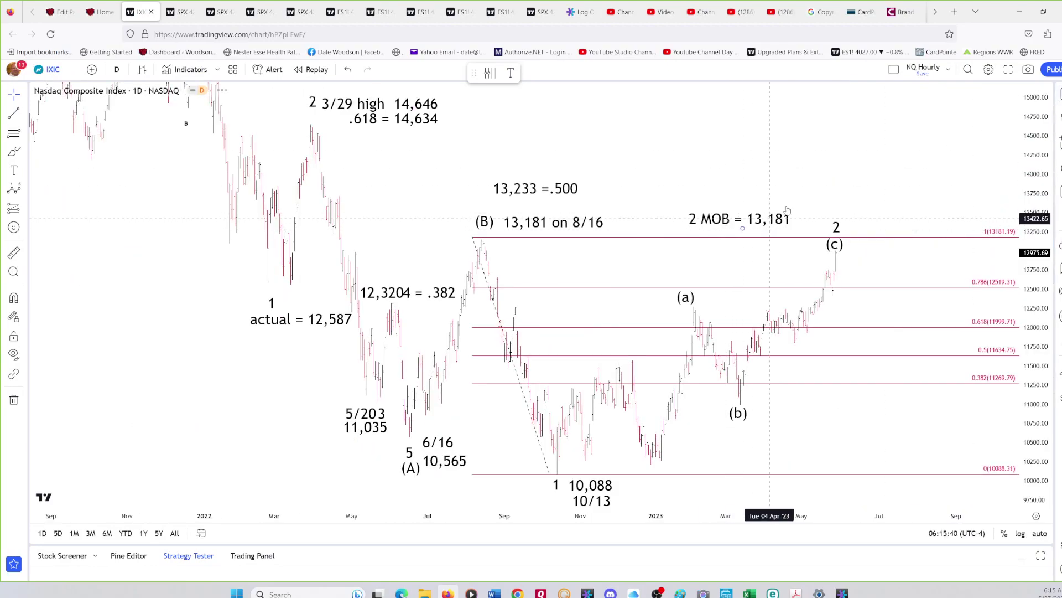
pyautogui.click(1008, 69)
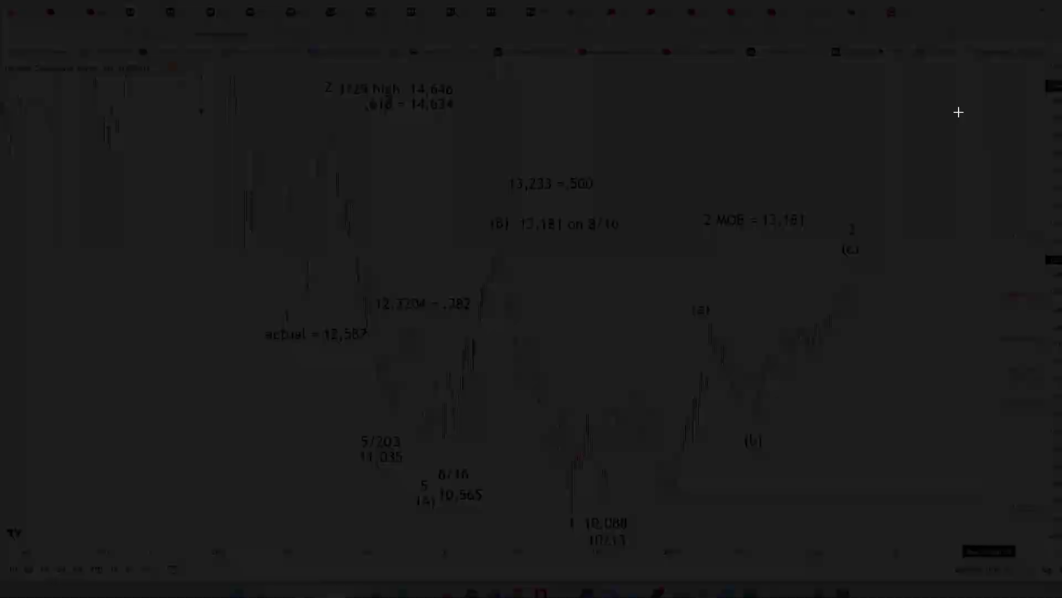
pyautogui.moveTo(1054, 138); pyautogui.dragTo(1054, 232)
pyautogui.moveTo(925, 179); pyautogui.dragTo(972, 229)
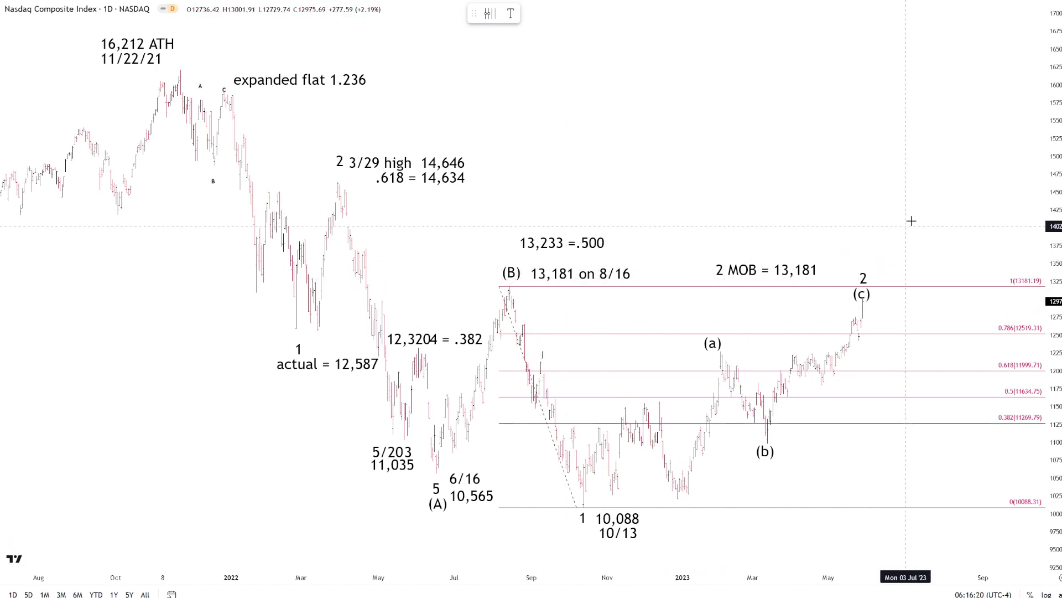
# Step: Leave the full-screen view and load the NQ1! chart from the watchlist
pyautogui.press('Escape')
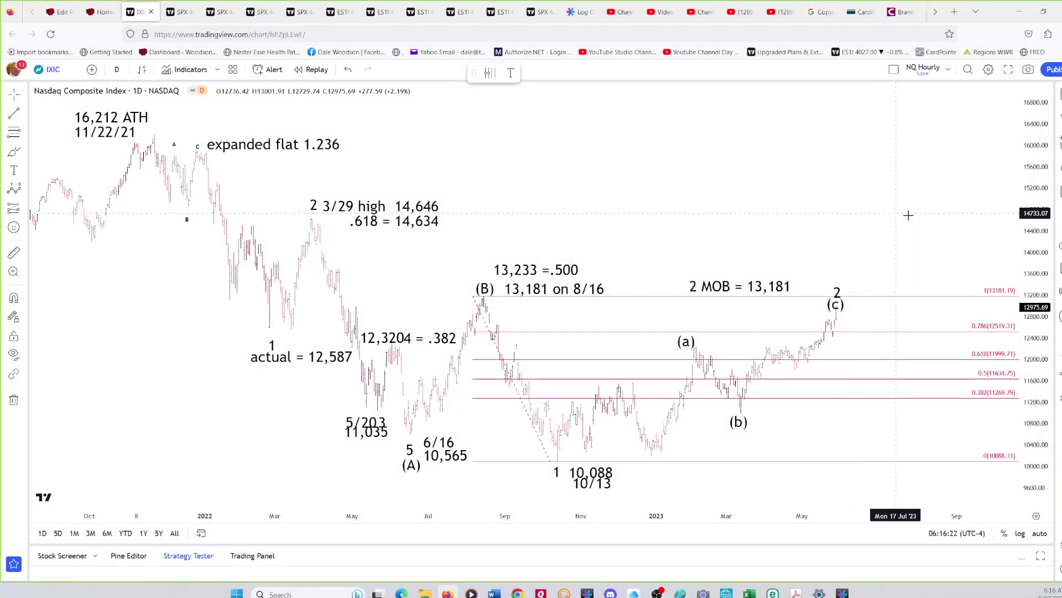
pyautogui.click(1059, 94)
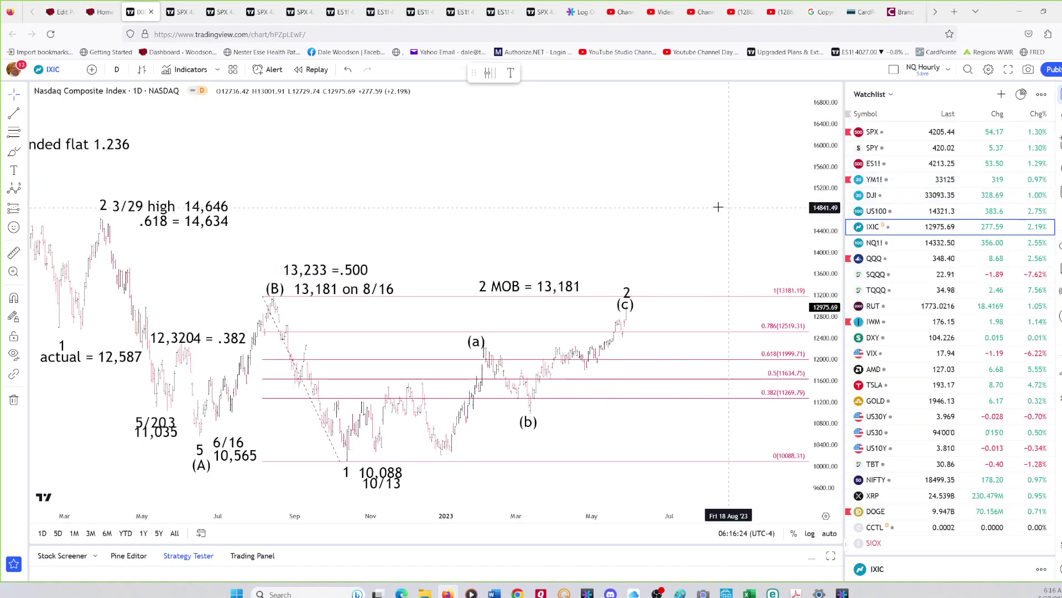
pyautogui.click(895, 246)
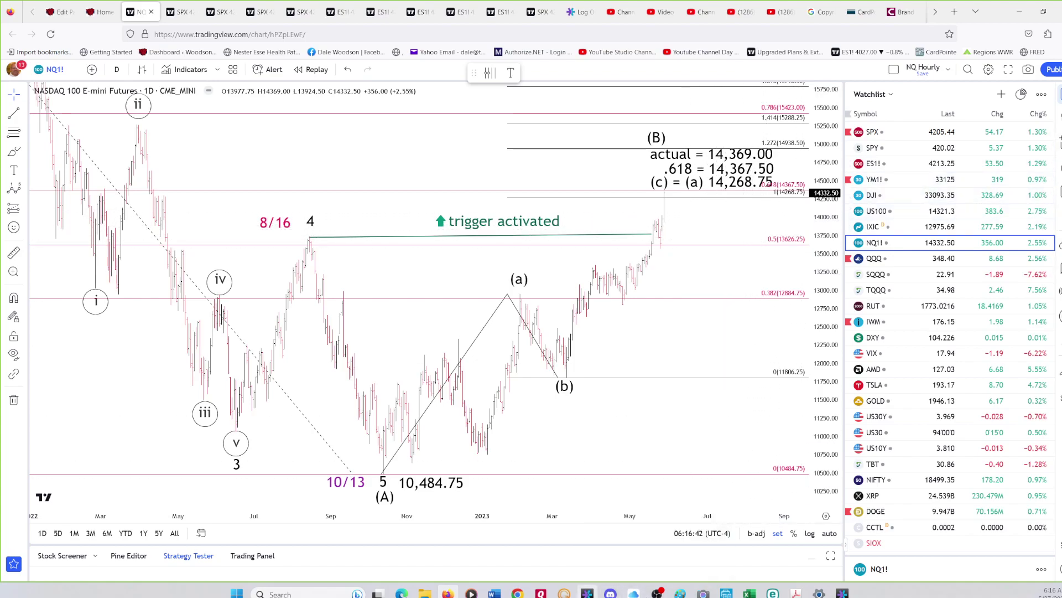
# Step: Switch to the WWR Subscriptions 052723 Word document and highlight the NQ NASDAQ 100 E Mini Futures entry for viewing
pyautogui.moveTo(508, 587)
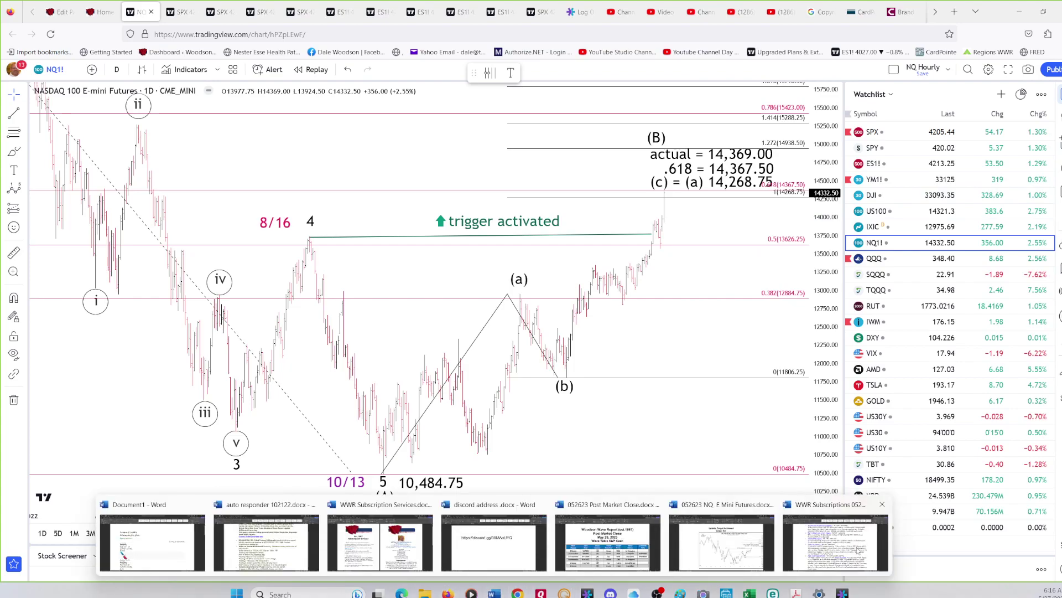
pyautogui.click(842, 551)
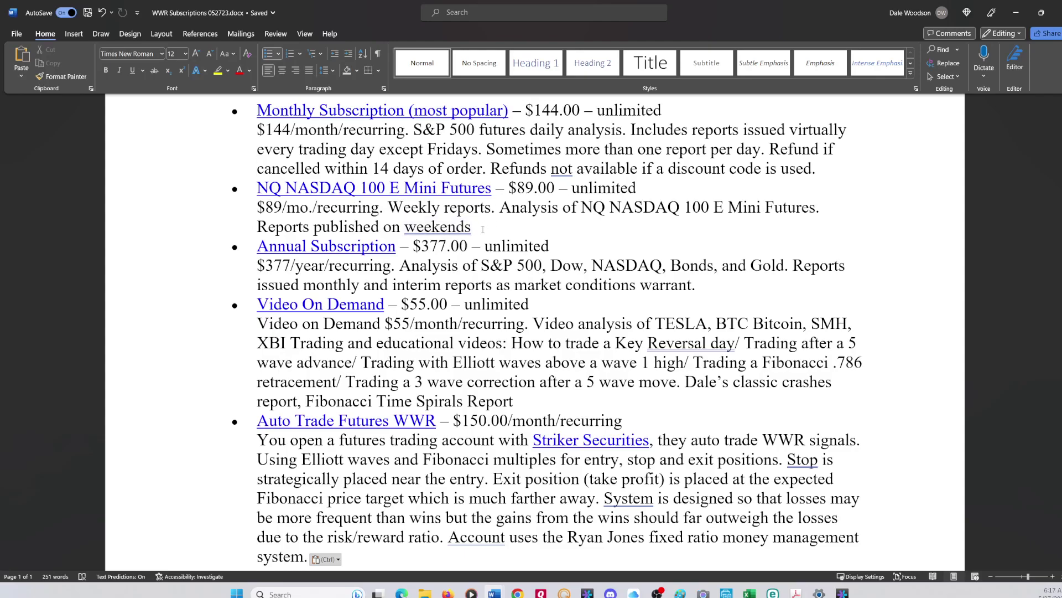
pyautogui.moveTo(481, 226); pyautogui.dragTo(256, 188)
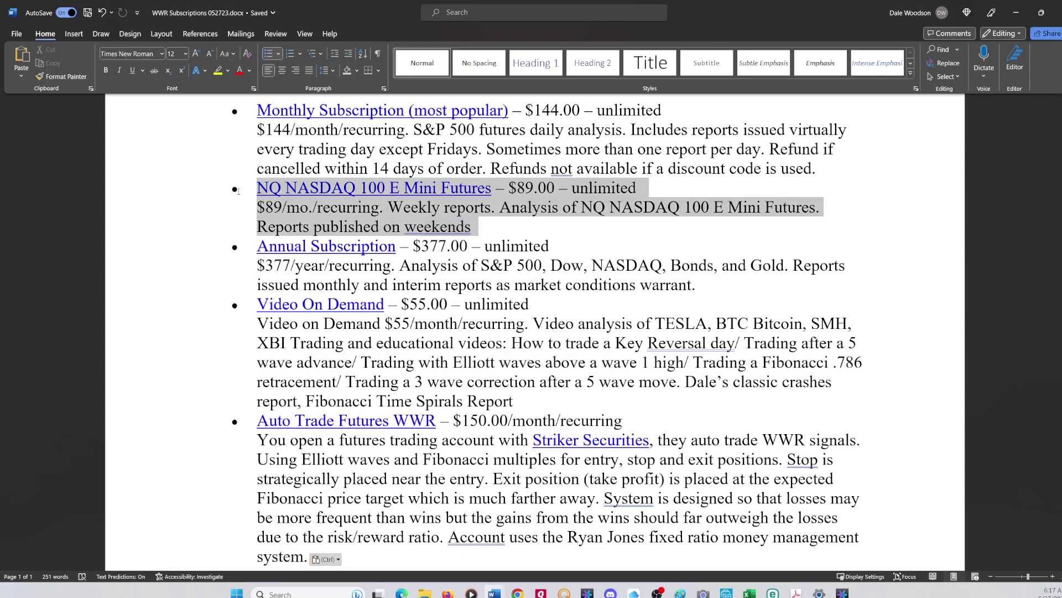
pyautogui.click(630, 242)
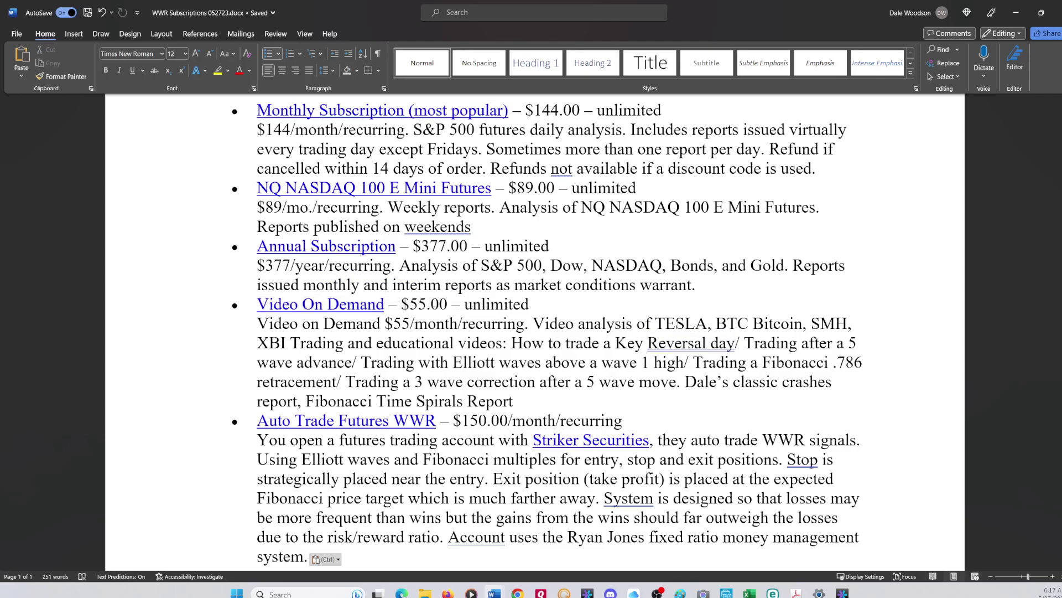
# Step: Highlight the Video On Demand description from TESLA through the educational video topics, and clear the selection
pyautogui.moveTo(708, 320); pyautogui.dragTo(802, 324)
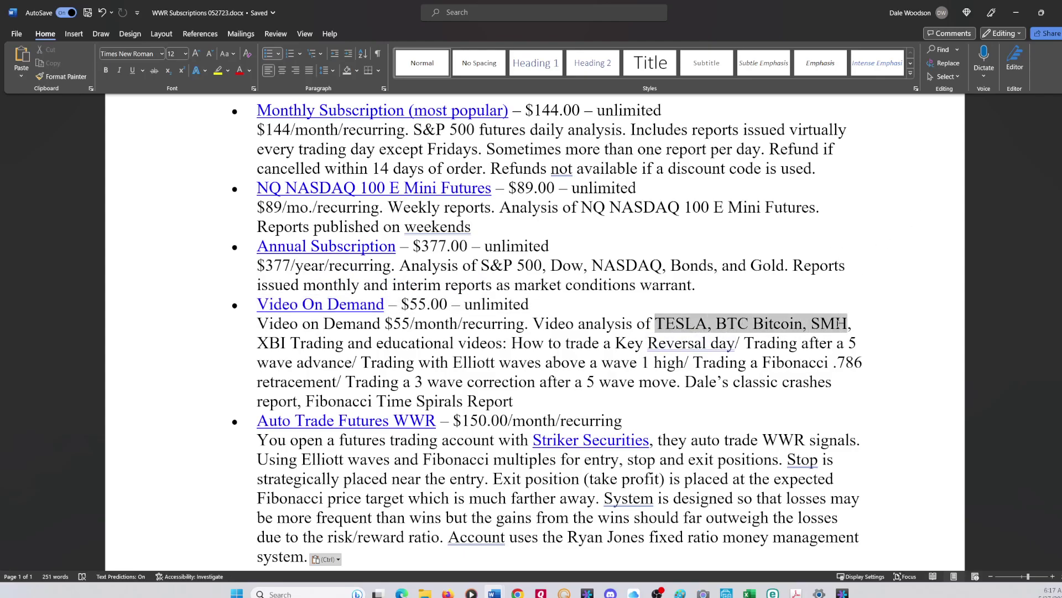
pyautogui.moveTo(840, 334); pyautogui.dragTo(835, 344)
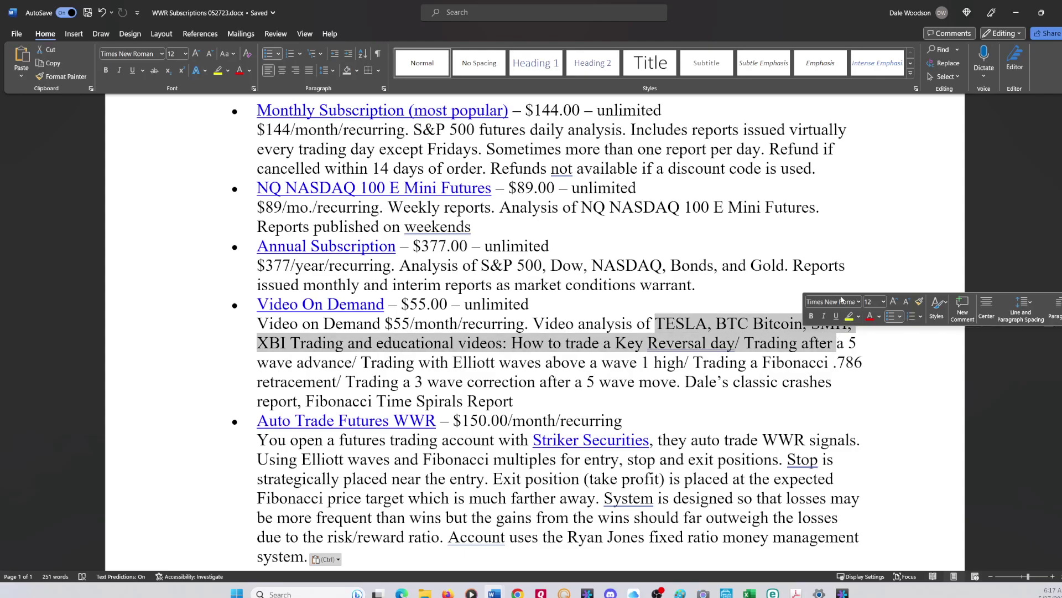
pyautogui.click(886, 245)
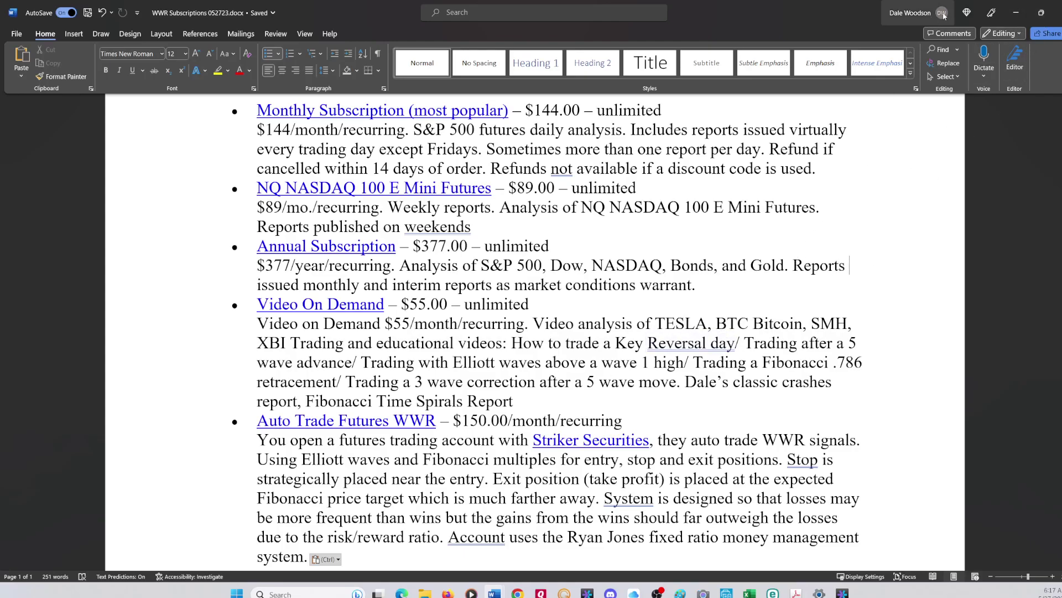
# Step: Switch back to the browser and open the Register page of the Woodson Wave Report website
pyautogui.click(1017, 15)
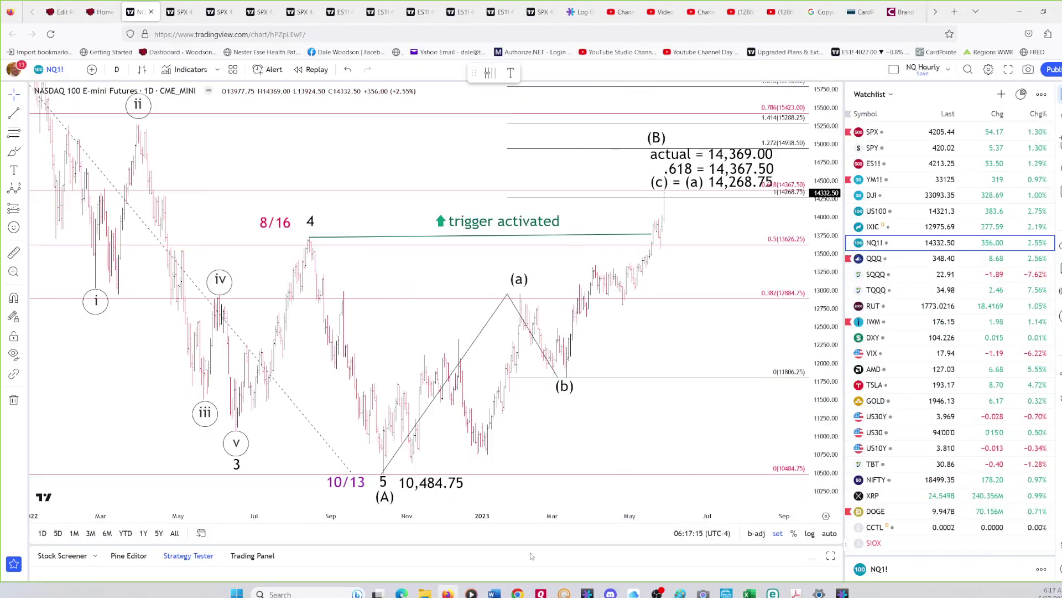
pyautogui.moveTo(494, 594)
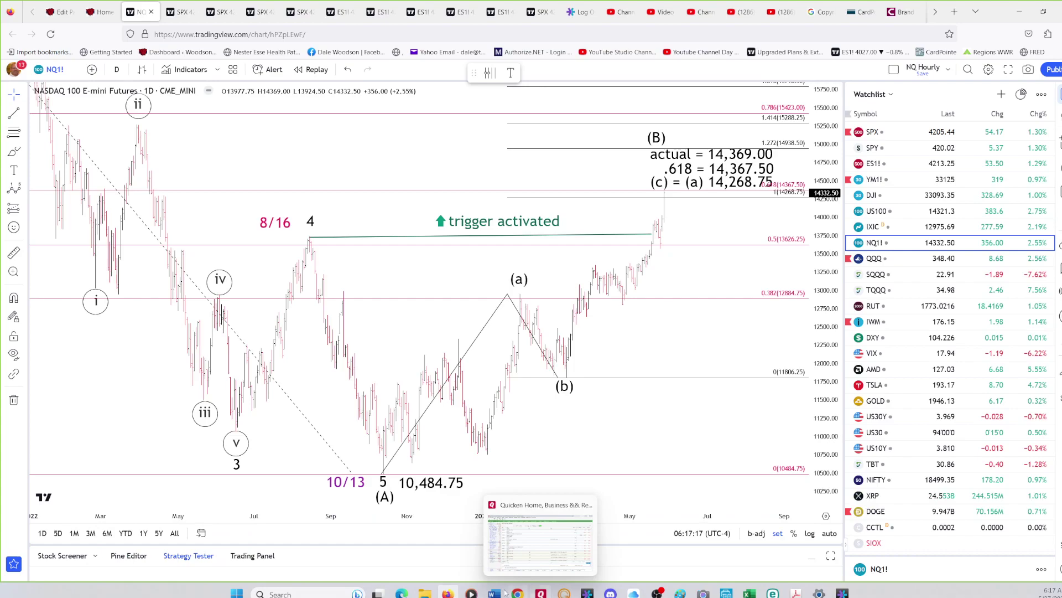
pyautogui.click(103, 13)
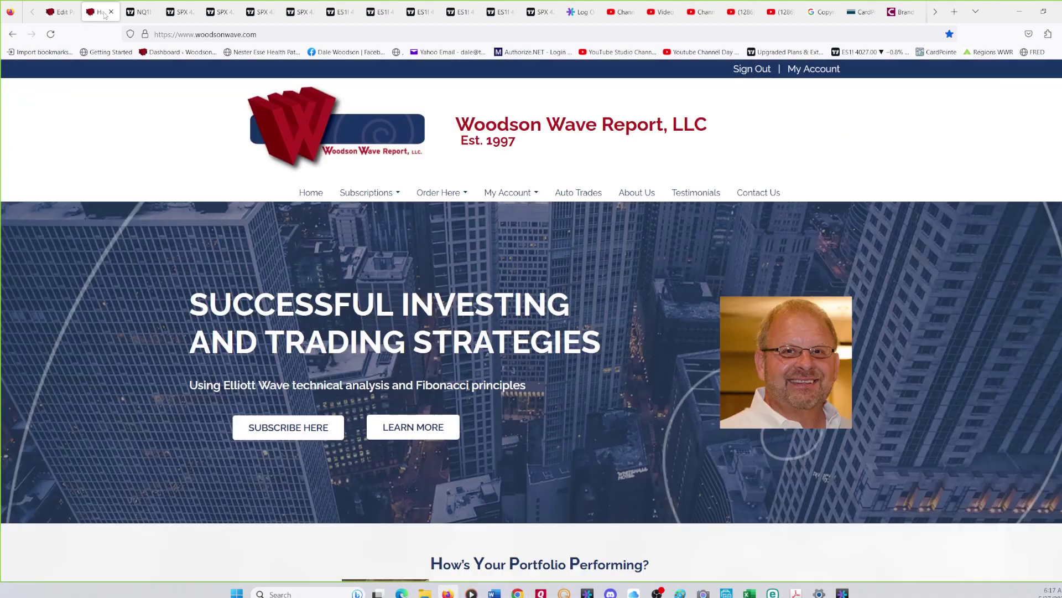
pyautogui.click(385, 202)
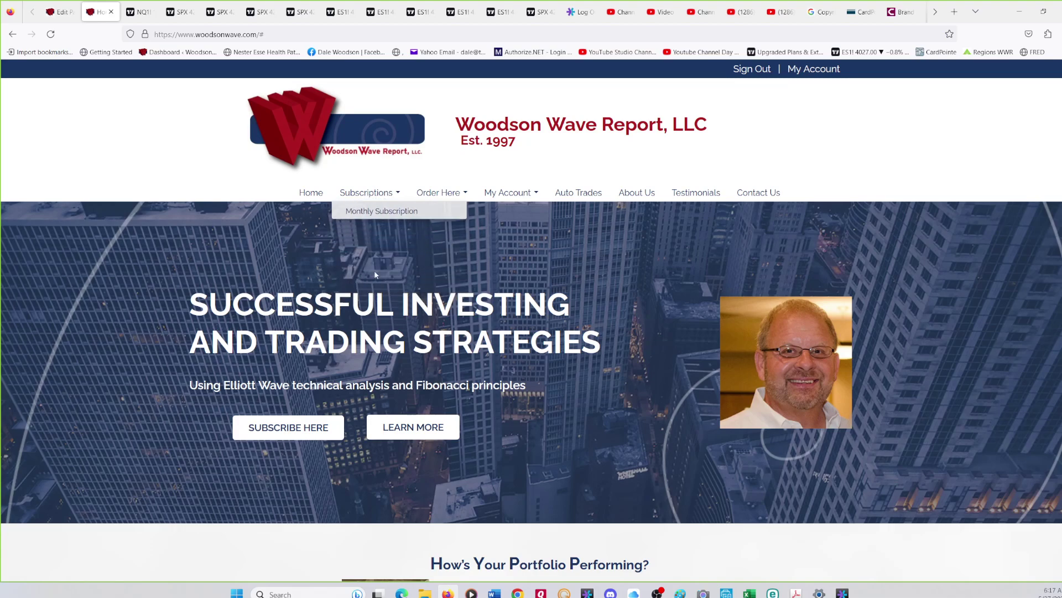
pyautogui.moveTo(441, 194)
pyautogui.click(436, 214)
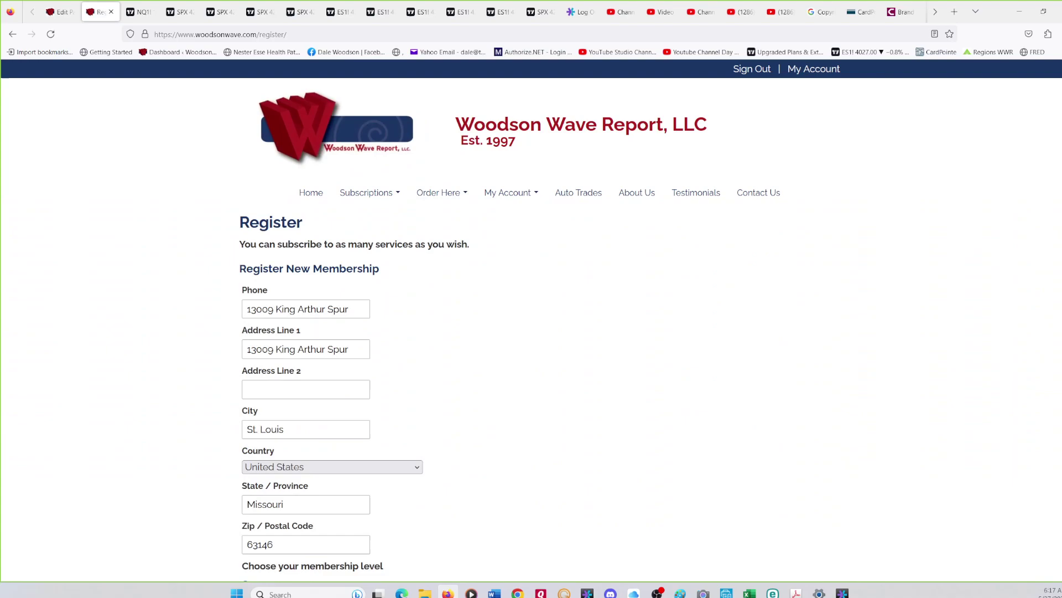
# Step: Examine the membership levels and their prices on the registration form
pyautogui.scroll(-10, 531, 332)
pyautogui.scroll(3, 531, 332)
pyautogui.scroll(1, 531, 332)
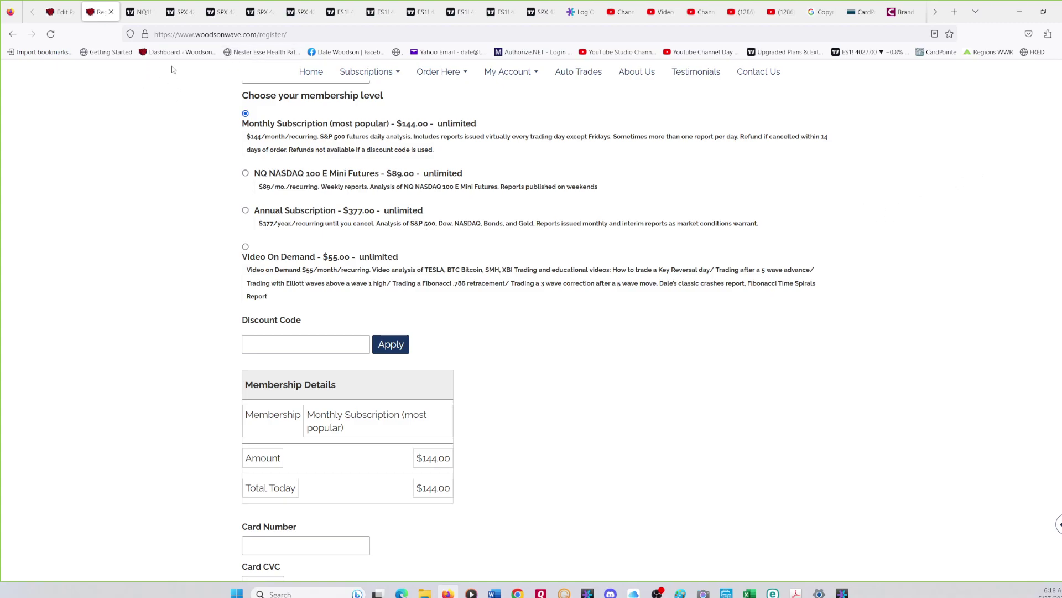
# Step: Return to the TradingView chart, load TSLA from the watchlist, and widen the visible price history with the watchlist hidden
pyautogui.click(139, 11)
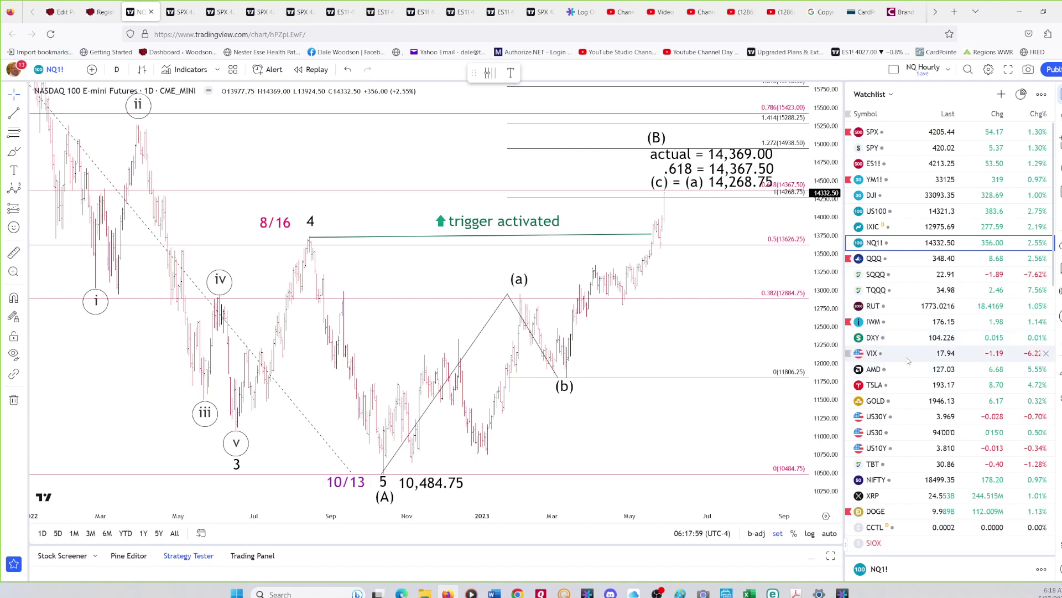
pyautogui.click(903, 386)
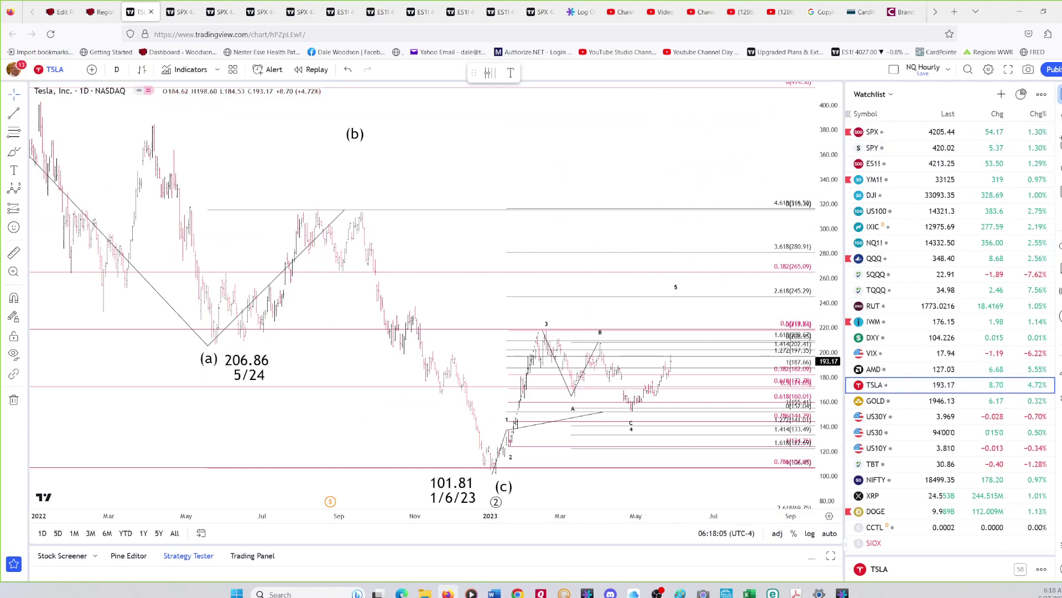
pyautogui.click(1059, 95)
pyautogui.scroll(-3, 662, 161)
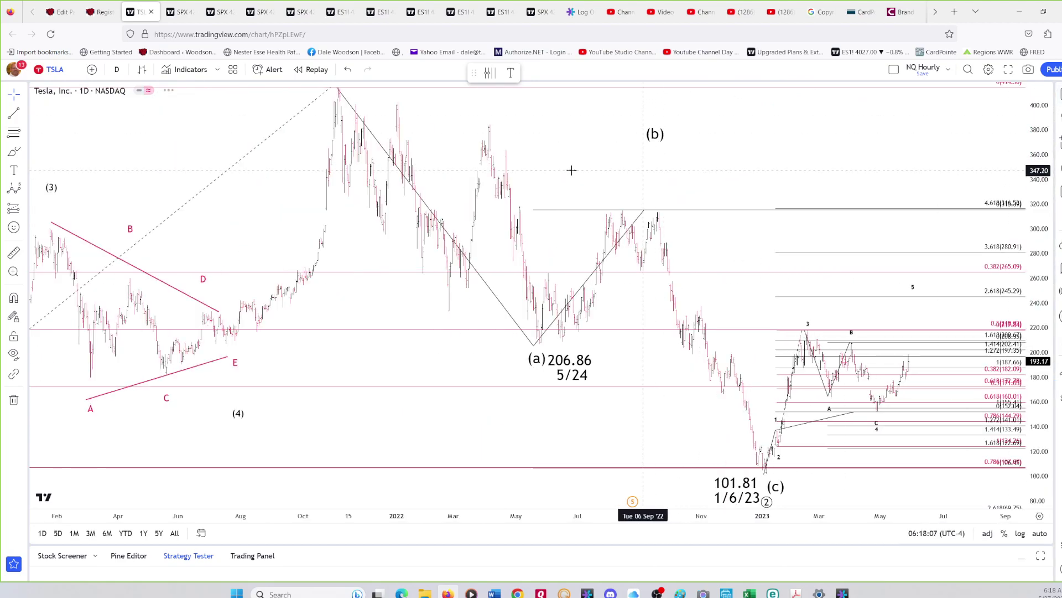
# Step: Reposition and rescale the Tesla chart to show the full advance from the 23.37 low on 3/18/20 to the 414.50 high
pyautogui.moveTo(574, 171); pyautogui.dragTo(766, 223)
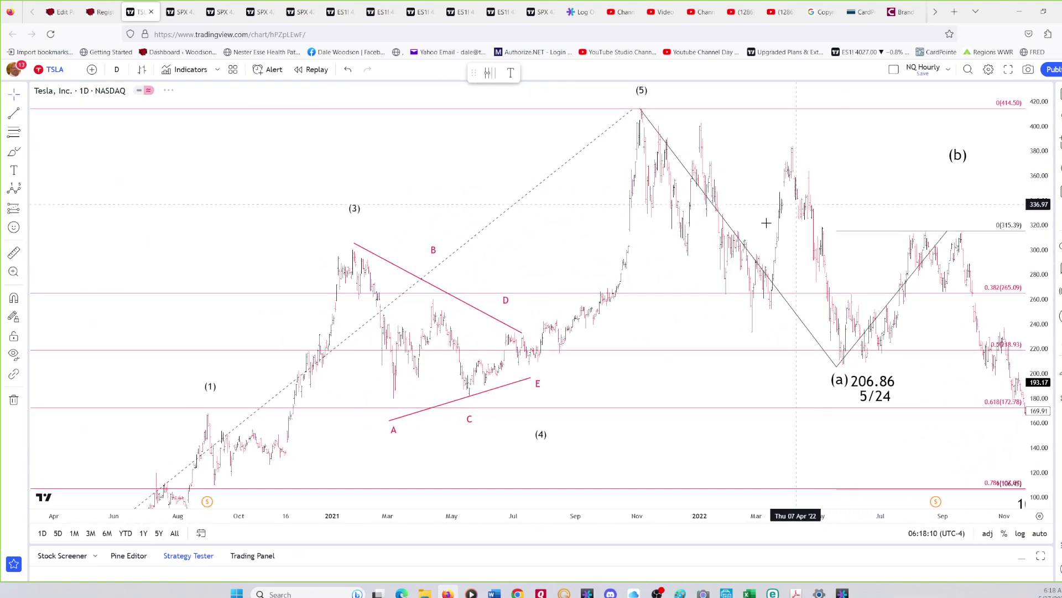
pyautogui.moveTo(752, 152); pyautogui.dragTo(776, 144)
pyautogui.moveTo(1040, 120); pyautogui.dragTo(1043, 270)
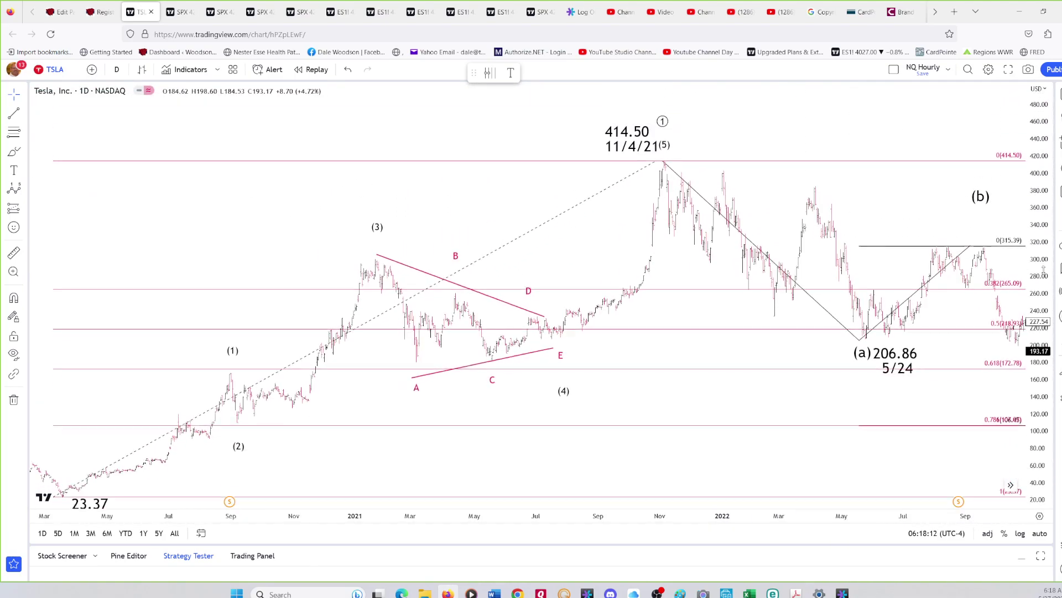
pyautogui.moveTo(771, 166); pyautogui.dragTo(851, 161)
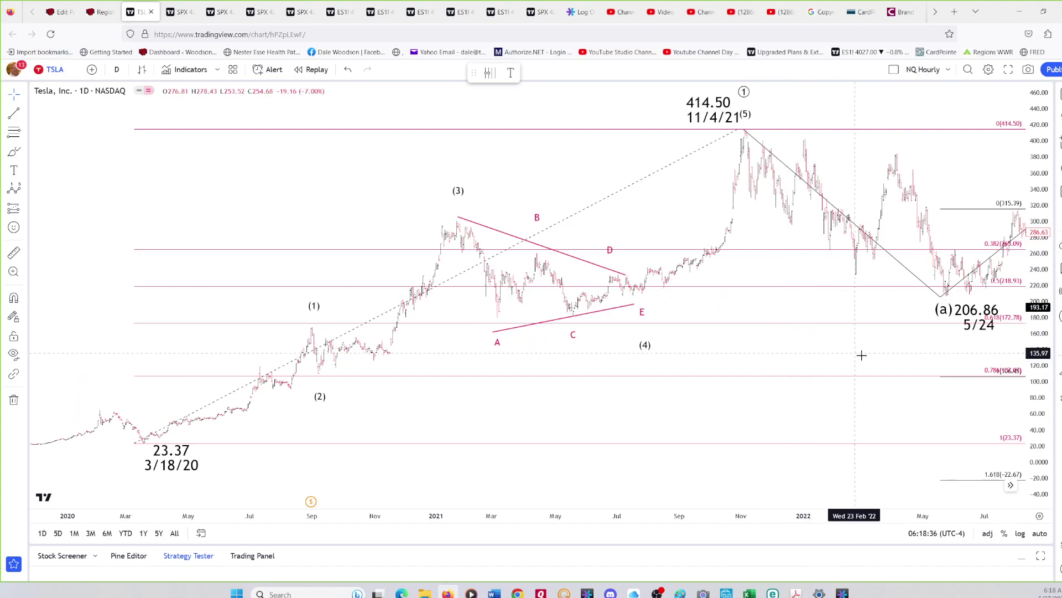
# Step: Show Tesla's 2021–2023 wave counts full screen, undoing the accidental shift of the Fibonacci retracement near wave 3
pyautogui.moveTo(910, 353); pyautogui.dragTo(496, 367)
pyautogui.click(785, 327)
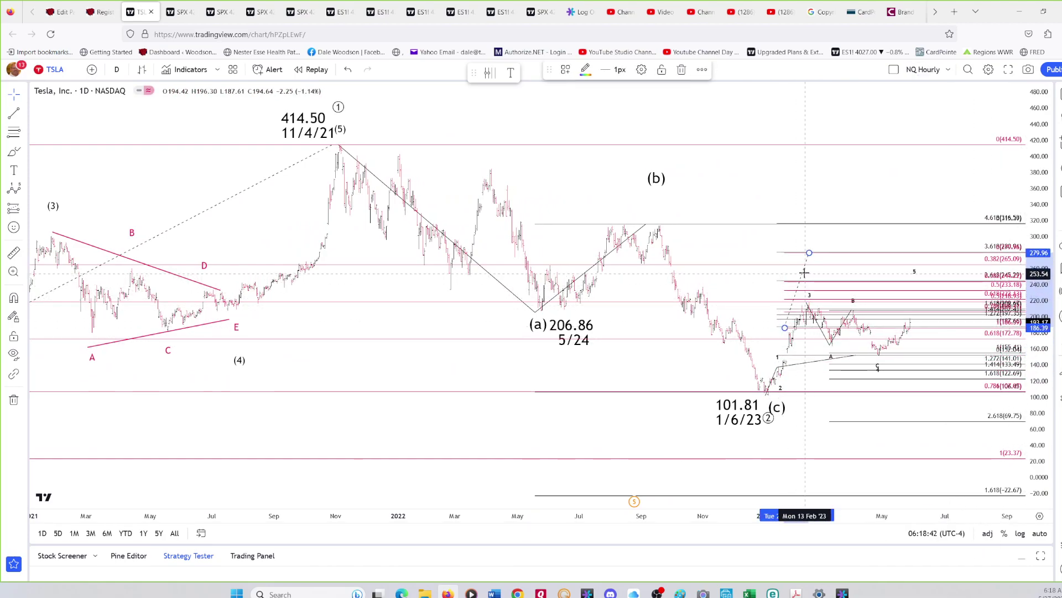
pyautogui.click(348, 70)
pyautogui.click(1009, 69)
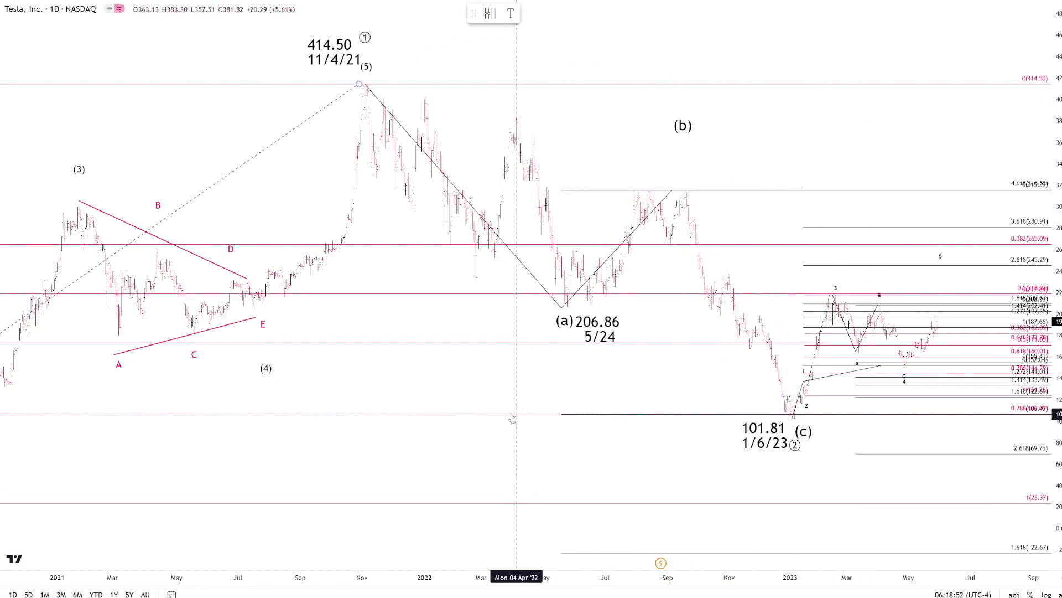
# Step: Leave the full-screen view, switch Tesla to the 1-hour interval and rescale the chart to show the 2023 waves 1 through 4
pyautogui.moveTo(863, 429); pyautogui.dragTo(855, 430)
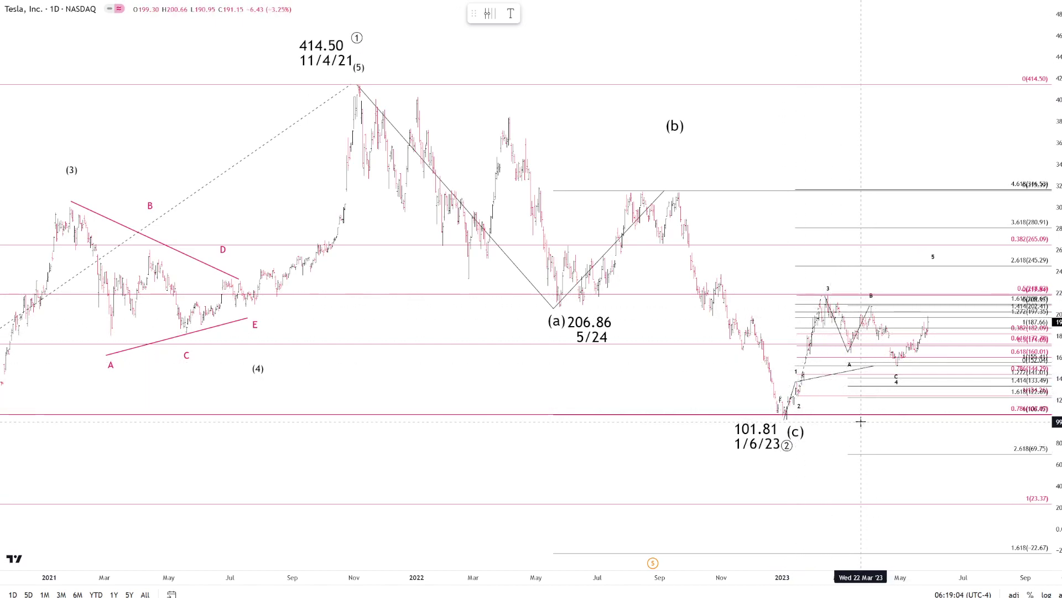
pyautogui.click(873, 365)
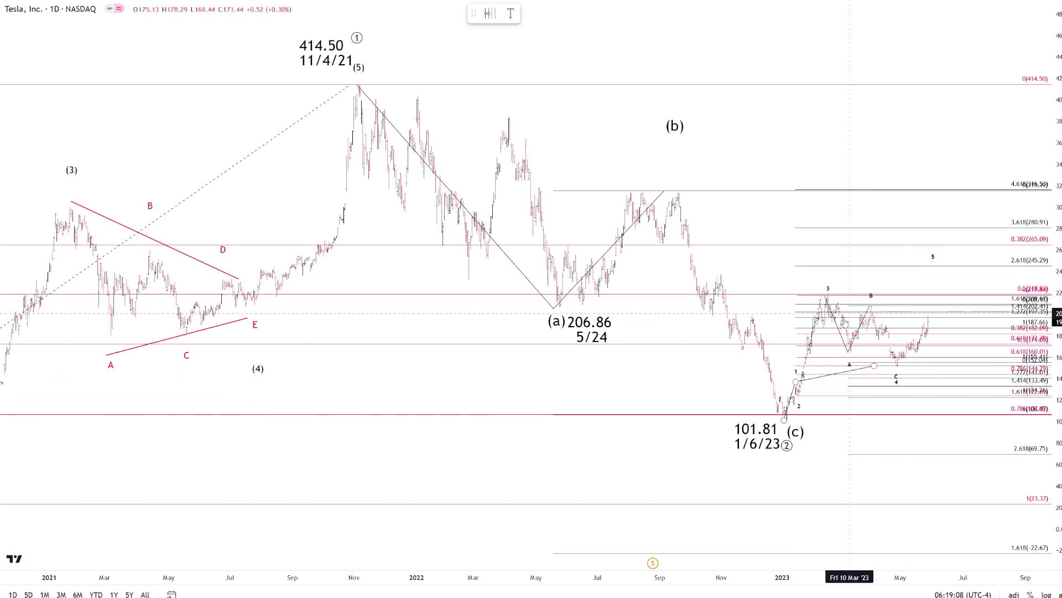
pyautogui.click(835, 405)
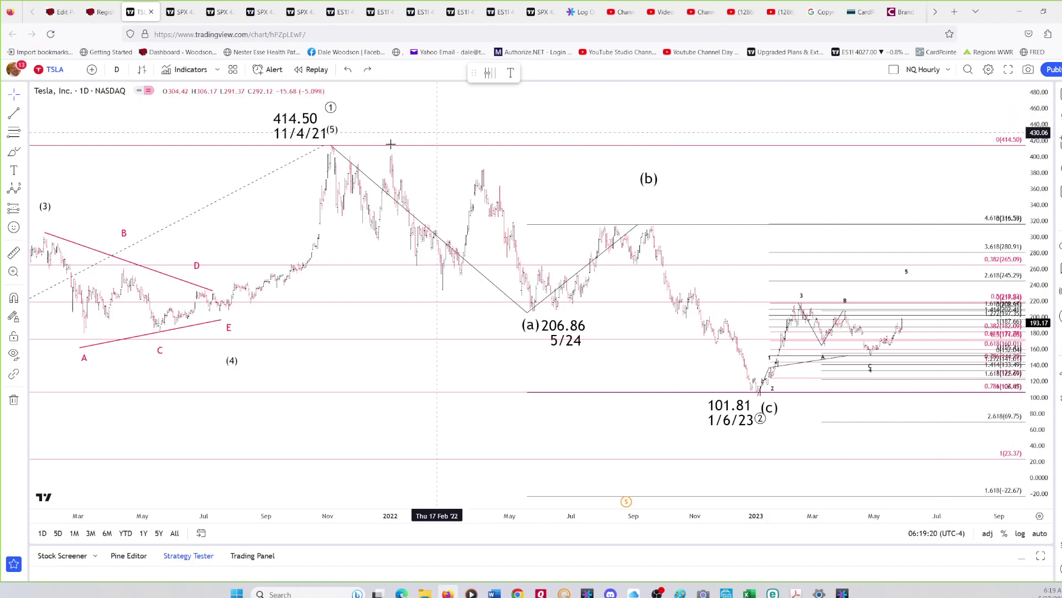
pyautogui.click(116, 70)
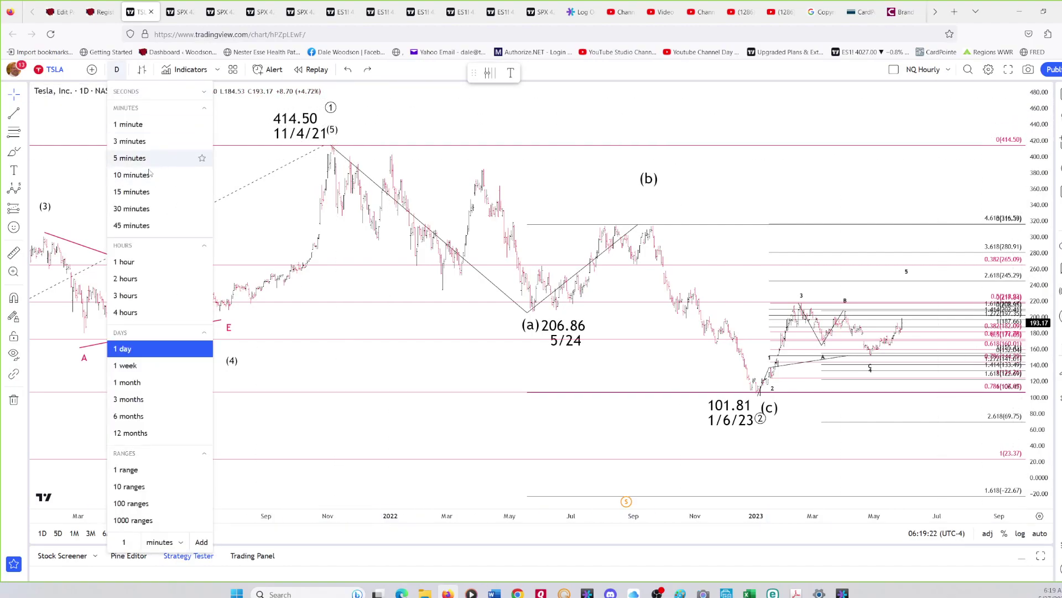
pyautogui.click(153, 264)
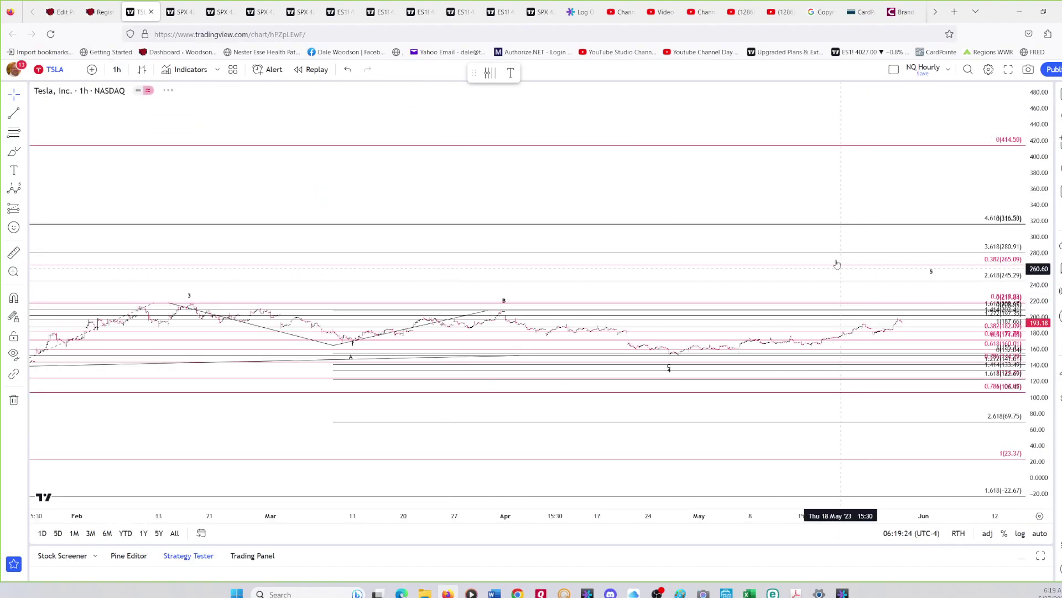
pyautogui.moveTo(1042, 402); pyautogui.dragTo(1042, 437)
pyautogui.moveTo(870, 282); pyautogui.dragTo(967, 223)
pyautogui.moveTo(1043, 398); pyautogui.dragTo(1046, 458)
pyautogui.moveTo(301, 425); pyautogui.dragTo(394, 386)
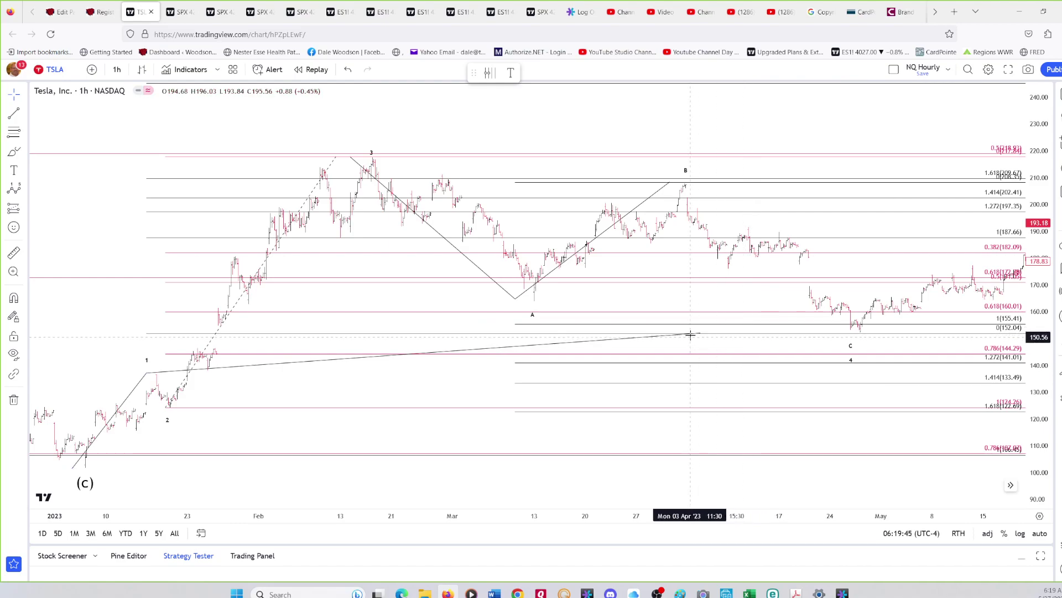
# Step: Move the end anchor of Tesla's wave 1 Fibonacci extension to the wave 2 low and compare its levels with wave 3
pyautogui.moveTo(701, 333)
pyautogui.mouseDown()
pyautogui.moveTo(560, 349)
pyautogui.moveTo(356, 403)
pyautogui.moveTo(329, 431)
pyautogui.moveTo(323, 407)
pyautogui.mouseUp()
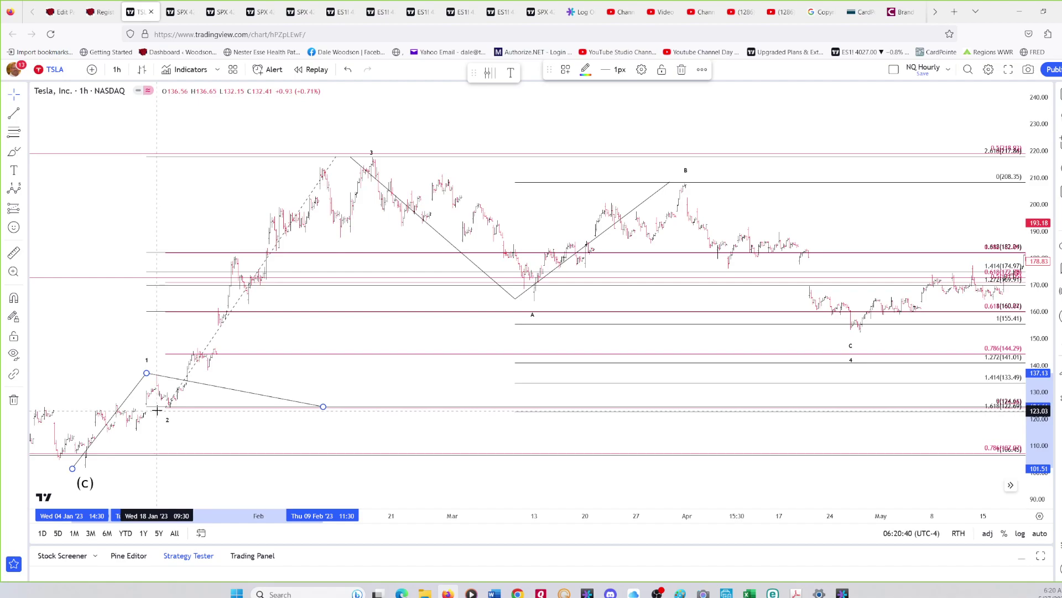
pyautogui.click(408, 370)
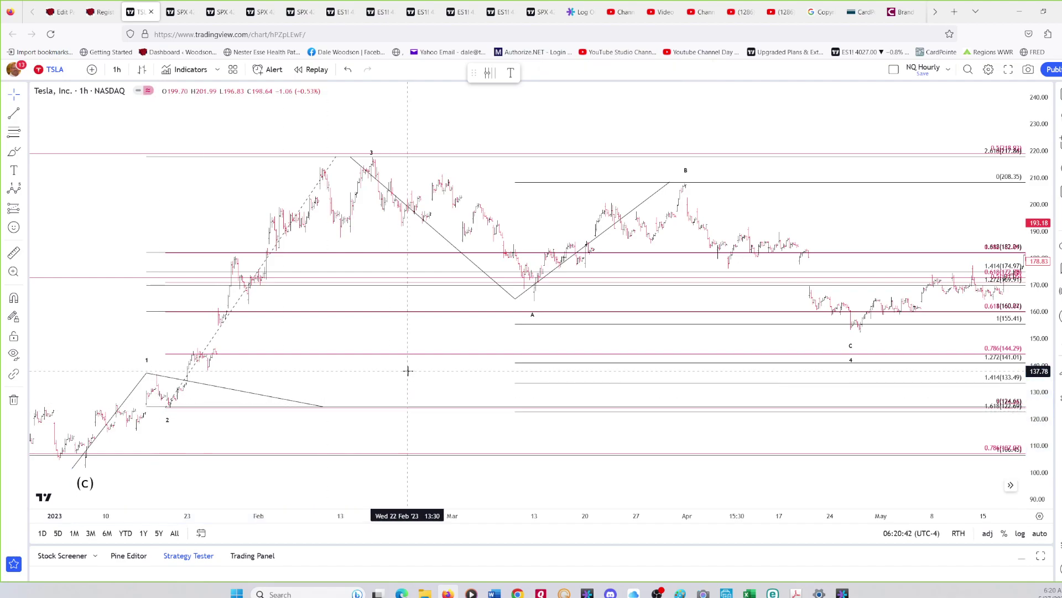
pyautogui.moveTo(907, 341); pyautogui.dragTo(856, 346)
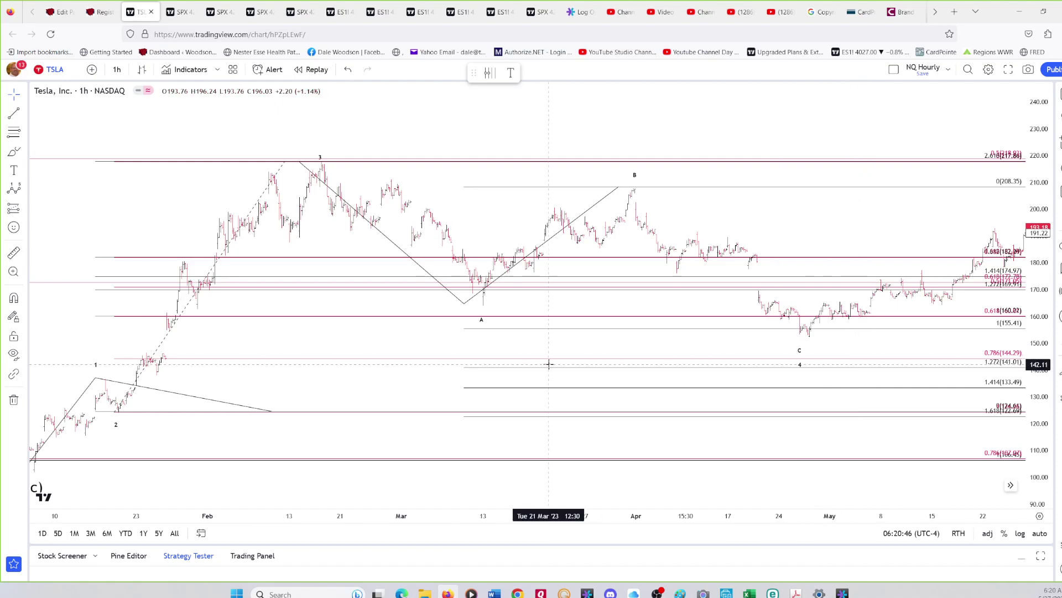
pyautogui.moveTo(54, 472); pyautogui.dragTo(93, 446)
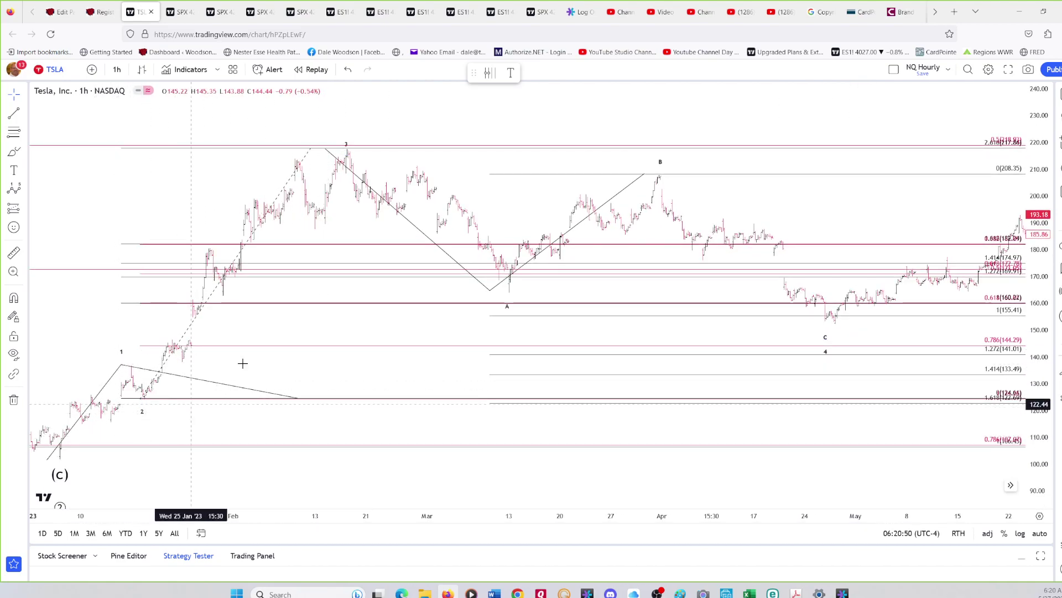
pyautogui.moveTo(870, 328); pyautogui.dragTo(786, 343)
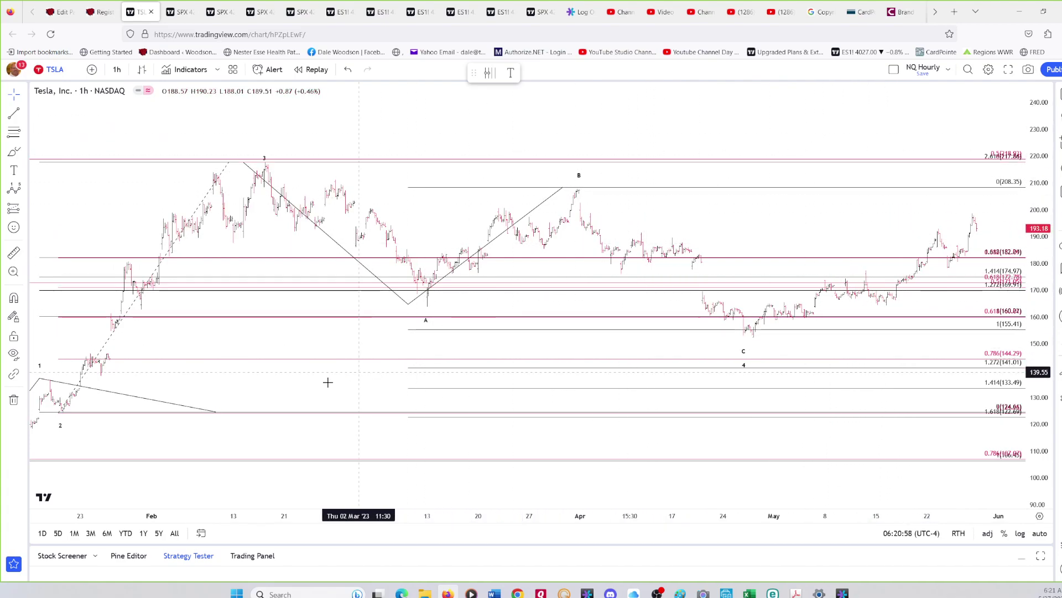
pyautogui.moveTo(238, 389); pyautogui.dragTo(268, 378)
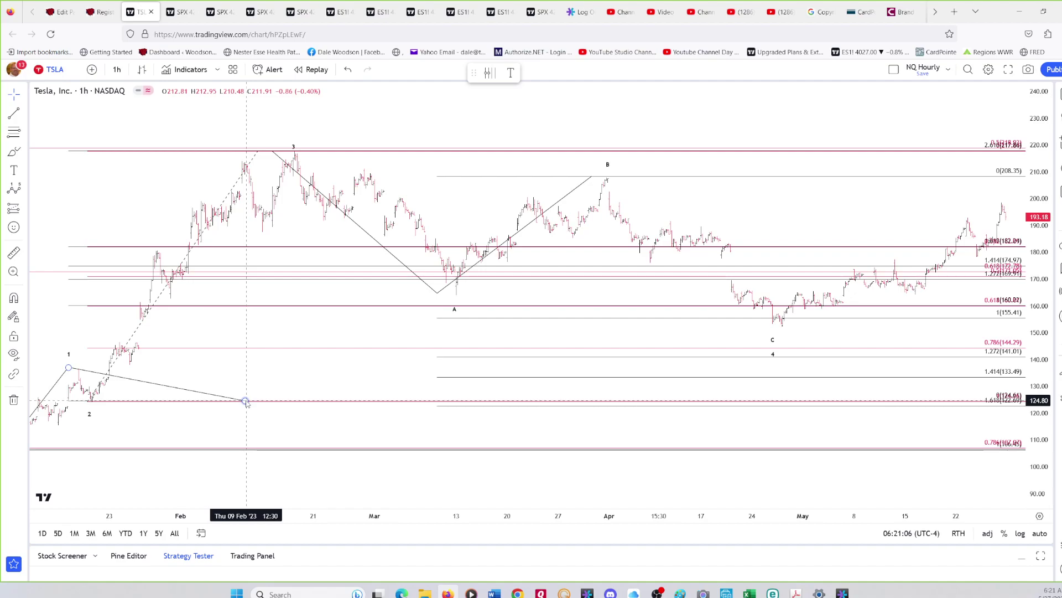
# Step: Move the Fibonacci extension's end anchor to the wave 4 low at about 152.33 and show its levels up to wave 5
pyautogui.moveTo(245, 401)
pyautogui.mouseDown()
pyautogui.moveTo(739, 326)
pyautogui.moveTo(790, 340)
pyautogui.moveTo(758, 397)
pyautogui.mouseUp()
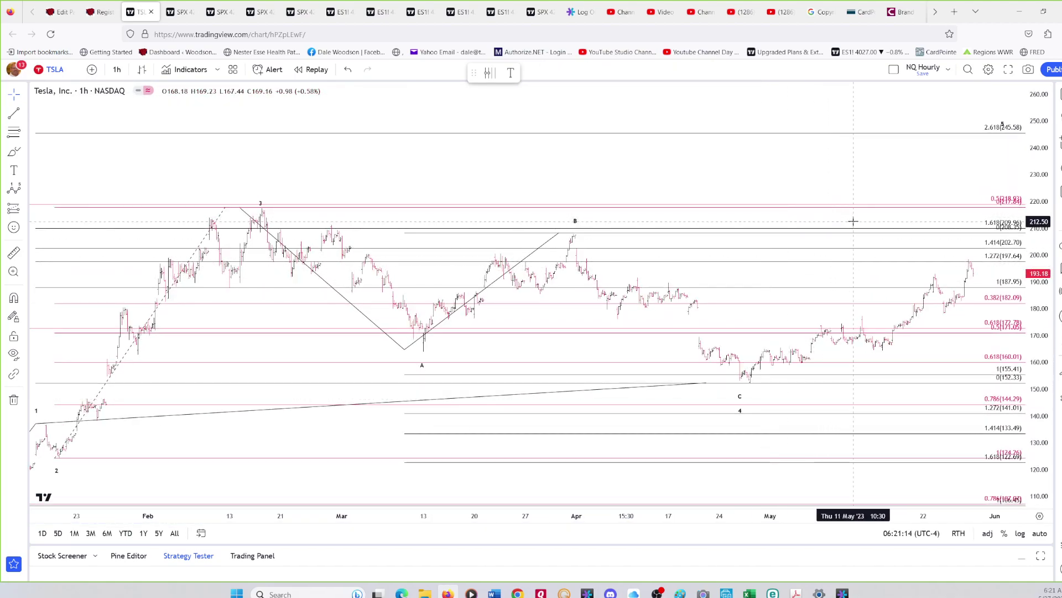
pyautogui.moveTo(865, 190); pyautogui.dragTo(808, 218)
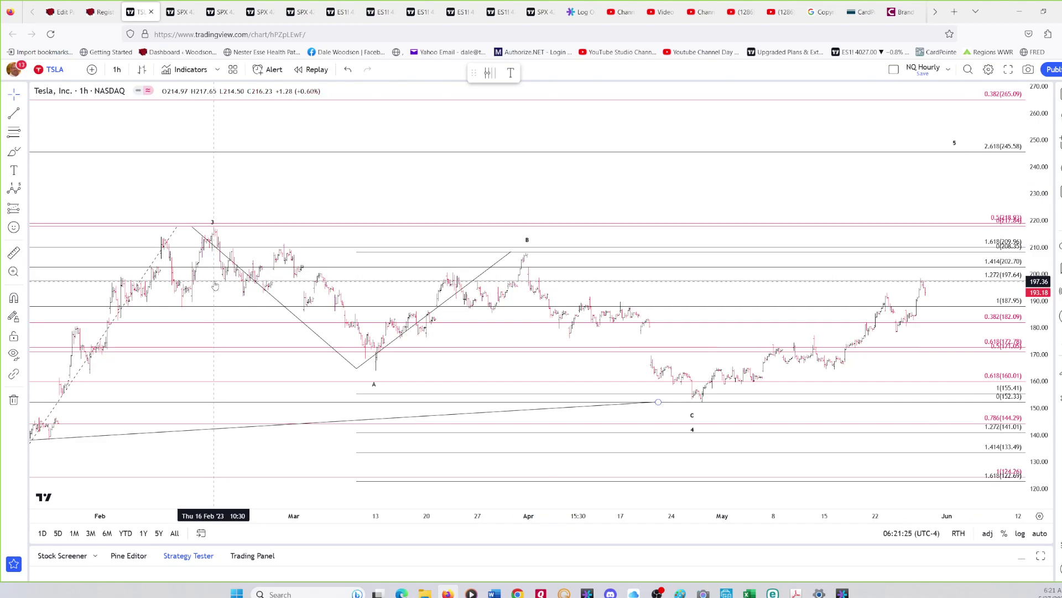
pyautogui.moveTo(235, 362); pyautogui.dragTo(328, 275)
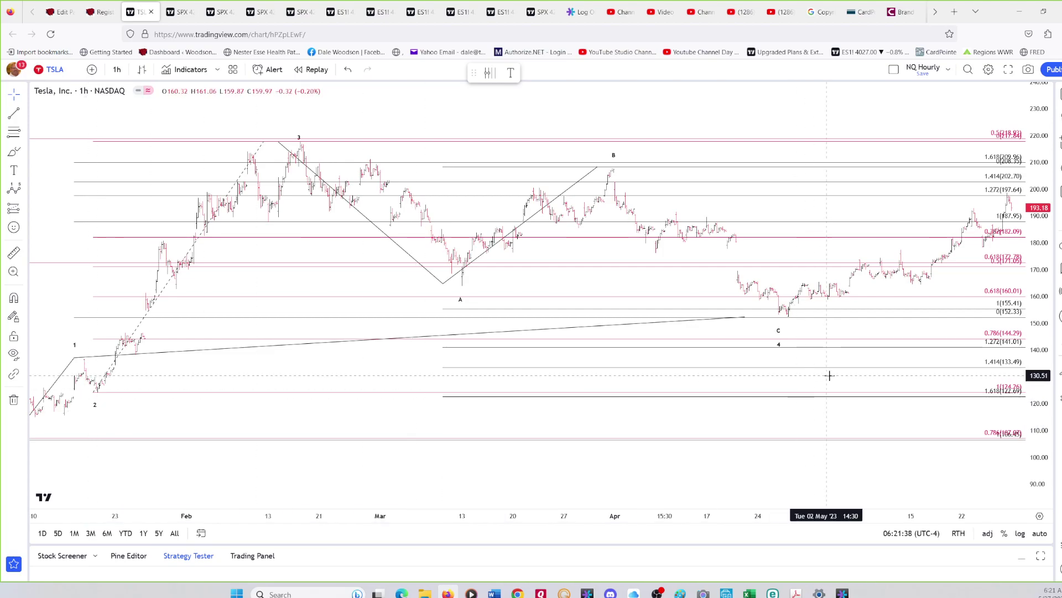
pyautogui.moveTo(910, 209); pyautogui.dragTo(851, 232)
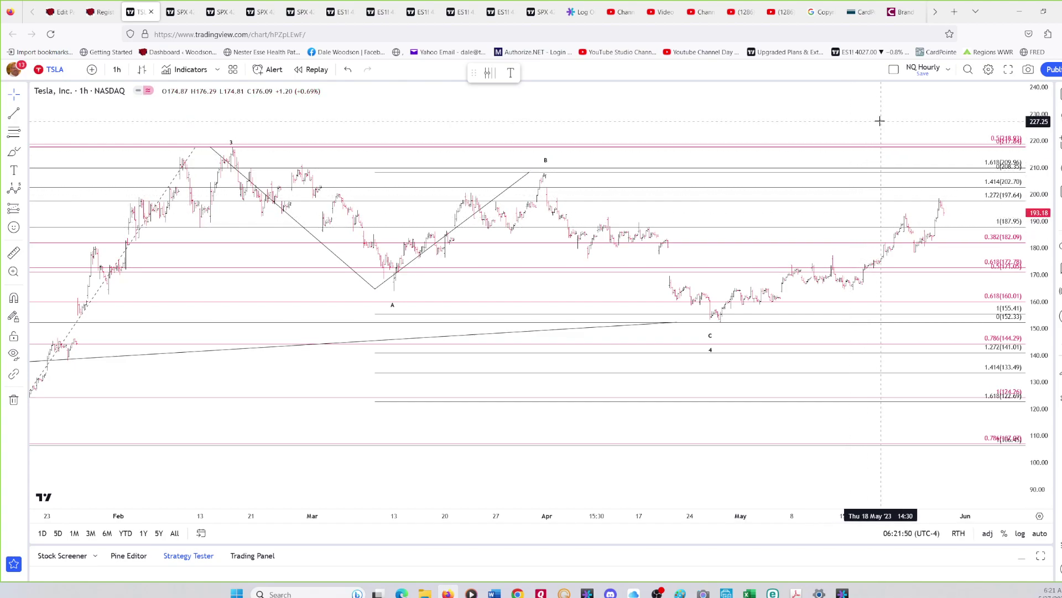
pyautogui.scroll(-1, 871, 132)
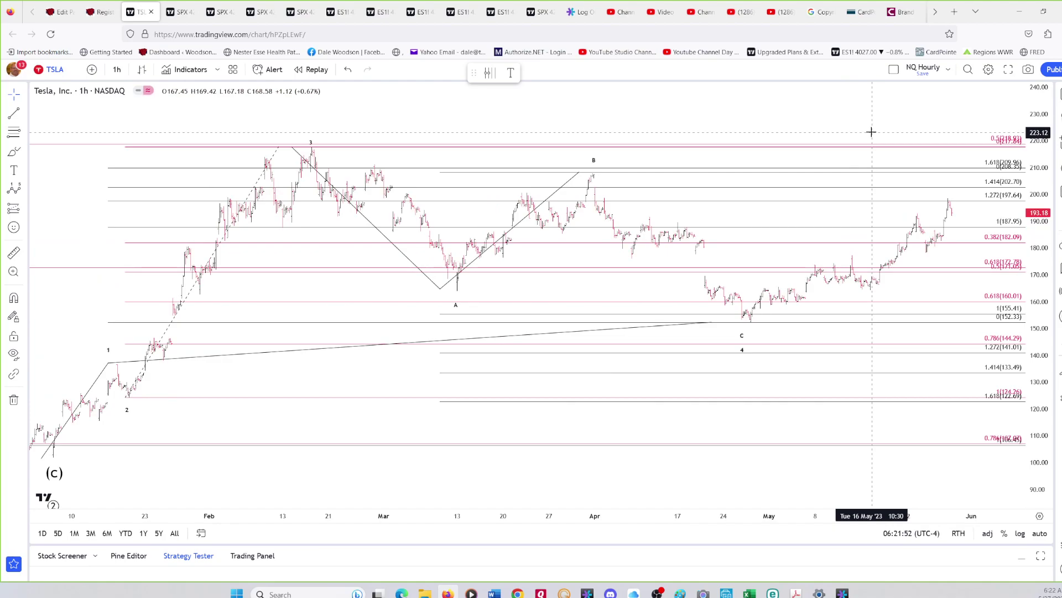
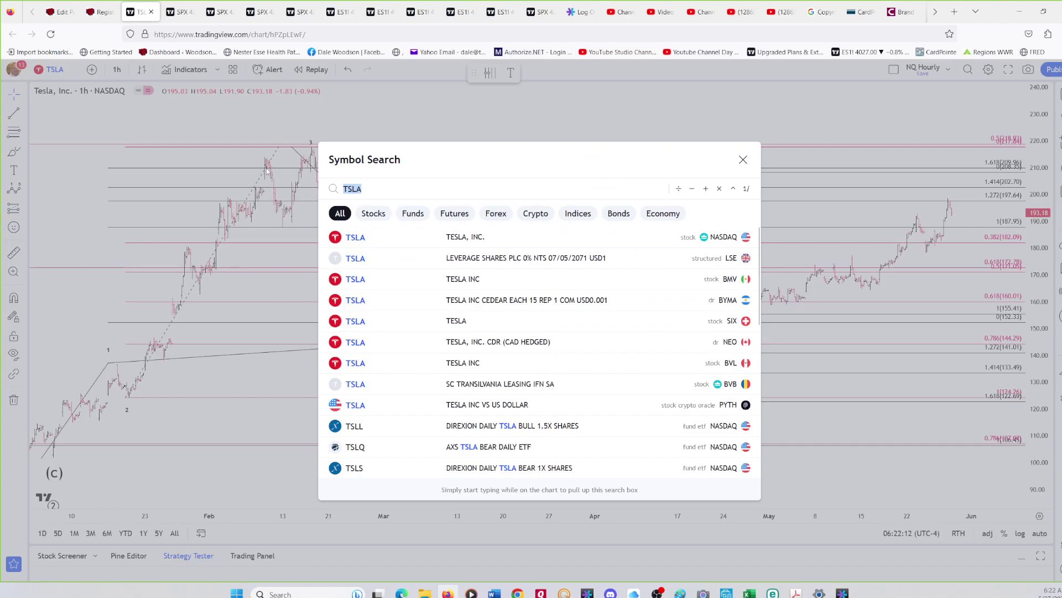
# Step: Load the SMH symbol and switch its chart to the 1-day interval
pyautogui.write('MH')
pyautogui.press('Return')
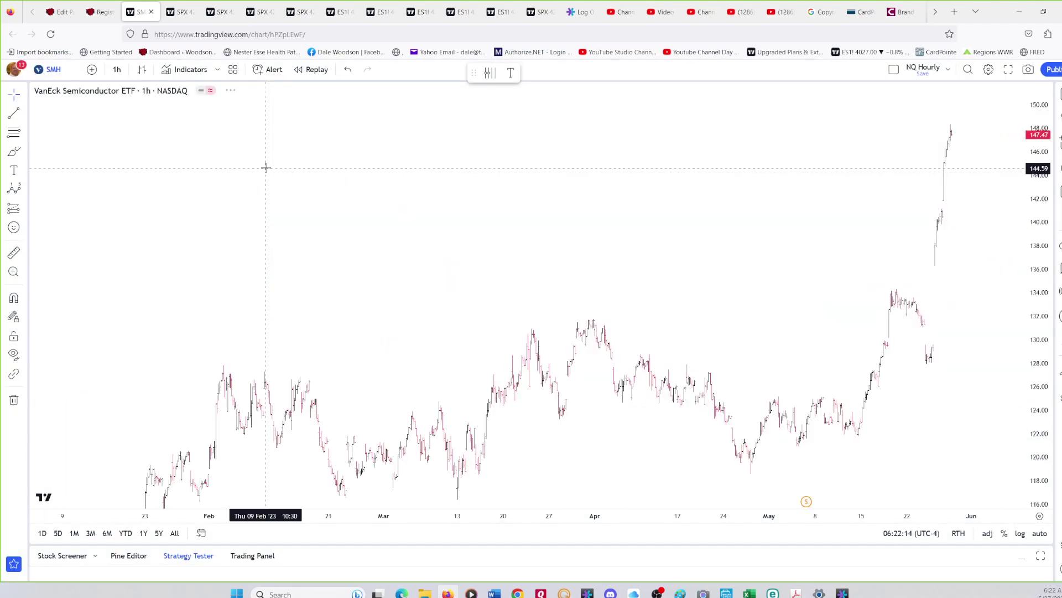
pyautogui.click(117, 70)
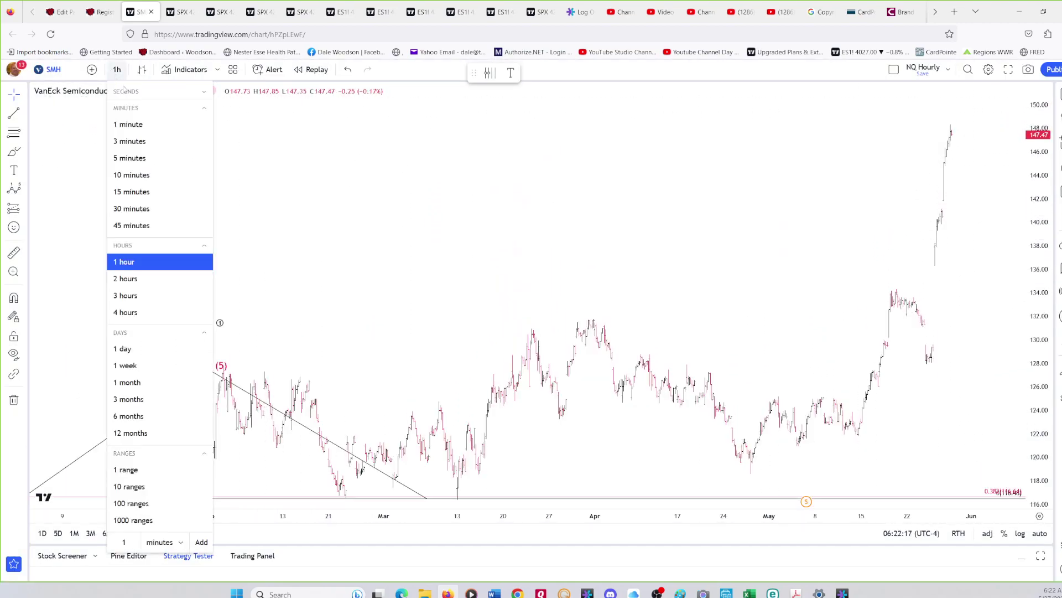
pyautogui.click(140, 350)
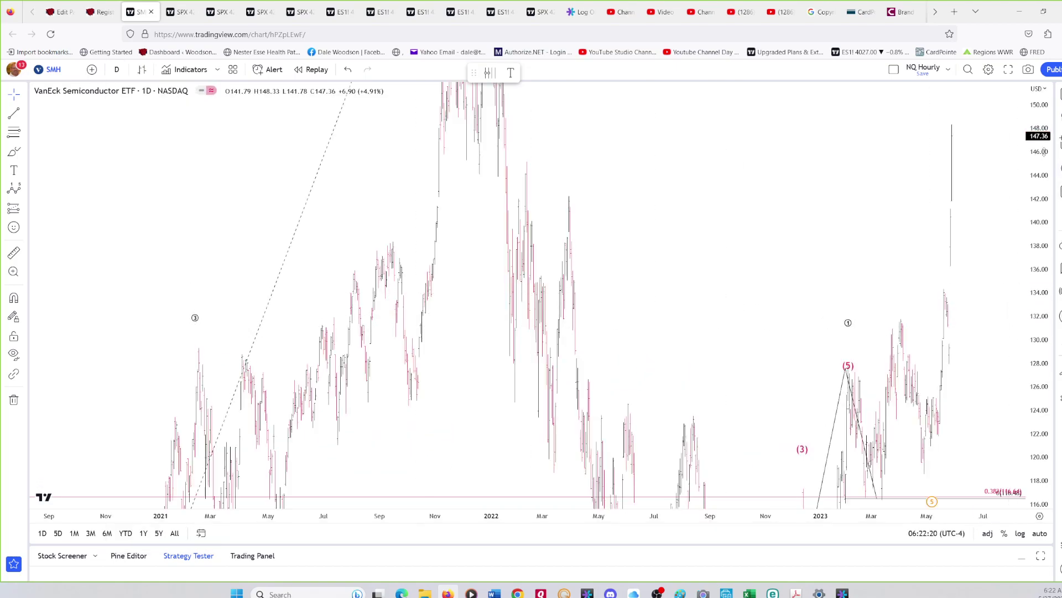
# Step: Rescale and reposition the daily SMH chart to follow the waves from the 3/18/20 low past the 11/22/21 high and the 83.49 low
pyautogui.moveTo(1044, 151); pyautogui.dragTo(1028, 347)
pyautogui.moveTo(1046, 172); pyautogui.dragTo(1043, 232)
pyautogui.moveTo(697, 271); pyautogui.dragTo(960, 149)
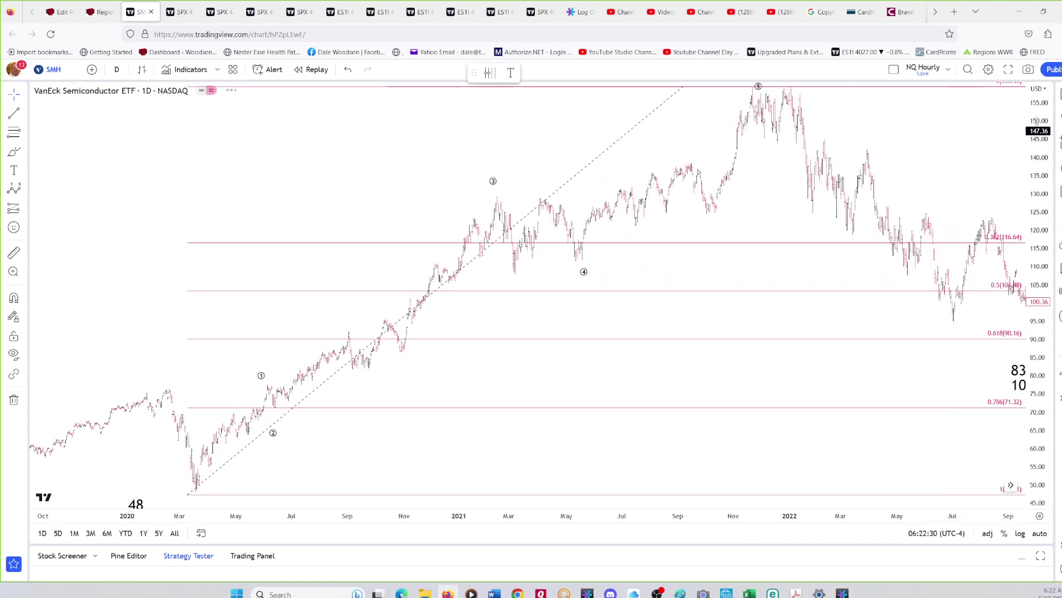
pyautogui.moveTo(1039, 118); pyautogui.dragTo(1035, 219)
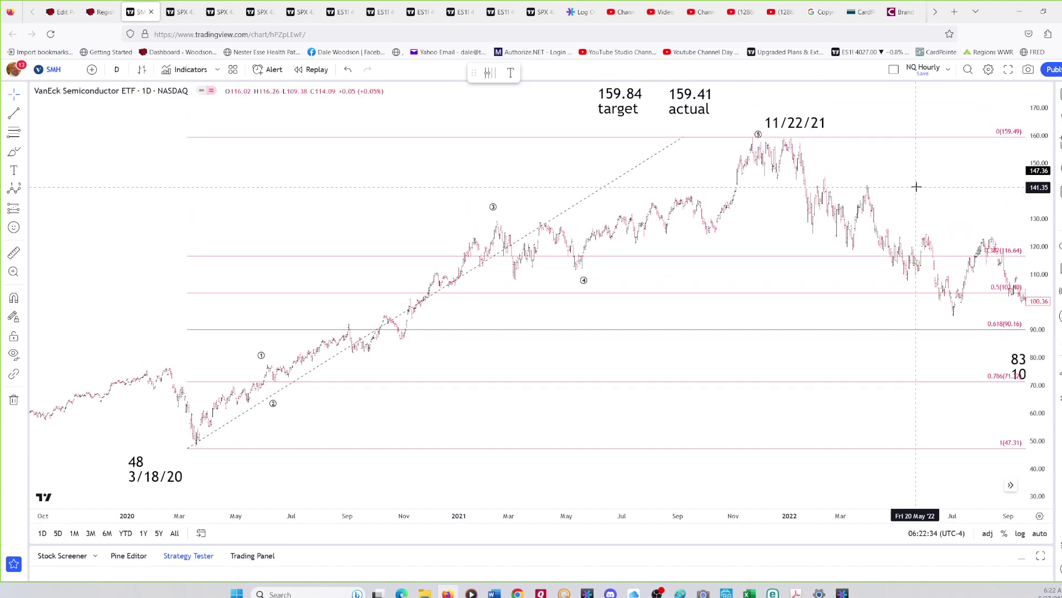
pyautogui.moveTo(916, 187); pyautogui.dragTo(921, 185)
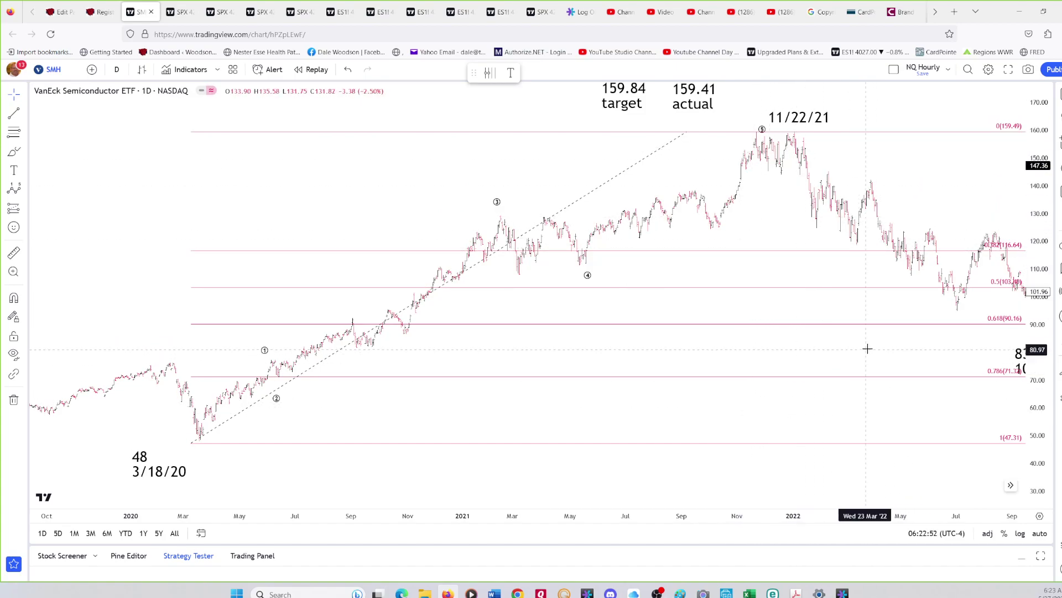
pyautogui.moveTo(904, 344); pyautogui.dragTo(793, 334)
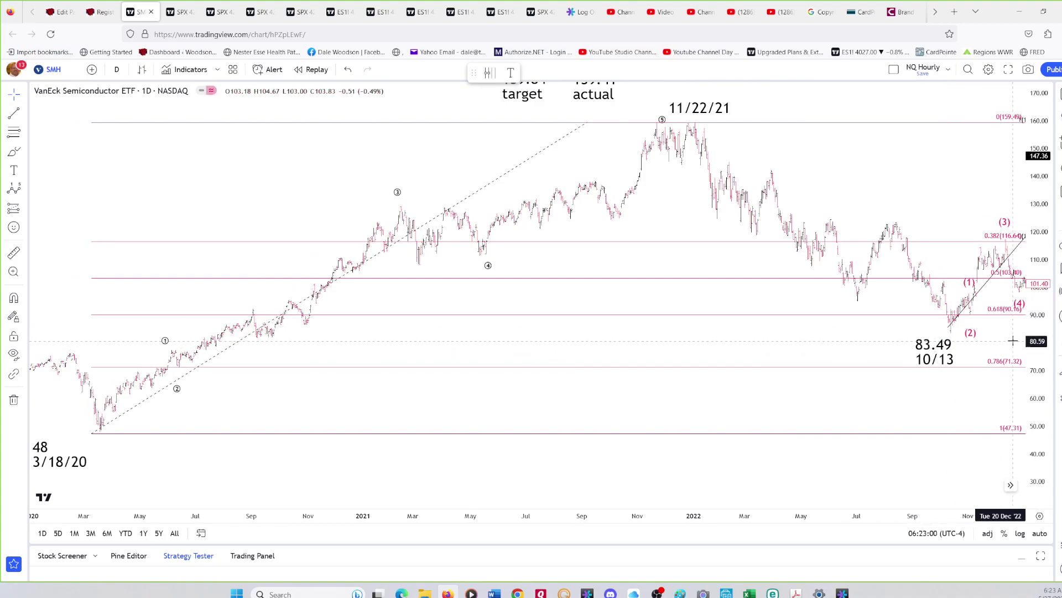
pyautogui.moveTo(1012, 338); pyautogui.dragTo(801, 362)
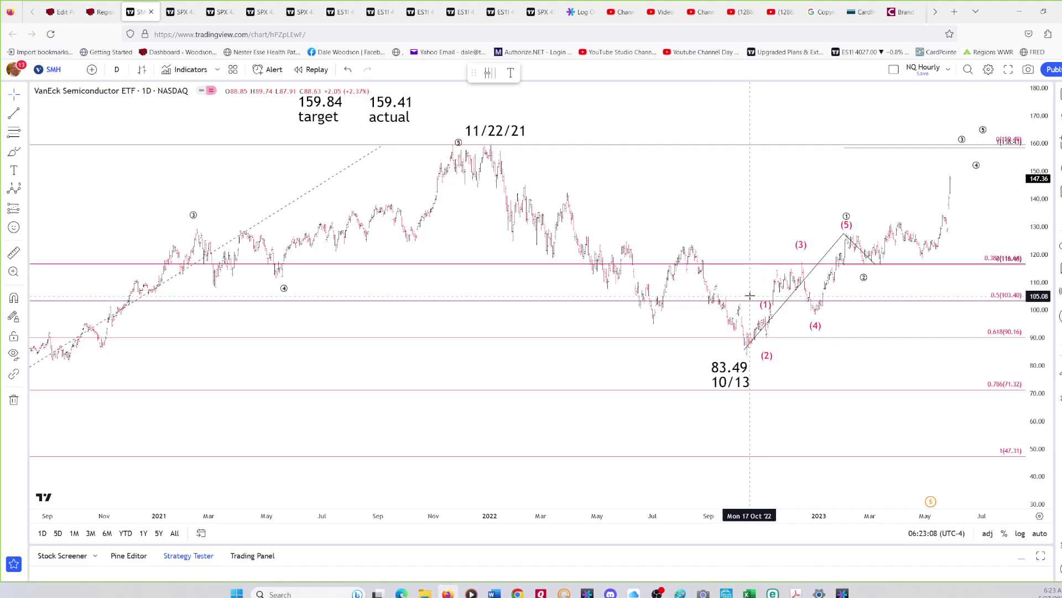
# Step: Switch SMH to the 1-hour interval and rescale the chart to show the wave count from the 83.49 low on 10/13
pyautogui.click(116, 70)
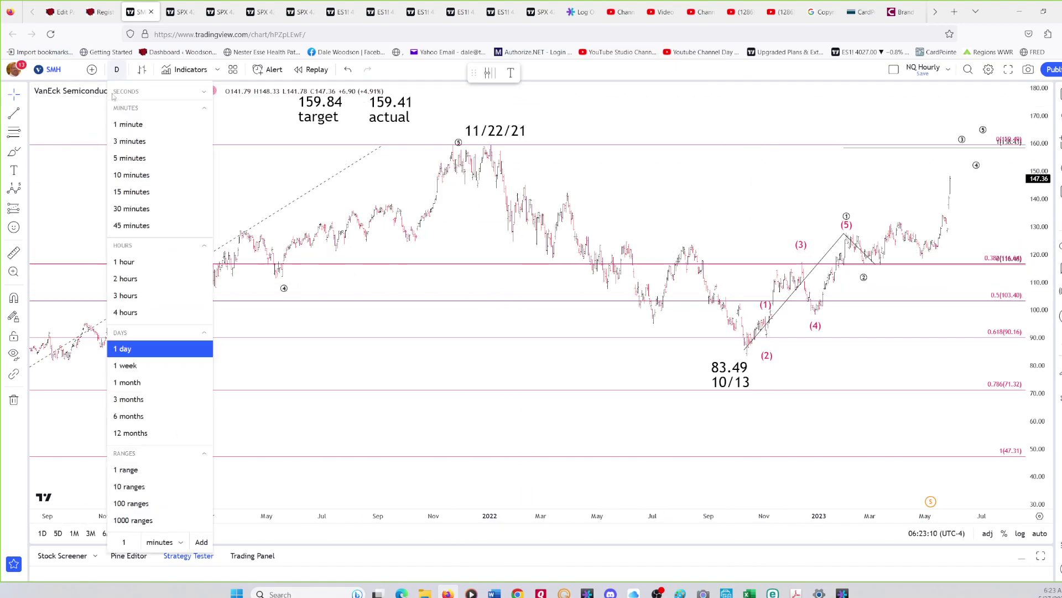
pyautogui.click(126, 262)
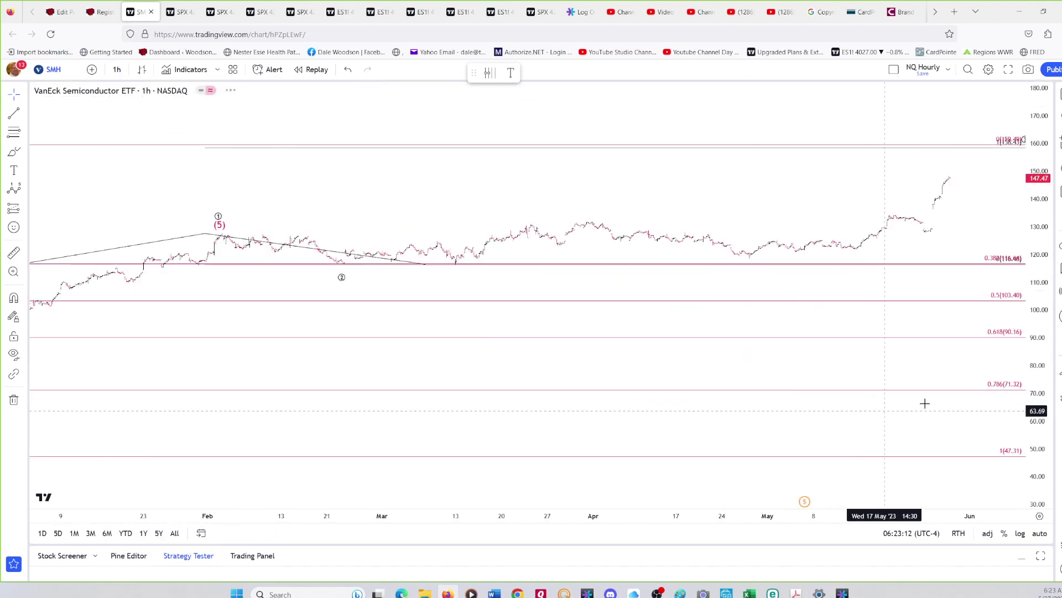
pyautogui.scroll(-5, 777, 360)
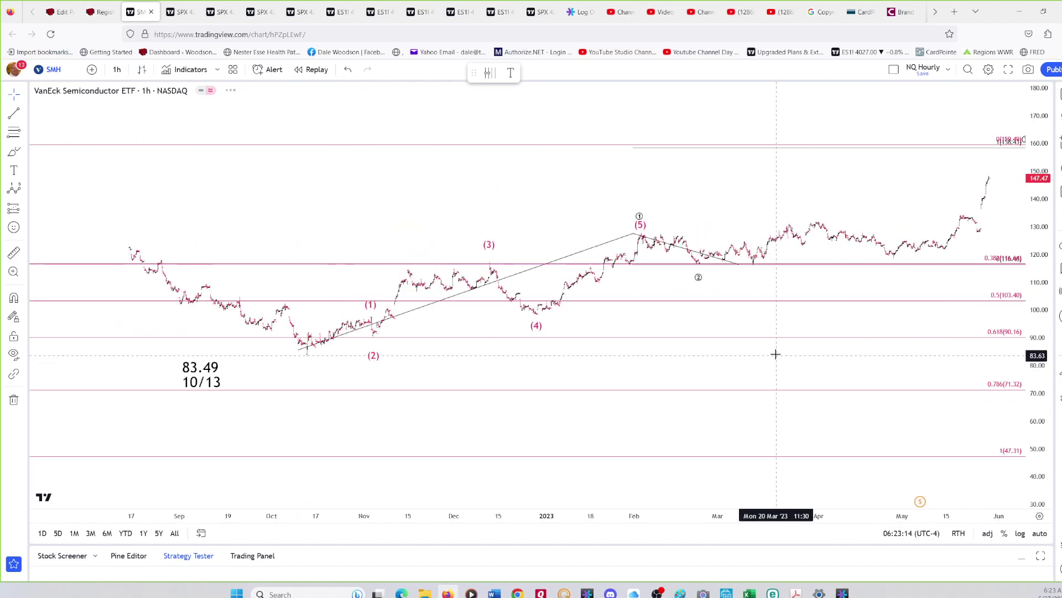
pyautogui.moveTo(799, 359); pyautogui.dragTo(756, 360)
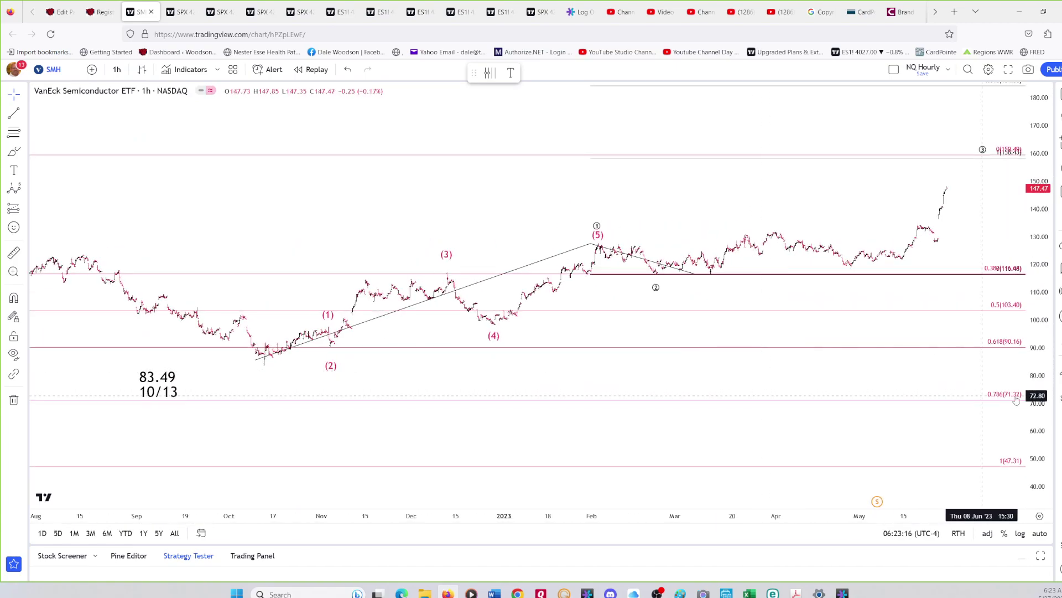
pyautogui.moveTo(1045, 387); pyautogui.dragTo(1040, 361)
pyautogui.moveTo(977, 269); pyautogui.dragTo(1008, 195)
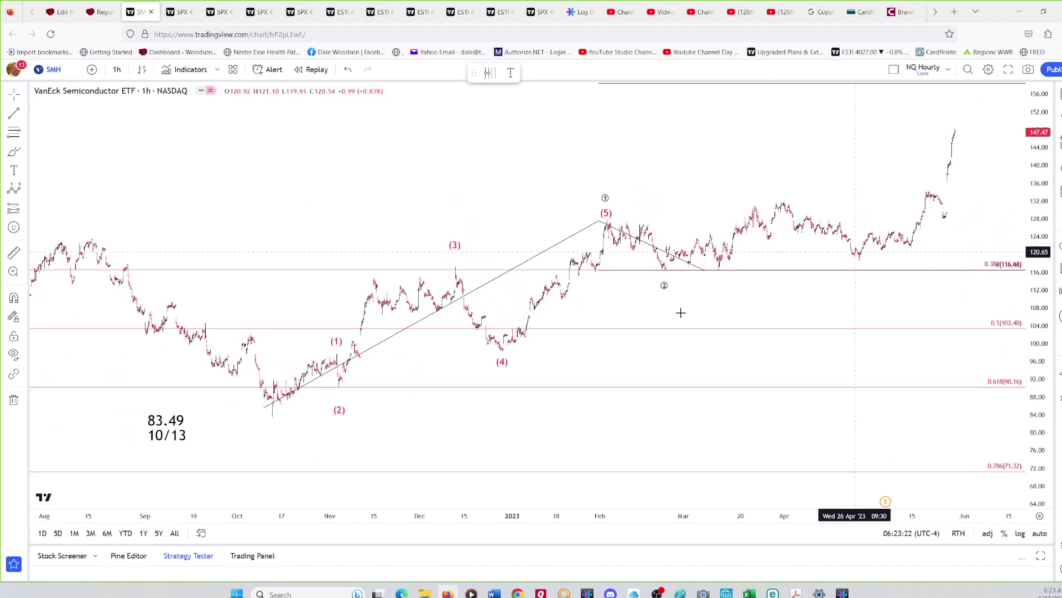
# Step: Examine SMH's hourly waves (1) through (5) and bring the projected circled waves 3, 4 and 5 into view
pyautogui.click(338, 410)
pyautogui.click(268, 415)
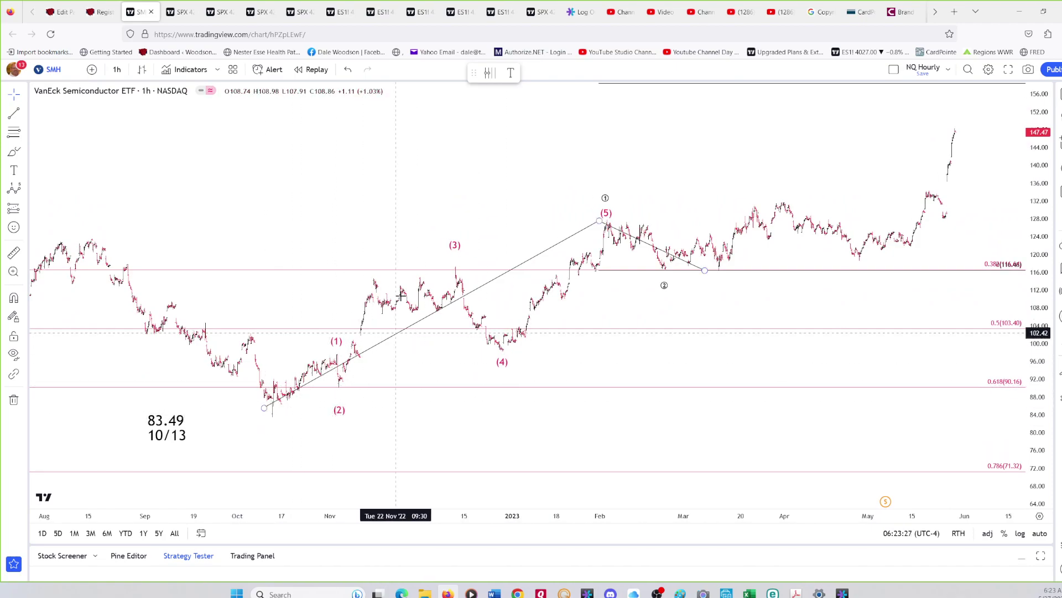
pyautogui.click(454, 253)
pyautogui.click(604, 200)
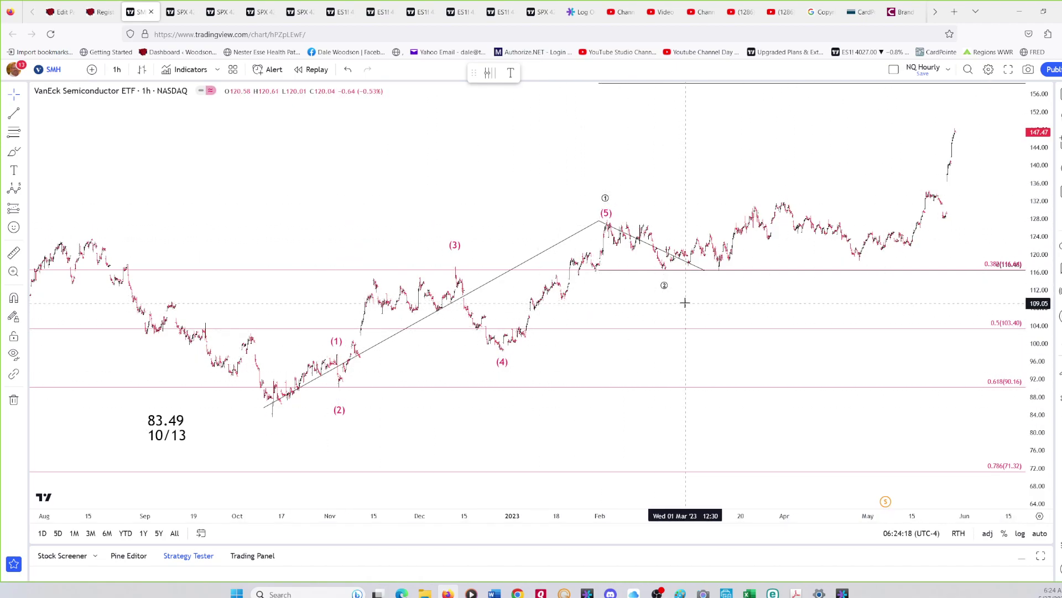
pyautogui.moveTo(742, 289); pyautogui.dragTo(714, 312)
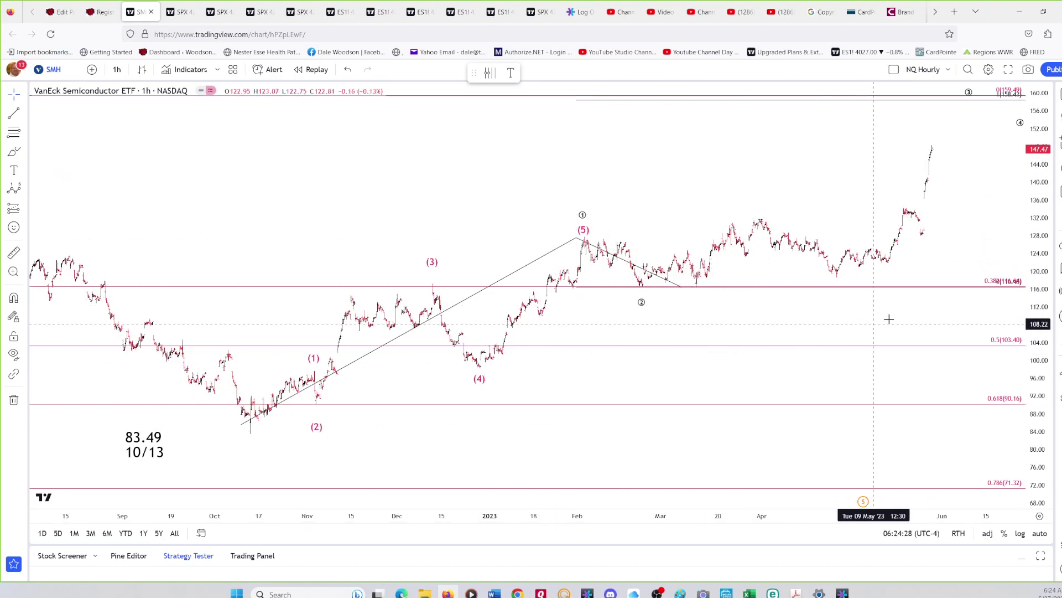
pyautogui.moveTo(972, 207); pyautogui.dragTo(907, 270)
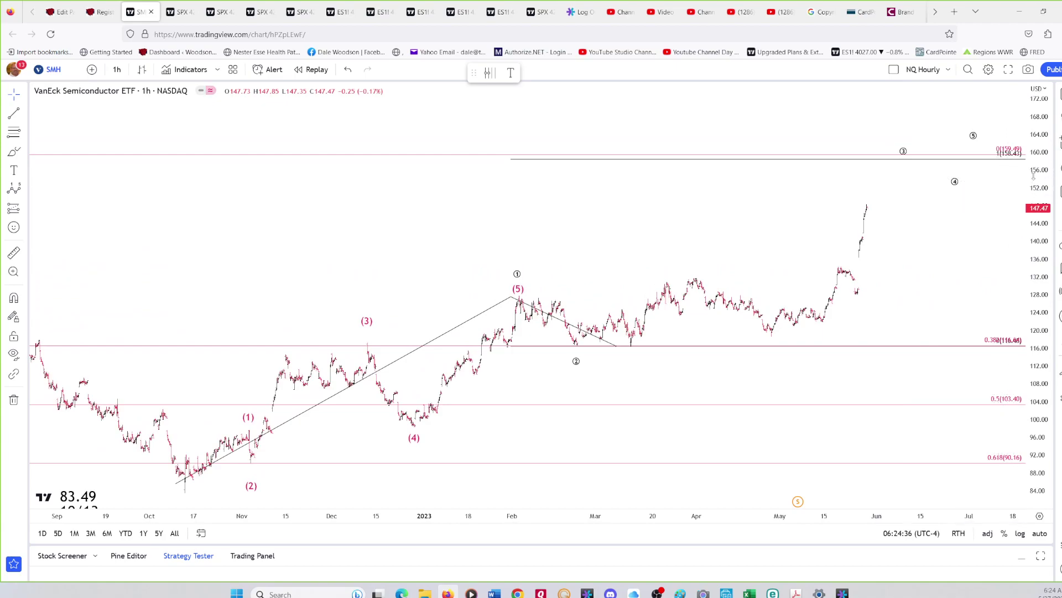
# Step: Examine SMH's projected circled waves 3, 4 and 5 against the hourly Fibonacci extension levels
pyautogui.moveTo(1040, 148); pyautogui.dragTo(971, 279)
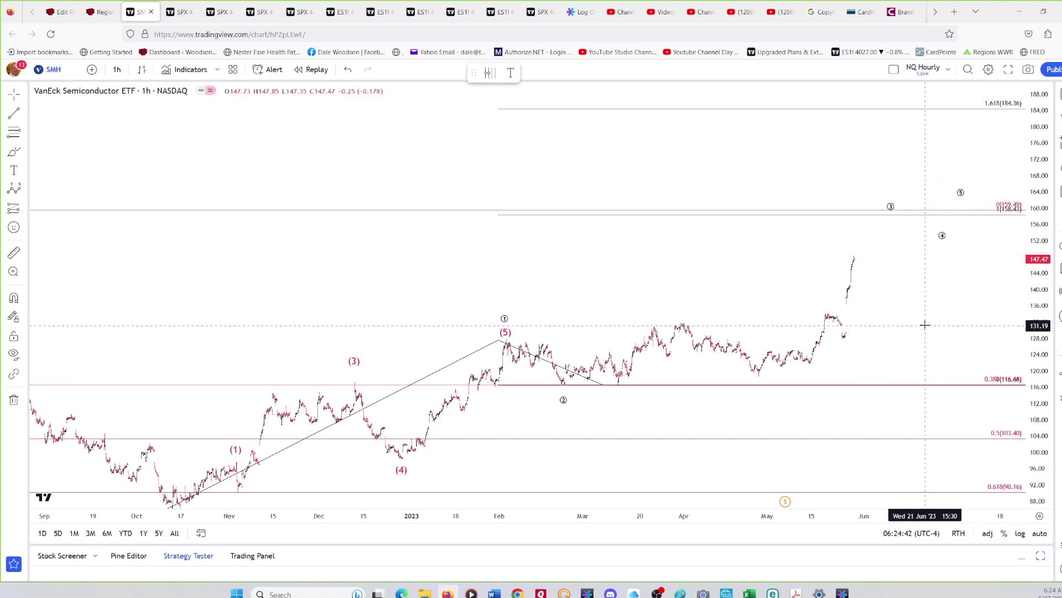
pyautogui.moveTo(925, 325); pyautogui.dragTo(964, 209)
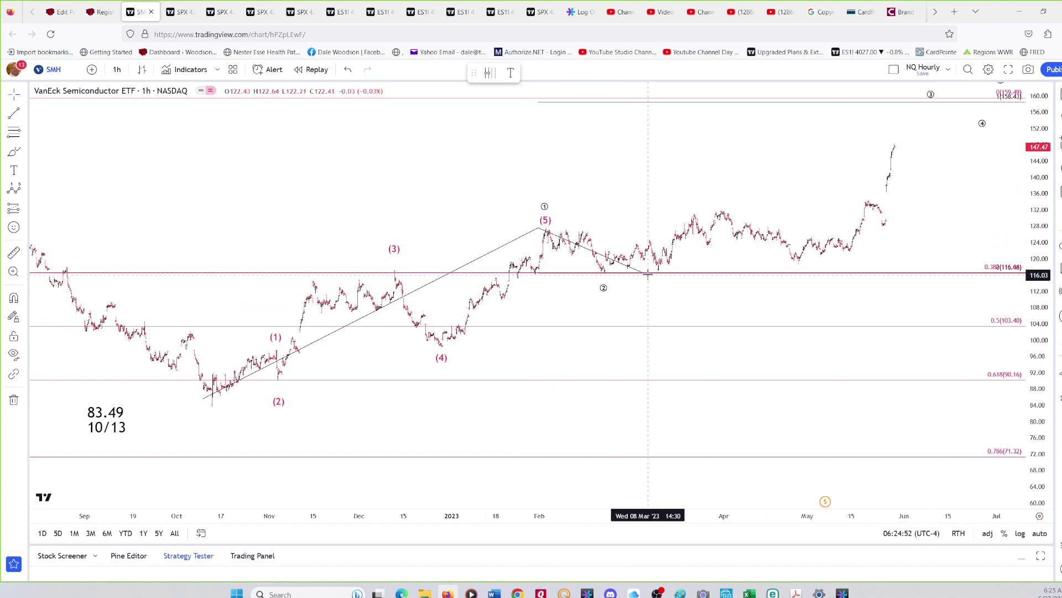
pyautogui.moveTo(927, 185); pyautogui.dragTo(910, 215)
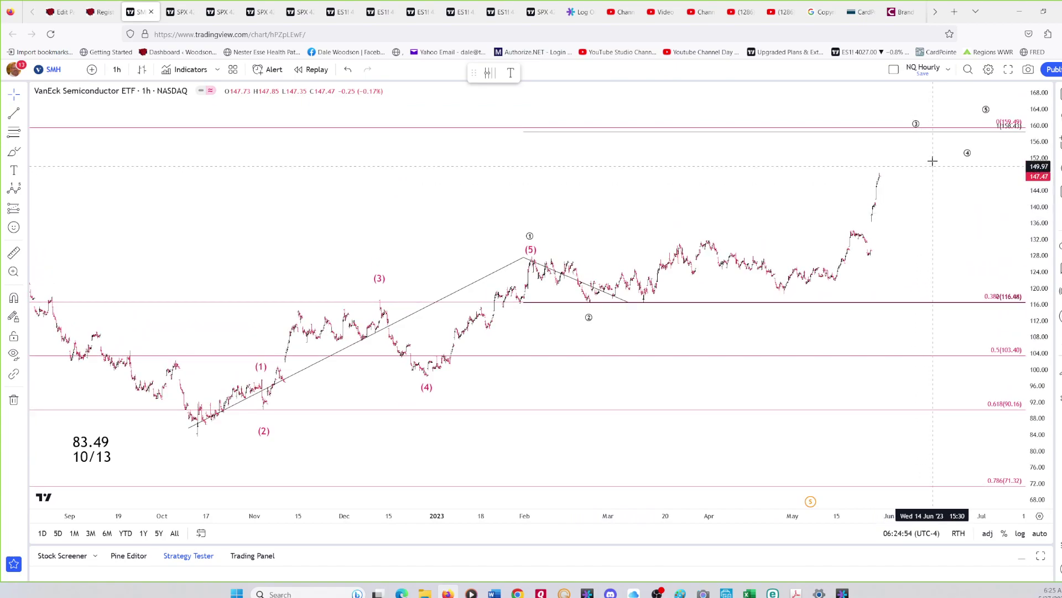
pyautogui.moveTo(922, 161); pyautogui.dragTo(929, 175)
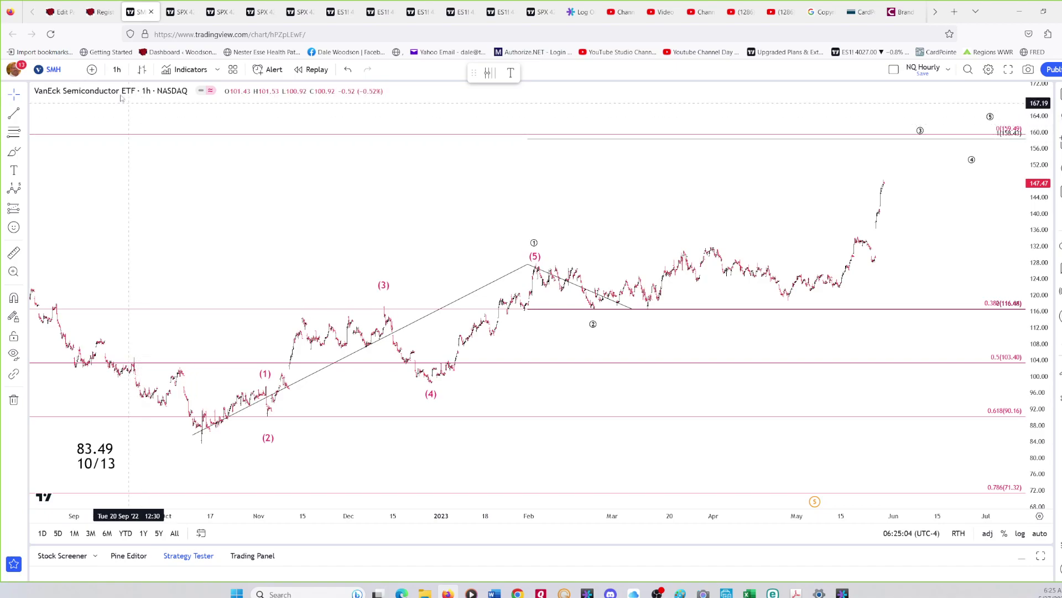
# Step: Load the XBI symbol and switch its chart to the 1-day interval
pyautogui.click(71, 73)
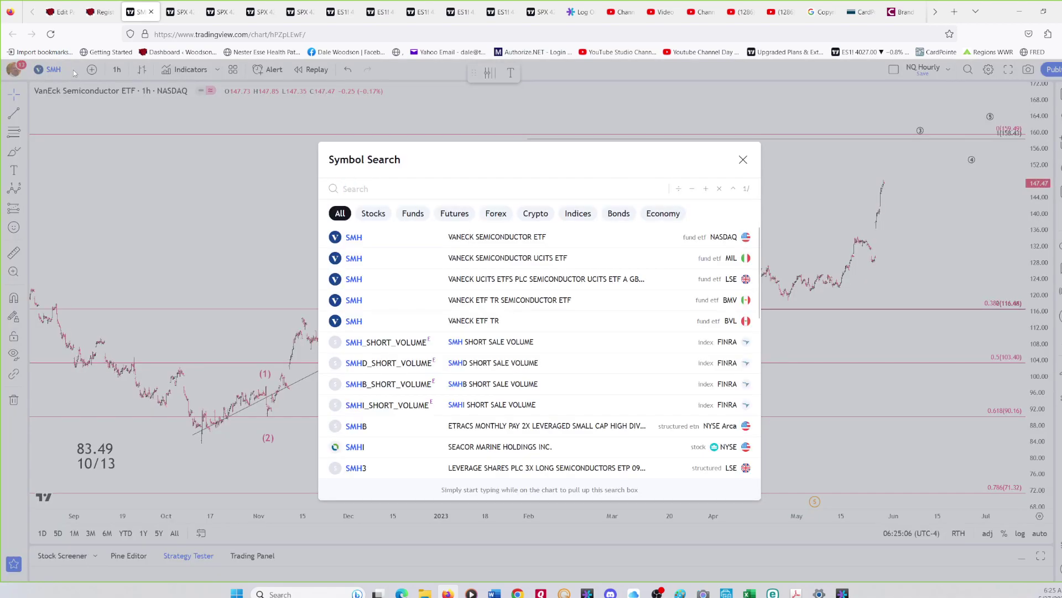
pyautogui.write('X')
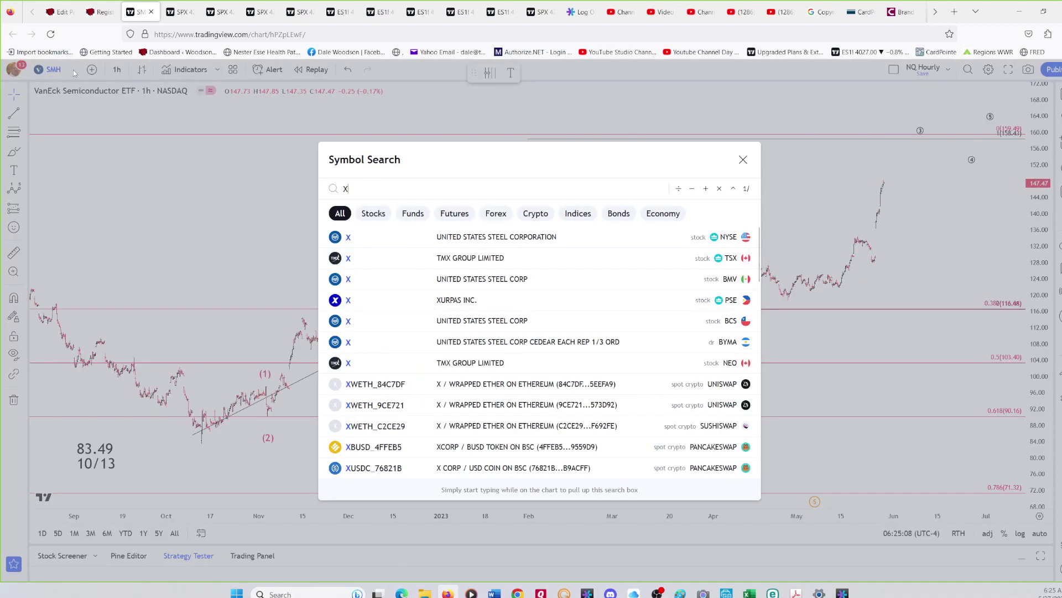
pyautogui.write('BI')
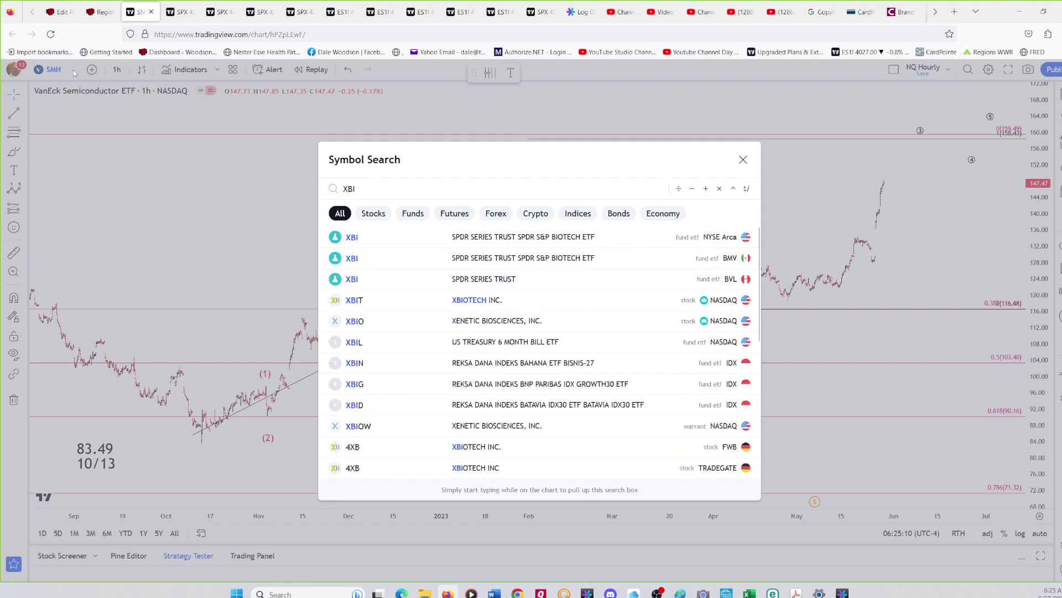
pyautogui.press('Return')
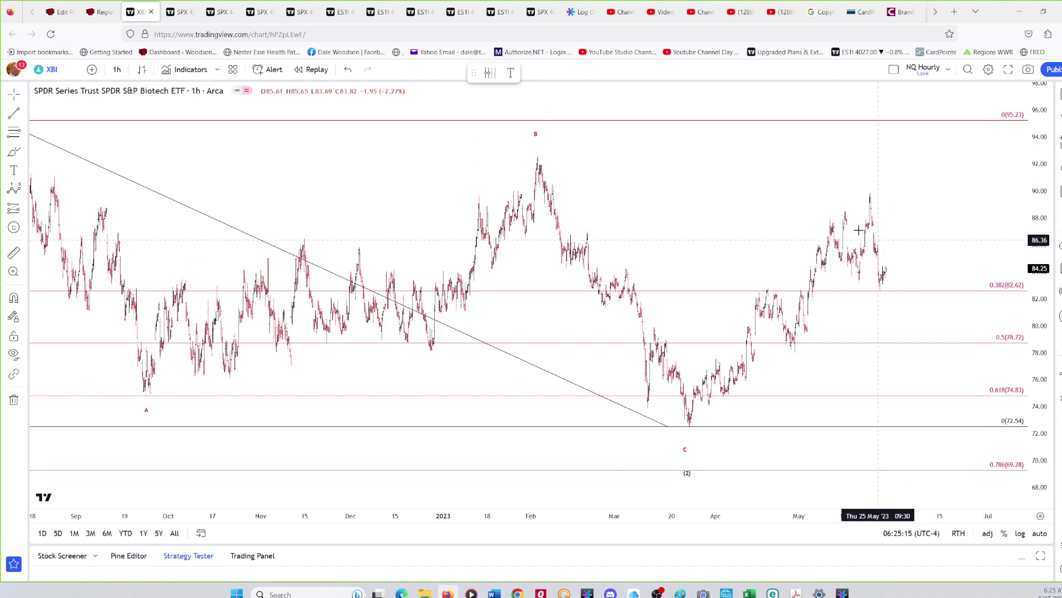
pyautogui.click(117, 70)
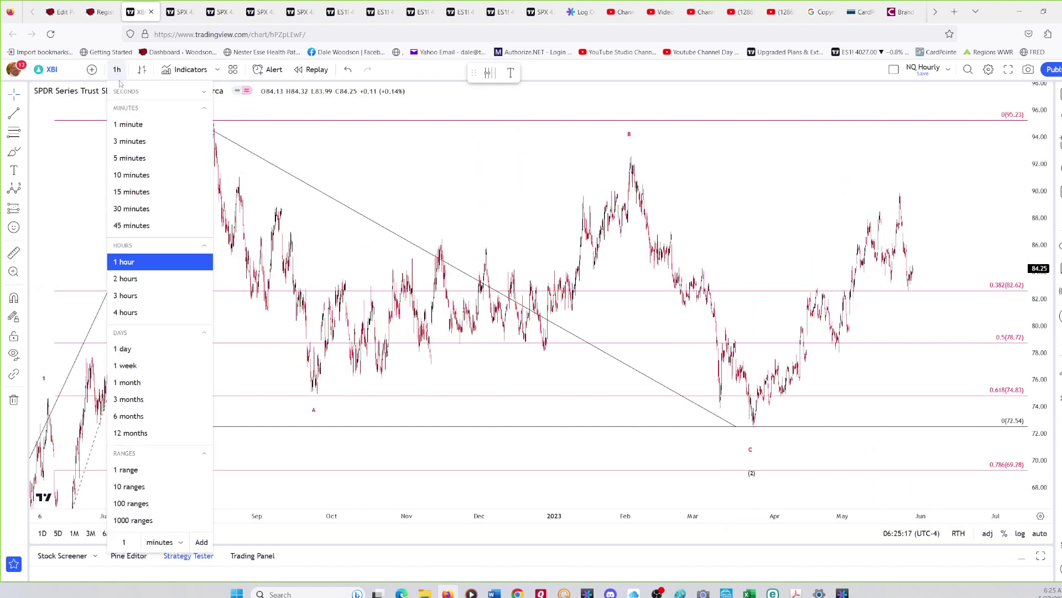
pyautogui.click(124, 348)
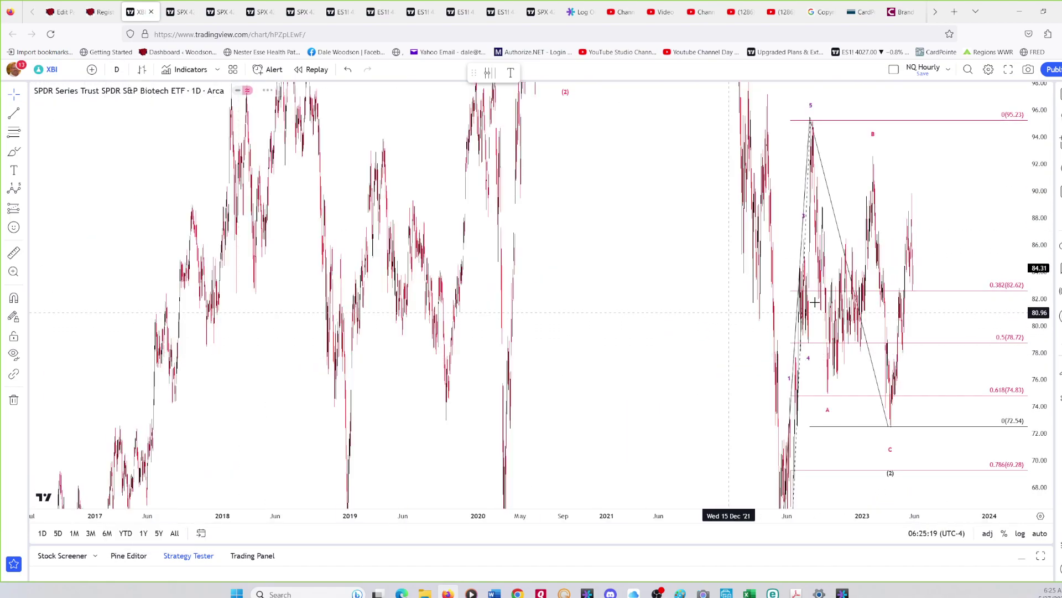
# Step: Rescale and reposition the daily XBI chart to fit the 3/18/20 and 5/12/22 lows and the Fibonacci extensions up to 2.618
pyautogui.moveTo(1046, 105); pyautogui.dragTo(1034, 314)
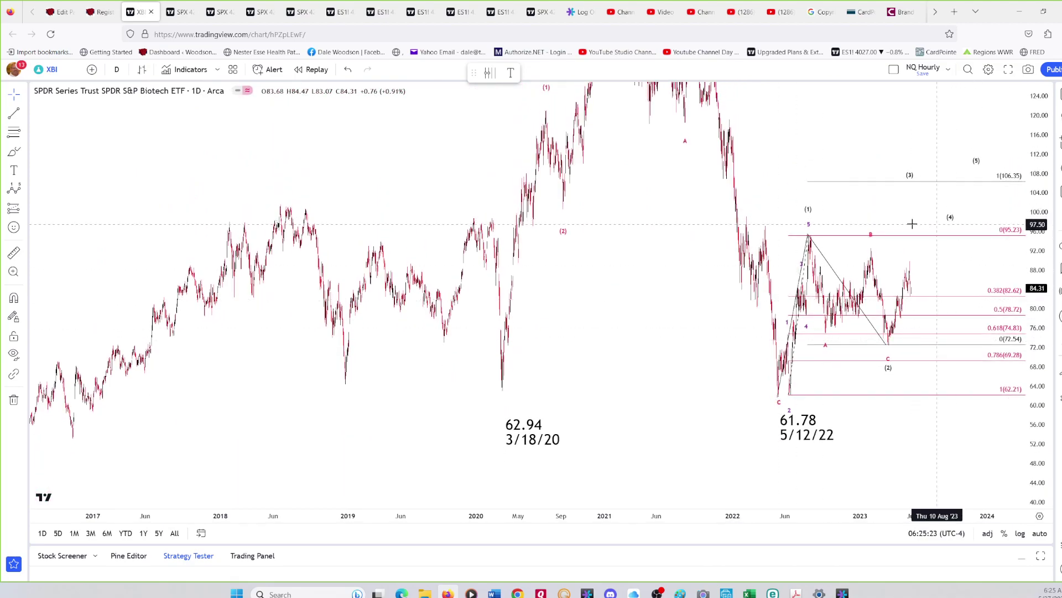
pyautogui.moveTo(869, 221); pyautogui.dragTo(741, 290)
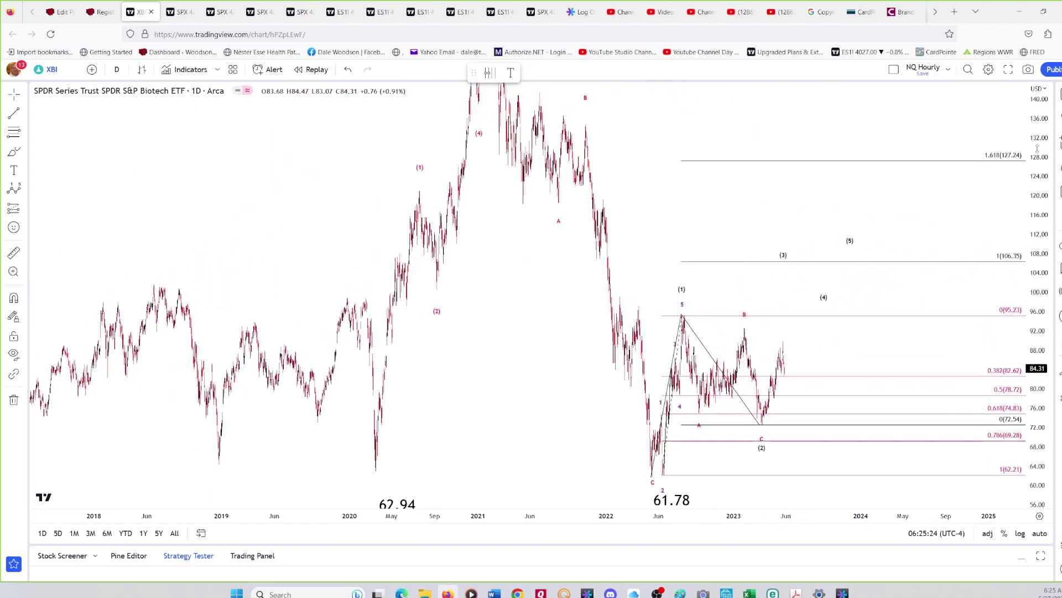
pyautogui.moveTo(1038, 148); pyautogui.dragTo(1036, 221)
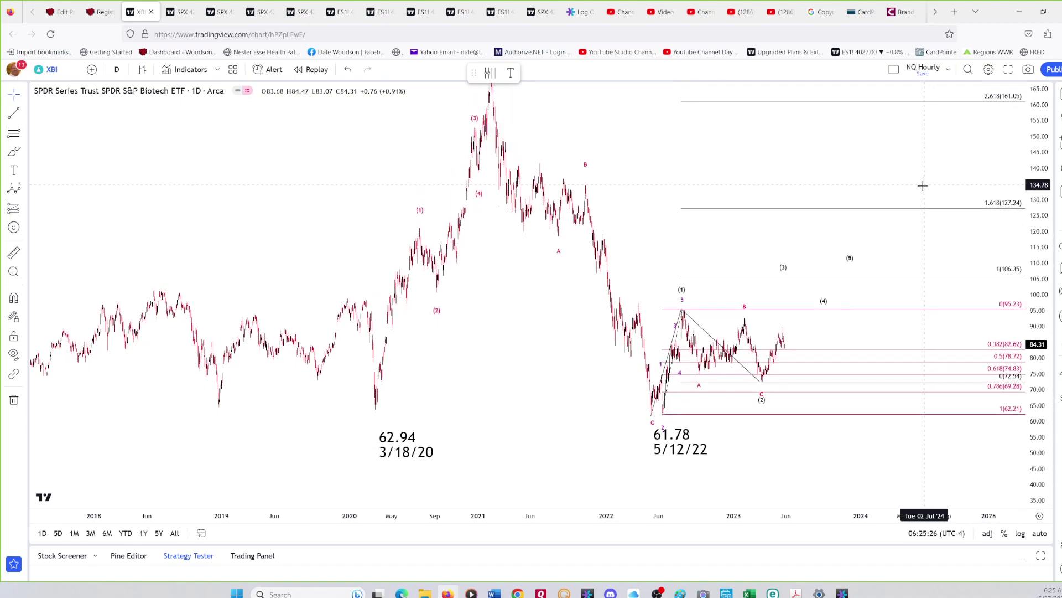
pyautogui.moveTo(922, 186); pyautogui.dragTo(897, 205)
pyautogui.moveTo(1039, 196); pyautogui.dragTo(1039, 211)
pyautogui.scroll(3, 803, 210)
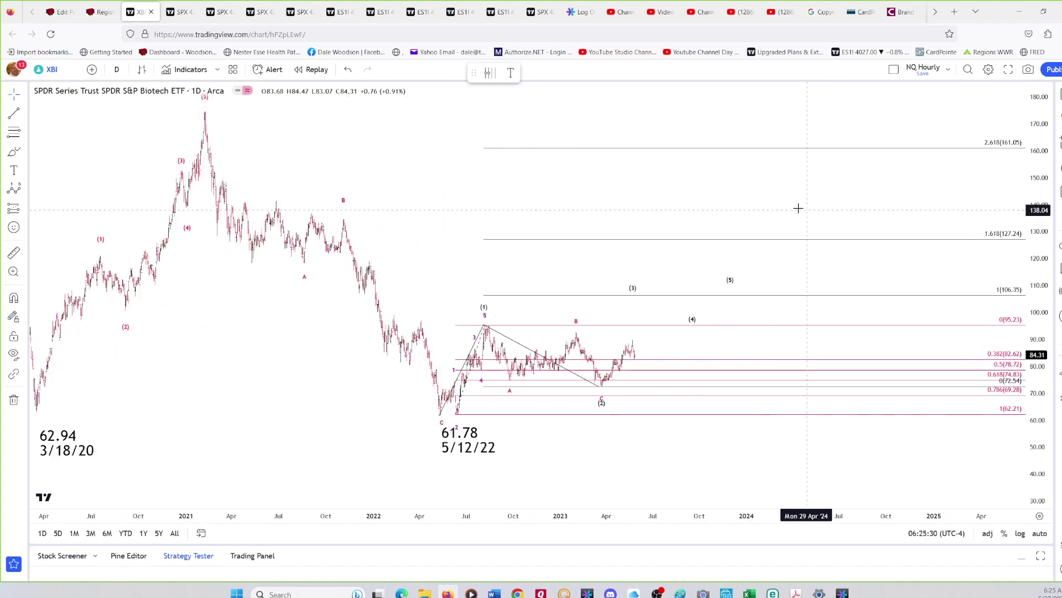
# Step: Examine XBI's daily waves from the 62.94 low through the A-B-C decline to the projected waves (3), (4) and (5)
pyautogui.moveTo(553, 208); pyautogui.dragTo(827, 207)
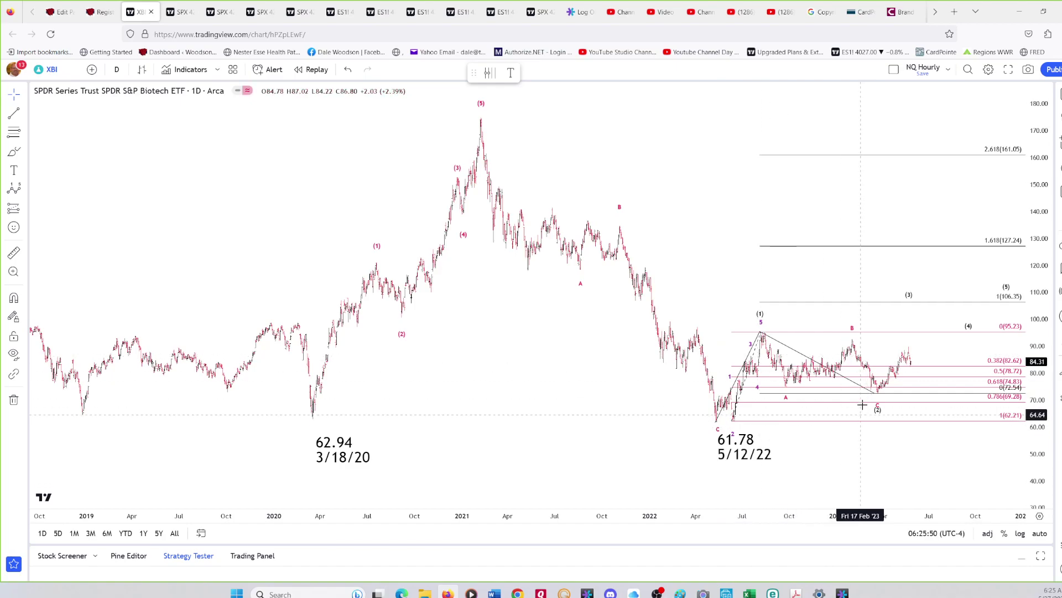
pyautogui.moveTo(850, 275); pyautogui.dragTo(780, 251)
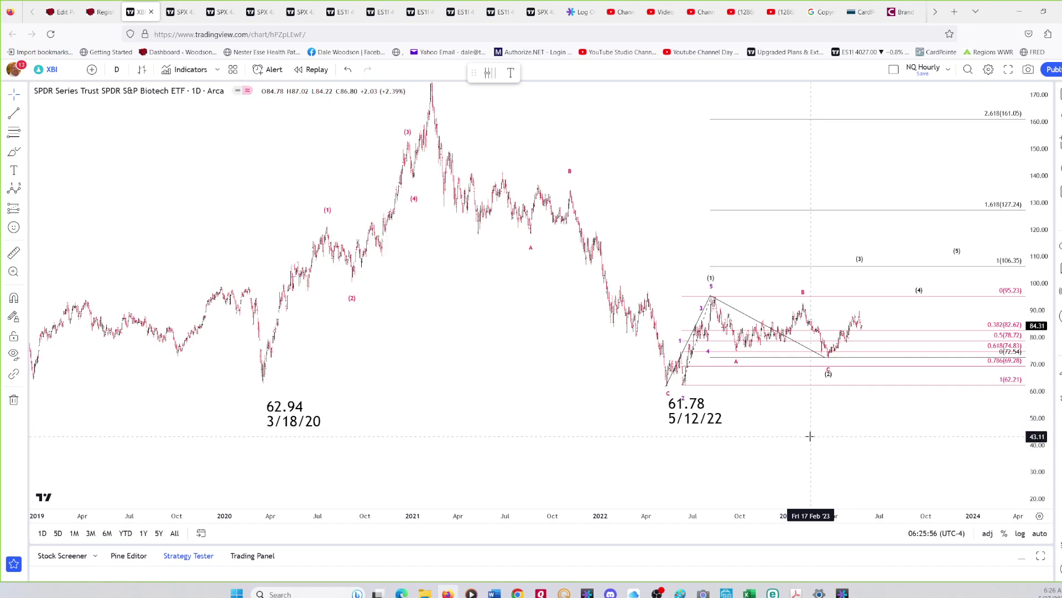
pyautogui.moveTo(798, 412); pyautogui.dragTo(810, 447)
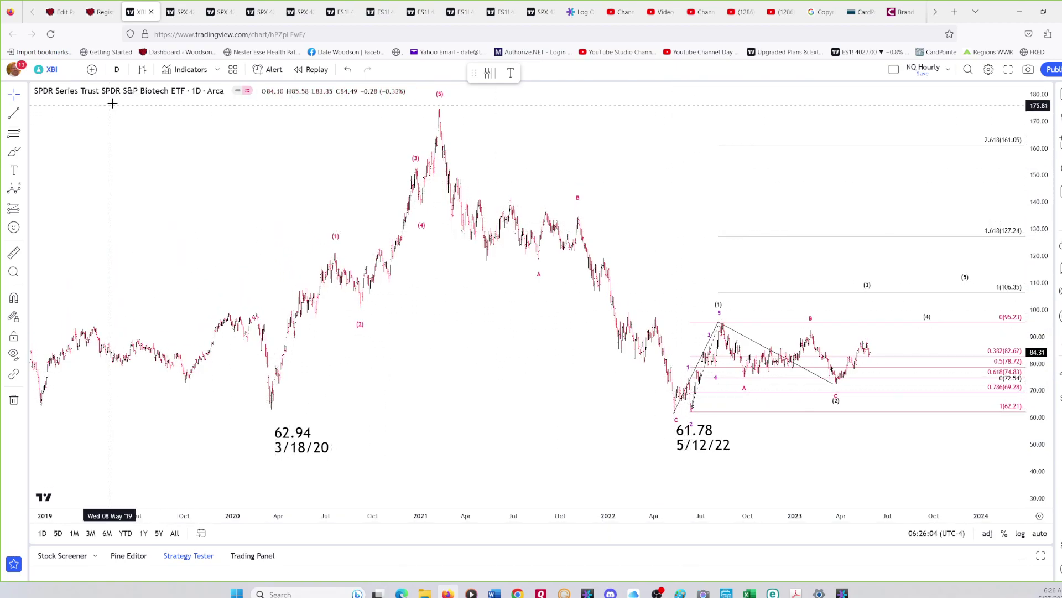
# Step: Switch XBI to the 1-hour interval and rescale the chart to show the wave count from the 61.78 low on 5/12/22
pyautogui.click(117, 70)
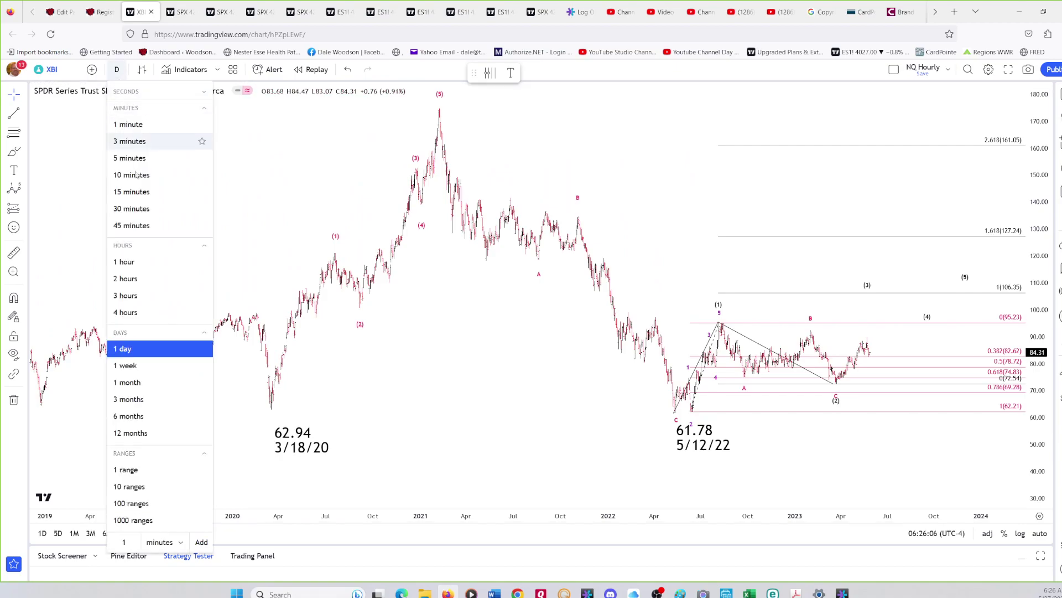
pyautogui.click(166, 260)
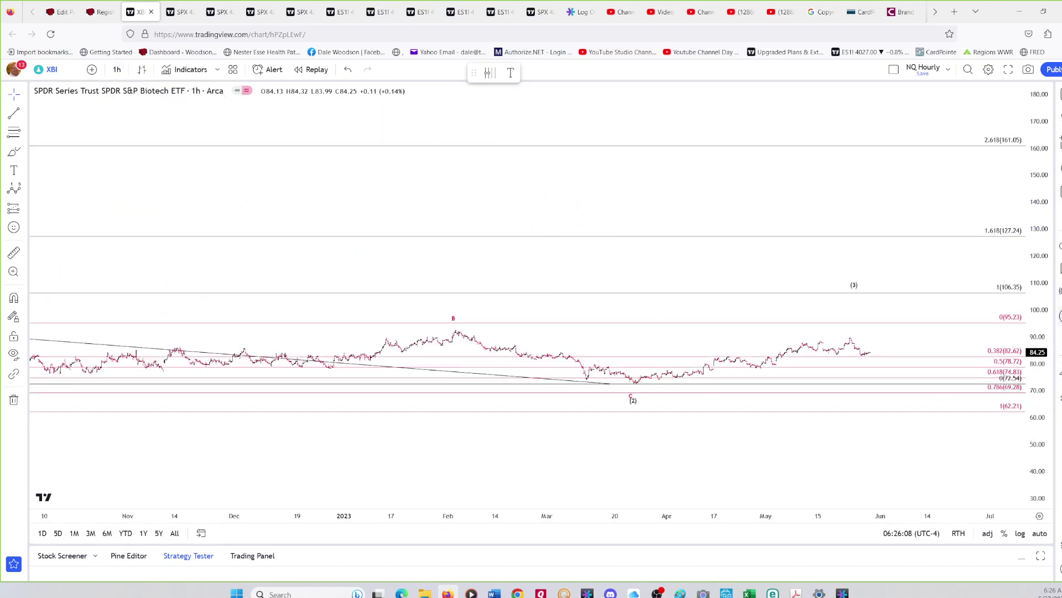
pyautogui.moveTo(927, 270); pyautogui.dragTo(986, 224)
pyautogui.doubleClick(1045, 385)
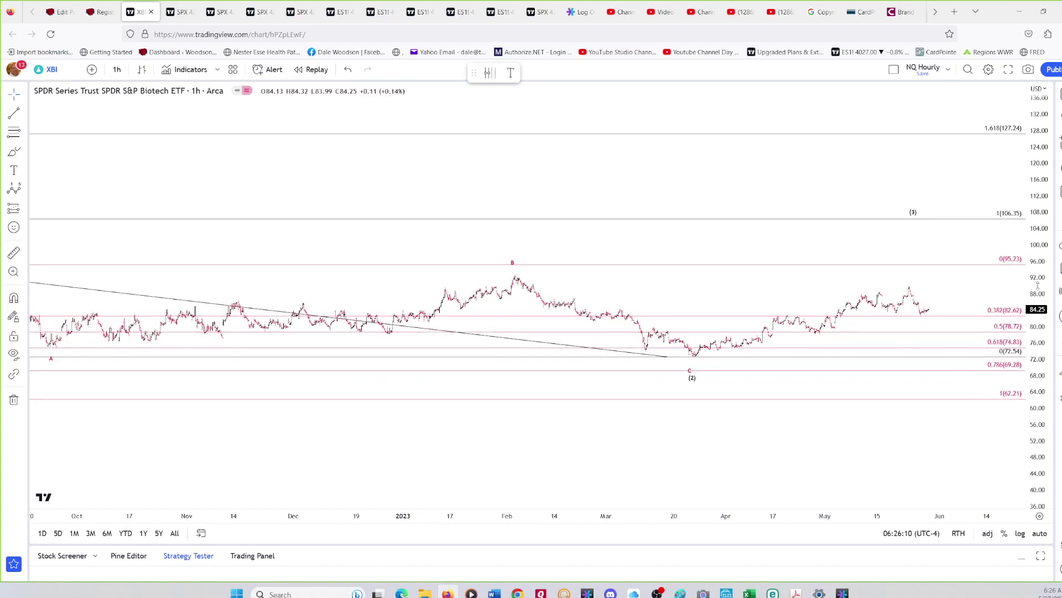
pyautogui.scroll(-5, 919, 443)
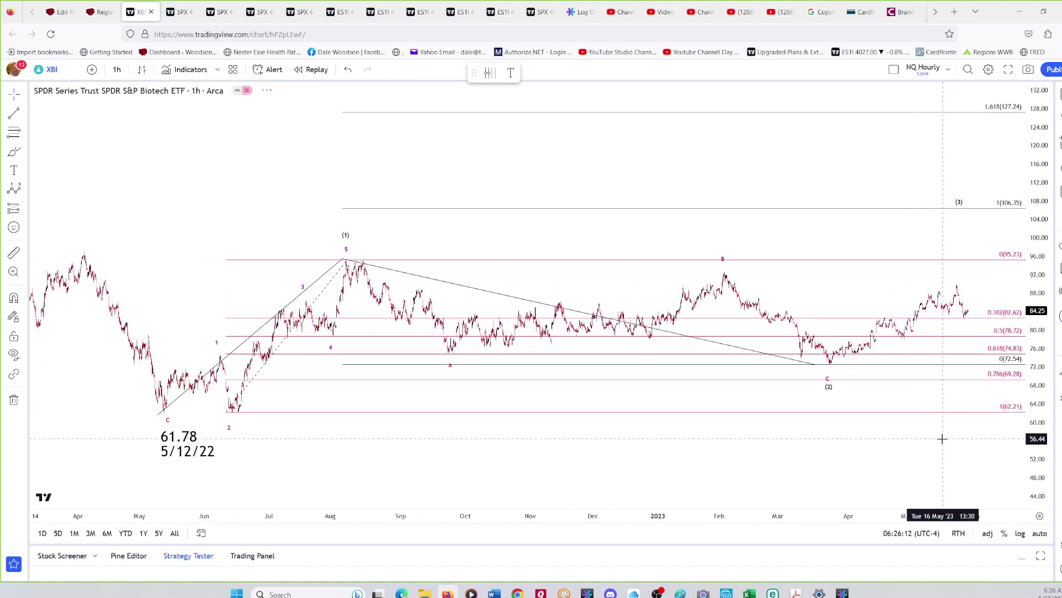
pyautogui.moveTo(907, 440); pyautogui.dragTo(911, 397)
pyautogui.moveTo(1038, 399); pyautogui.dragTo(1038, 366)
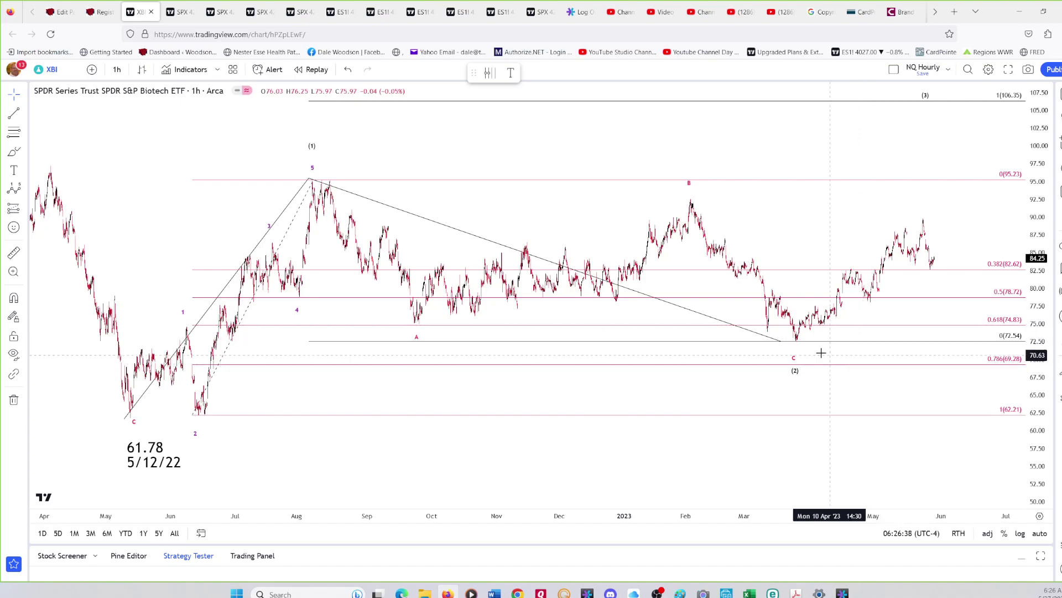
# Step: Examine XBI's hourly waves (1) and (2) and the projected wave (3) against the Fibonacci levels above price
pyautogui.moveTo(952, 206); pyautogui.dragTo(944, 211)
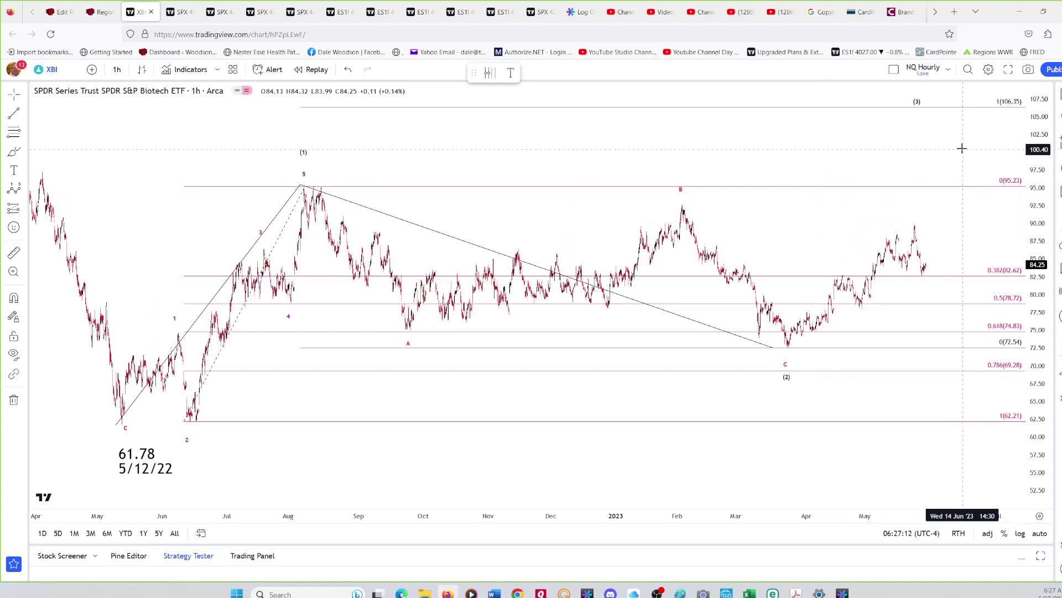
pyautogui.moveTo(960, 147); pyautogui.dragTo(946, 160)
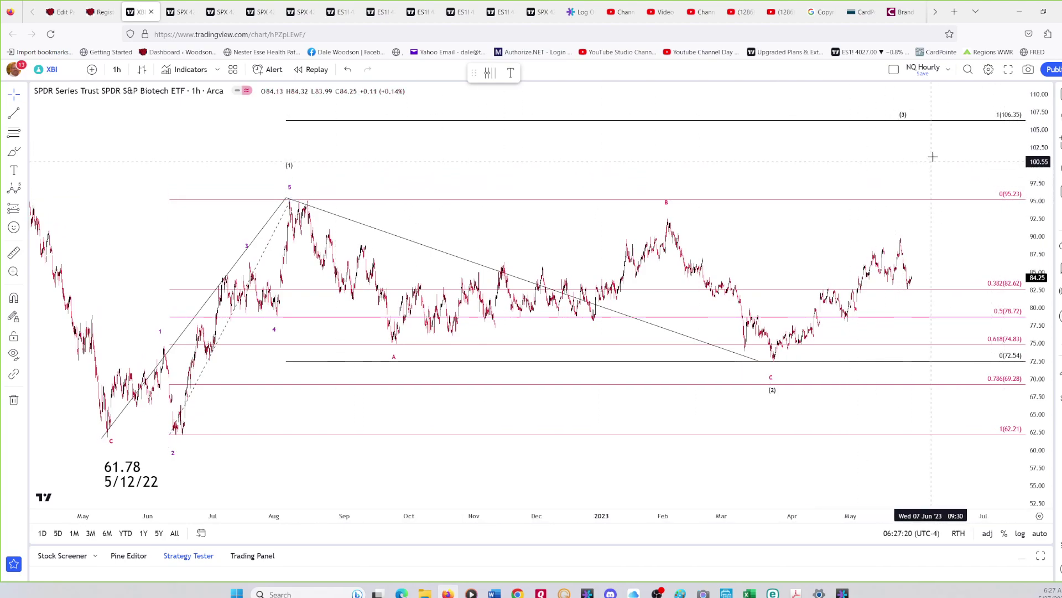
pyautogui.moveTo(924, 160); pyautogui.dragTo(901, 282)
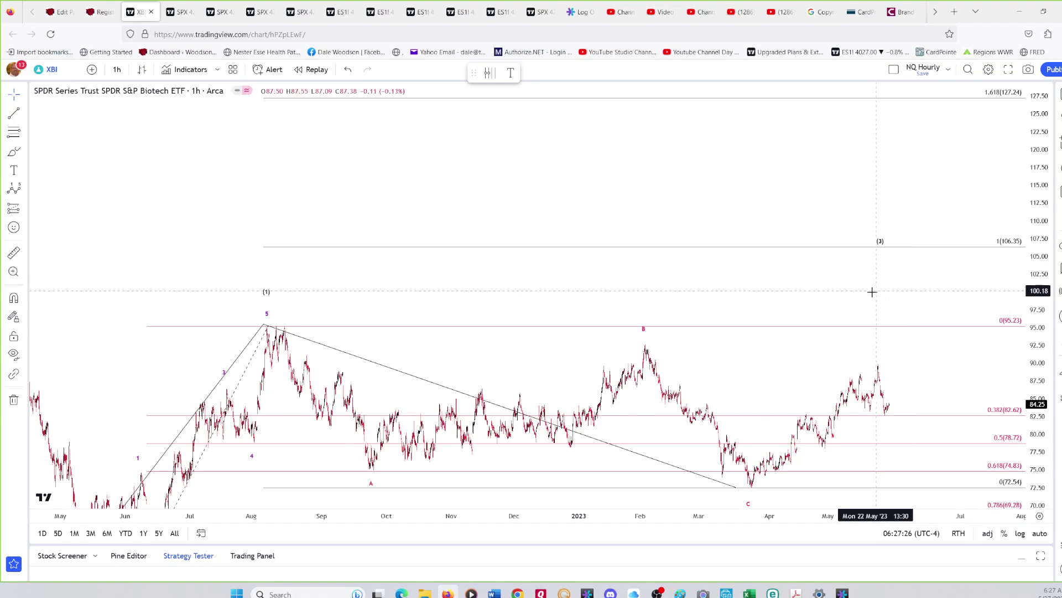
pyautogui.moveTo(851, 299); pyautogui.dragTo(909, 173)
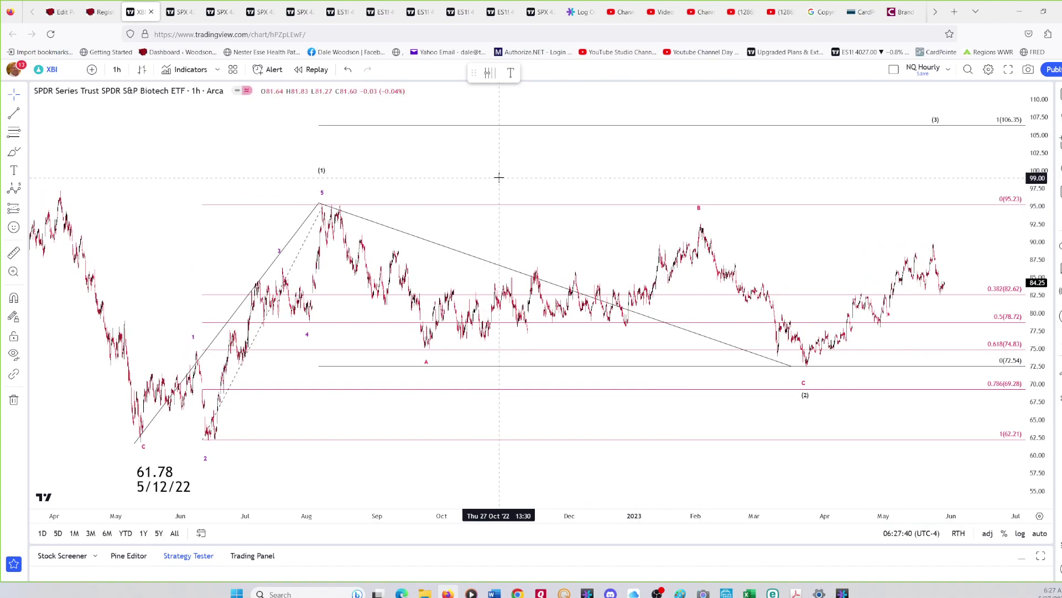
# Step: Load the BTC market cap symbol from CRYPTOCAP and switch its chart to the 1-day interval
pyautogui.click(51, 69)
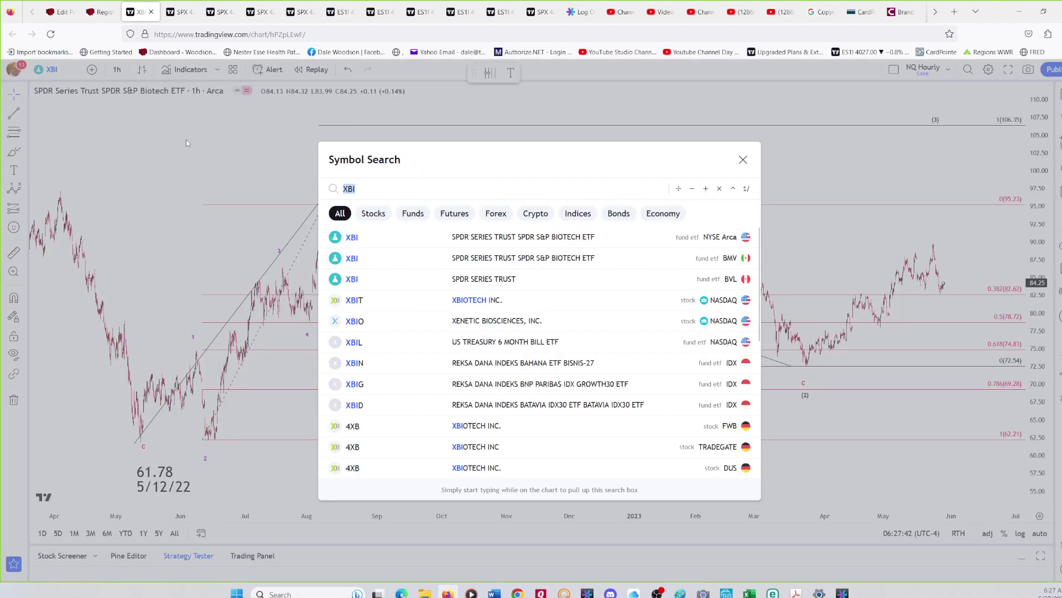
pyautogui.write('BTC')
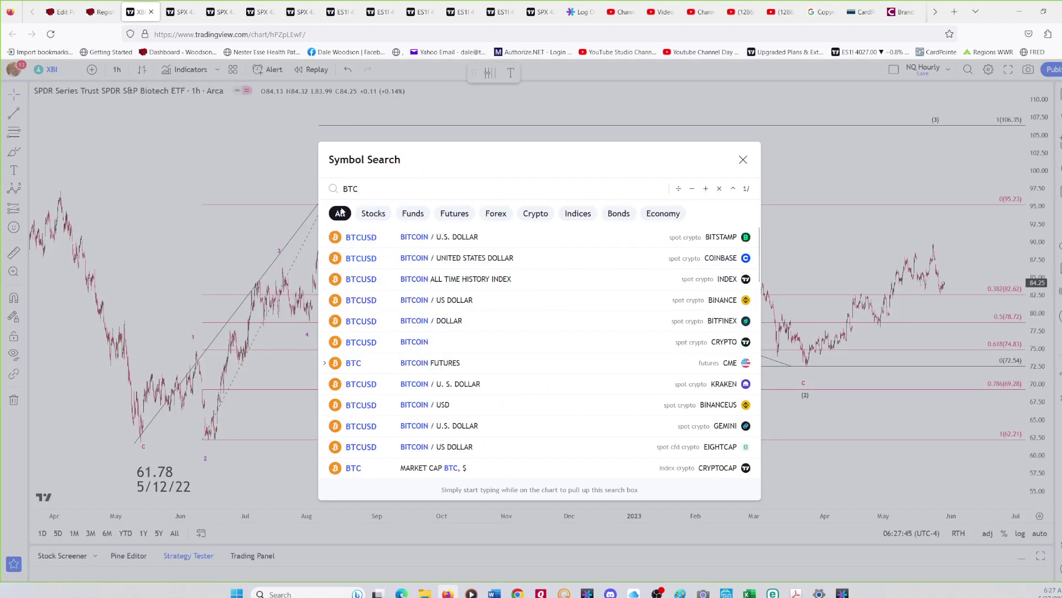
pyautogui.press('Return')
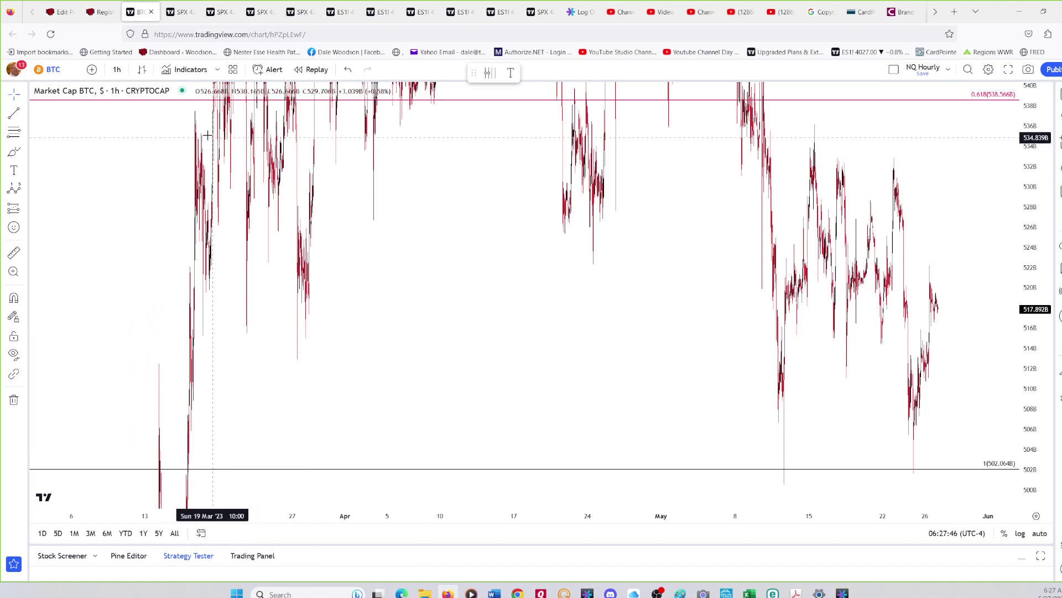
pyautogui.click(117, 69)
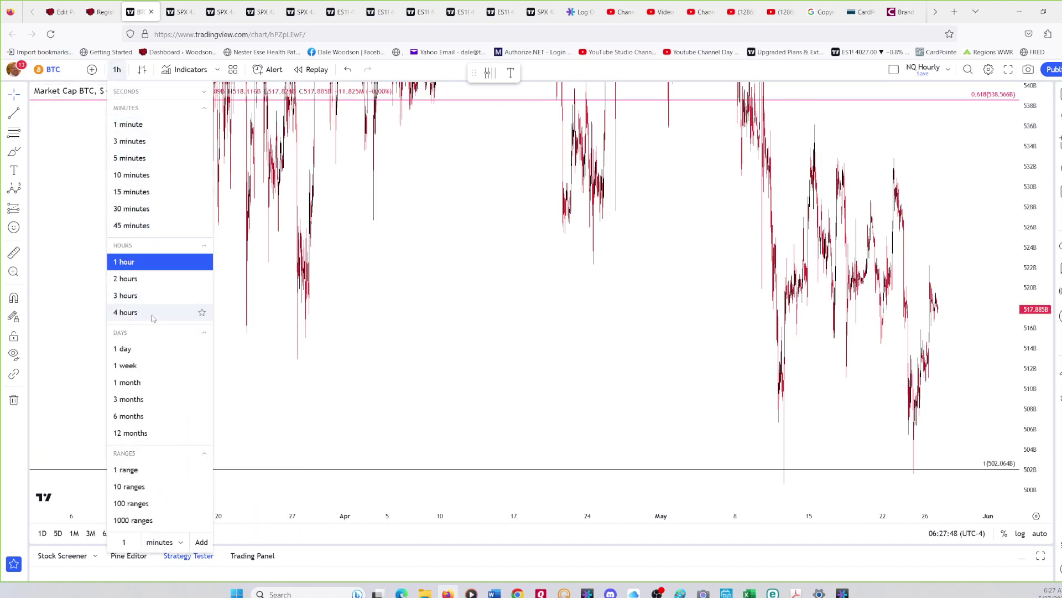
pyautogui.click(145, 350)
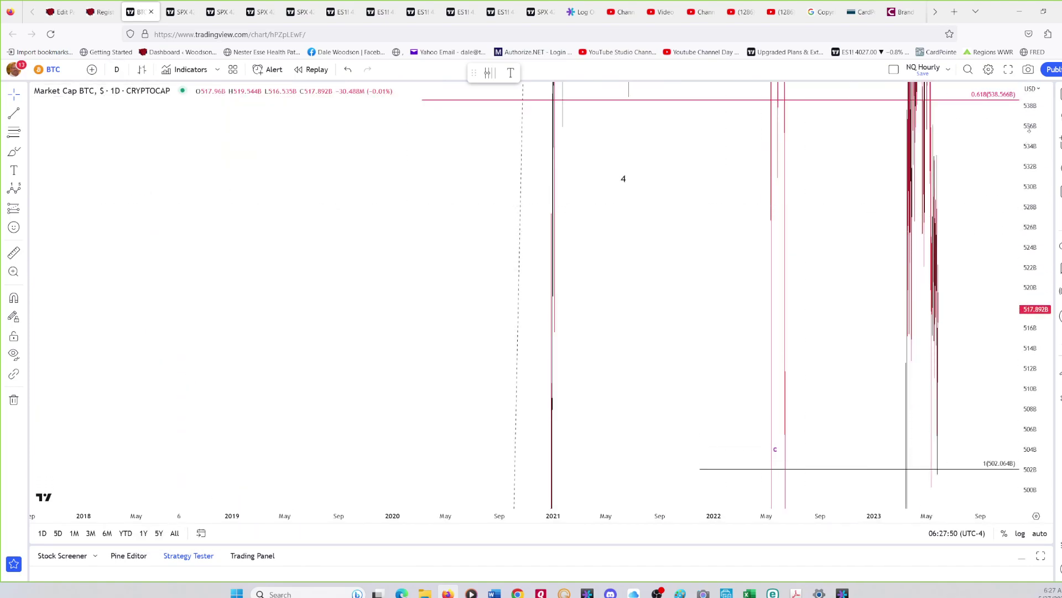
# Step: Rescale and reposition the daily BTC market cap chart to examine the waves from the 2020 low through the wave (1) high and the subsequent decline
pyautogui.moveTo(1048, 348); pyautogui.dragTo(1049, 376)
pyautogui.moveTo(1041, 119); pyautogui.dragTo(1056, 329)
pyautogui.moveTo(1032, 131); pyautogui.dragTo(1026, 390)
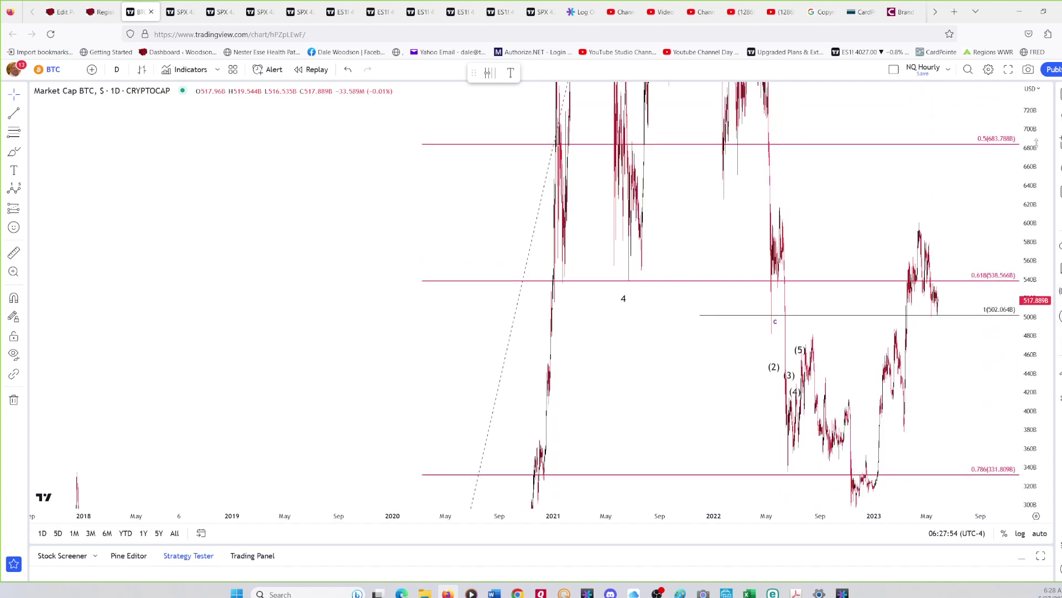
pyautogui.moveTo(1036, 143); pyautogui.dragTo(1027, 332)
pyautogui.moveTo(1030, 161); pyautogui.dragTo(1028, 232)
pyautogui.moveTo(1035, 161); pyautogui.dragTo(1029, 221)
pyautogui.moveTo(934, 125); pyautogui.dragTo(840, 173)
pyautogui.scroll(2, 840, 175)
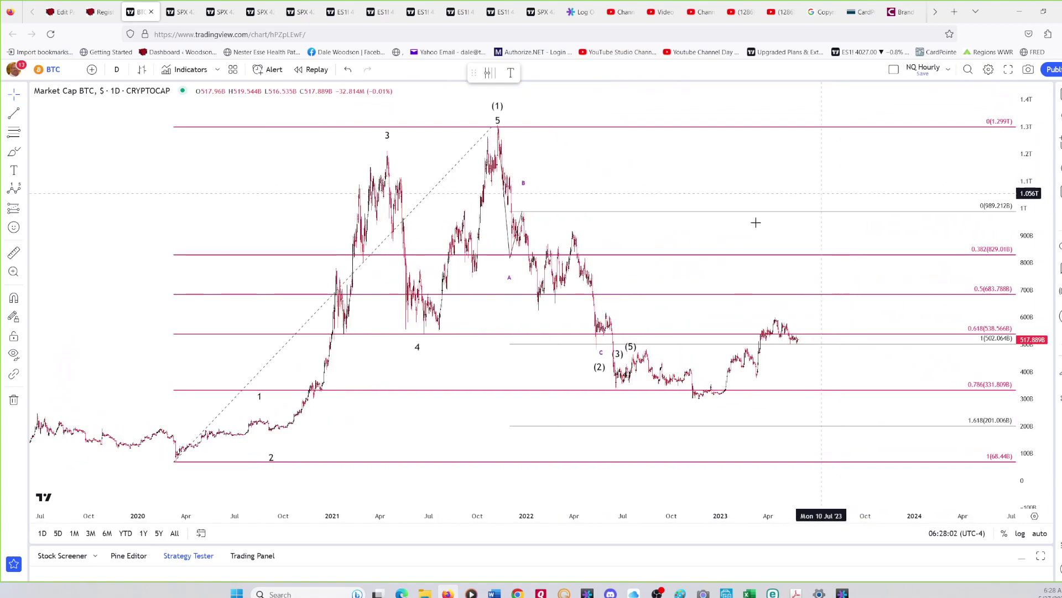
pyautogui.click(174, 462)
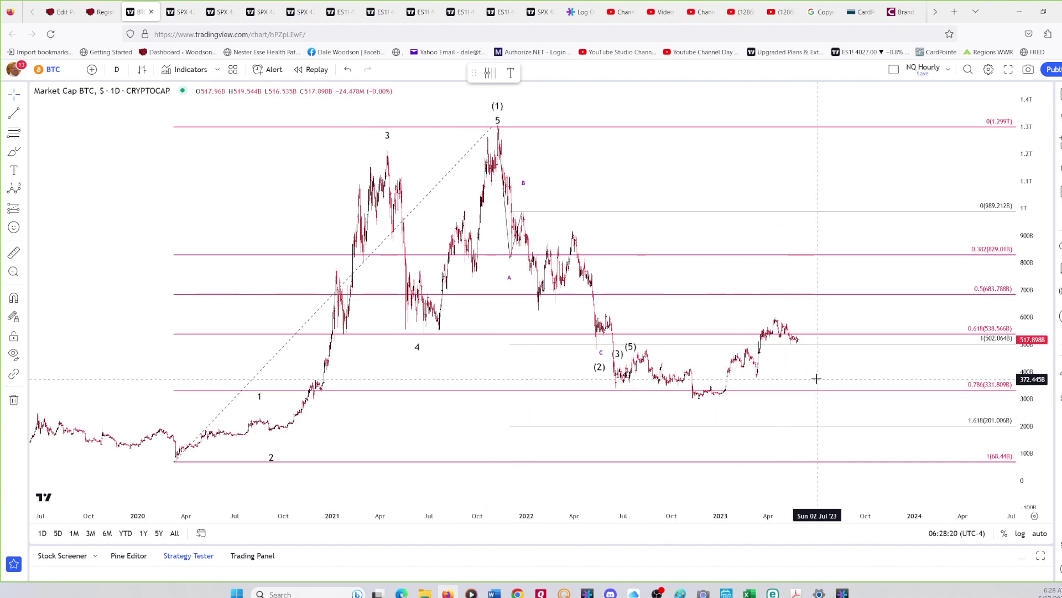
# Step: Switch the BTC market cap chart to the 1-hour interval and examine the 2023 price action against the Fibonacci levels
pyautogui.click(116, 69)
pyautogui.click(151, 262)
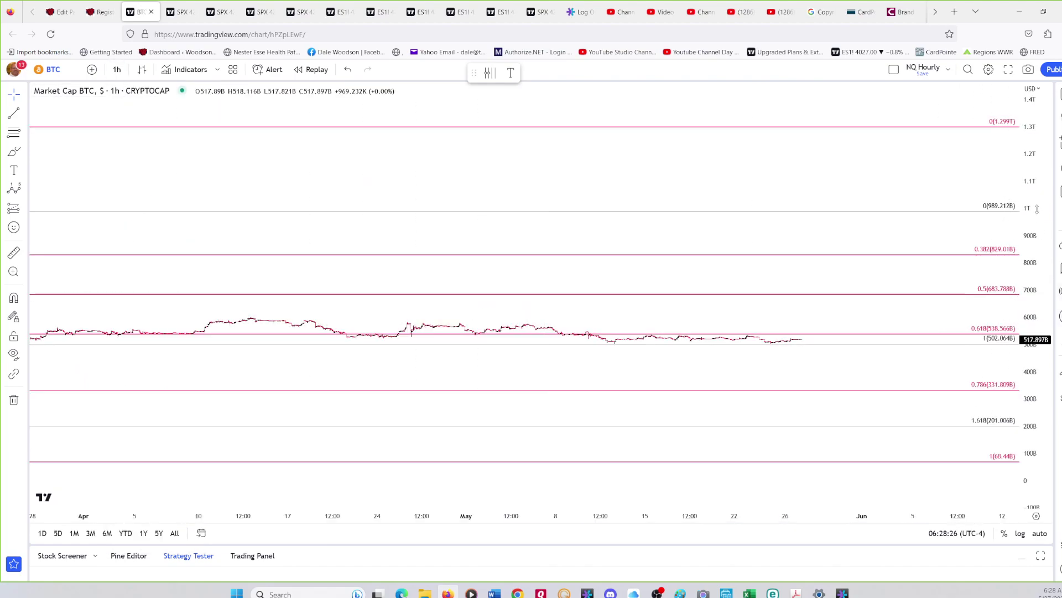
pyautogui.scroll(-3, 885, 250)
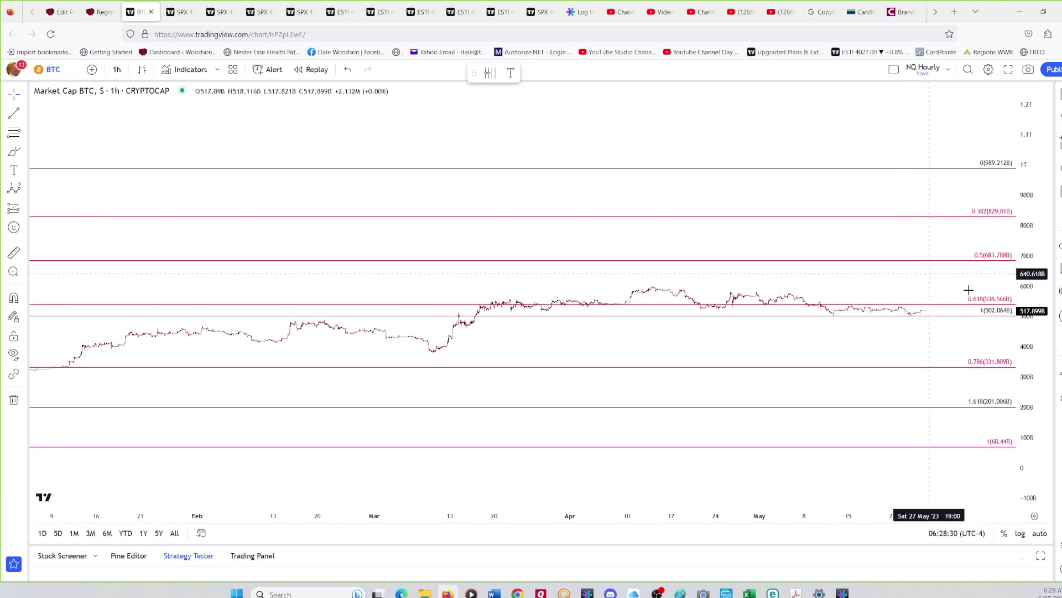
pyautogui.moveTo(1029, 366); pyautogui.dragTo(1032, 305)
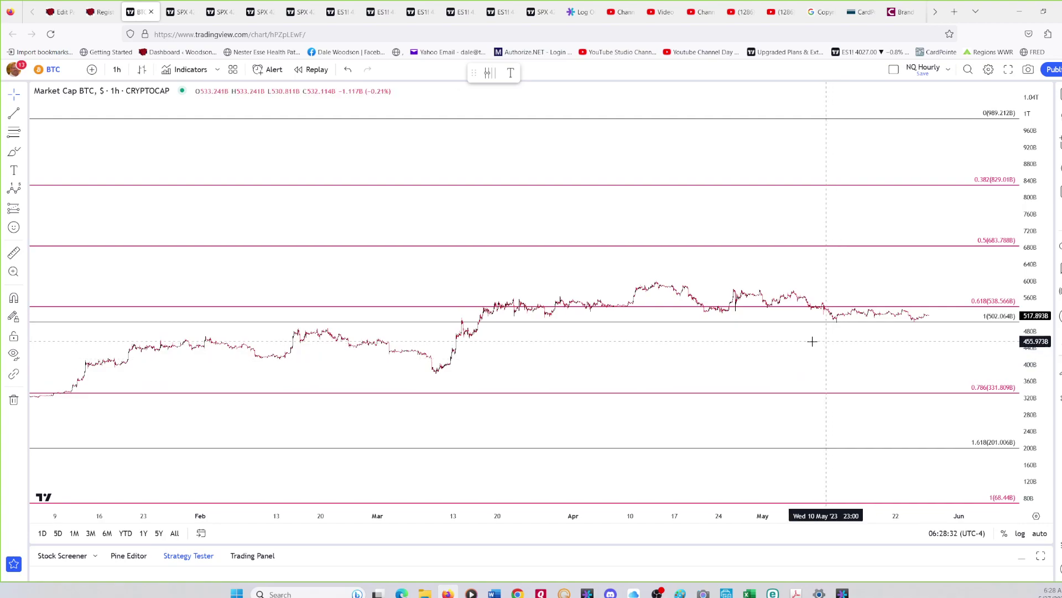
pyautogui.moveTo(650, 365); pyautogui.dragTo(759, 313)
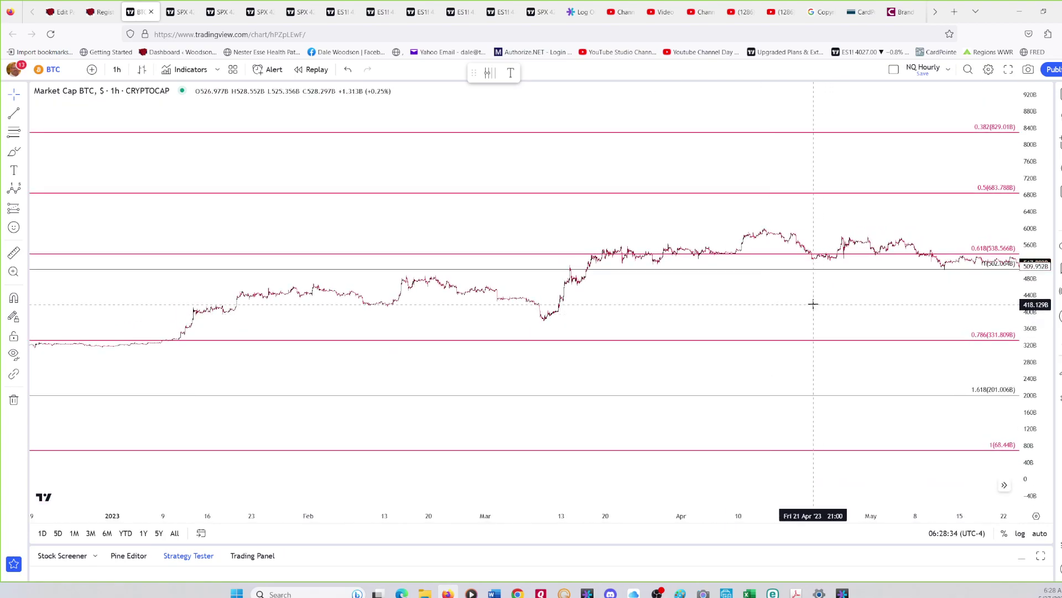
pyautogui.scroll(3, 812, 304)
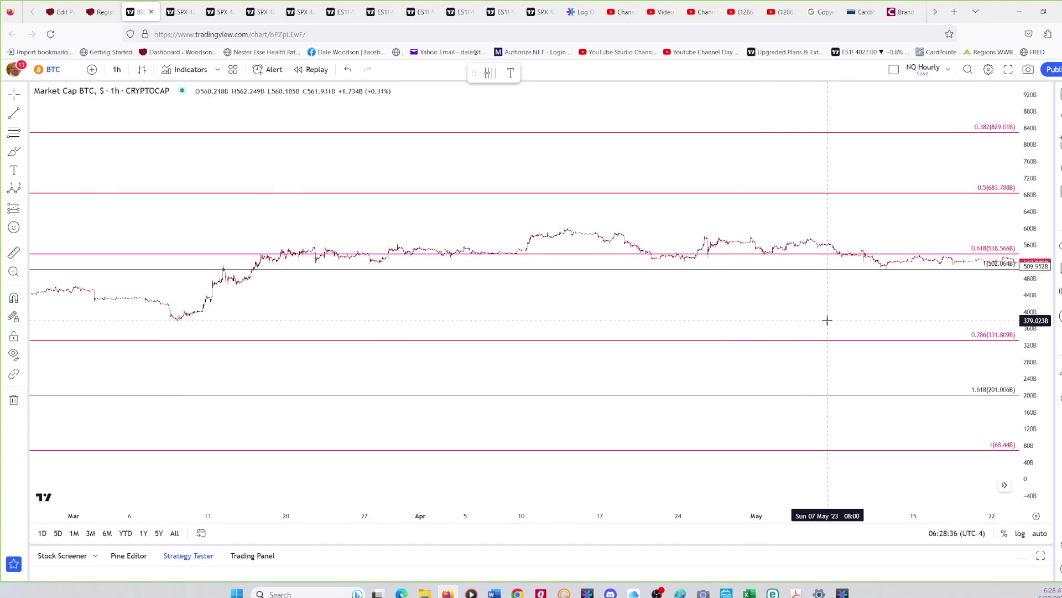
# Step: Return the BTC market cap chart to the 1-day interval and bring the price bars through 2023 back into view
pyautogui.click(117, 69)
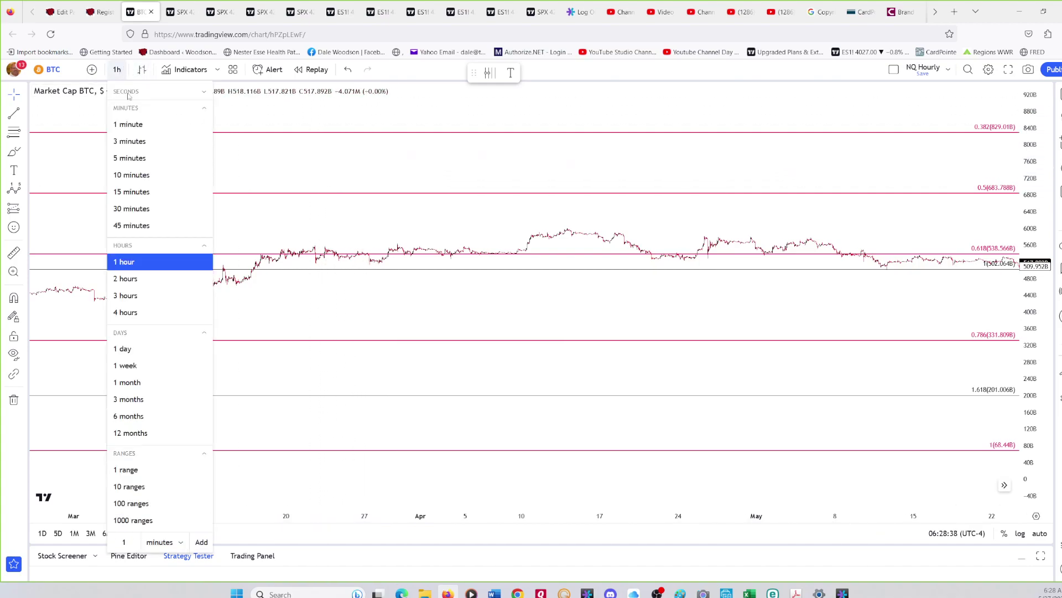
pyautogui.click(142, 350)
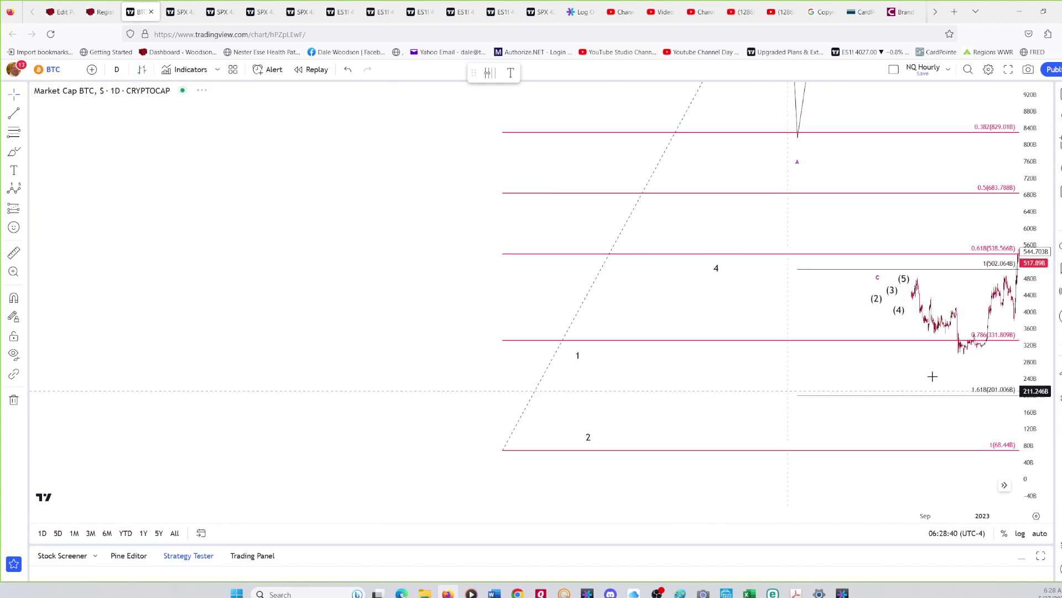
pyautogui.moveTo(968, 223); pyautogui.dragTo(851, 238)
pyautogui.rightClick(1031, 213)
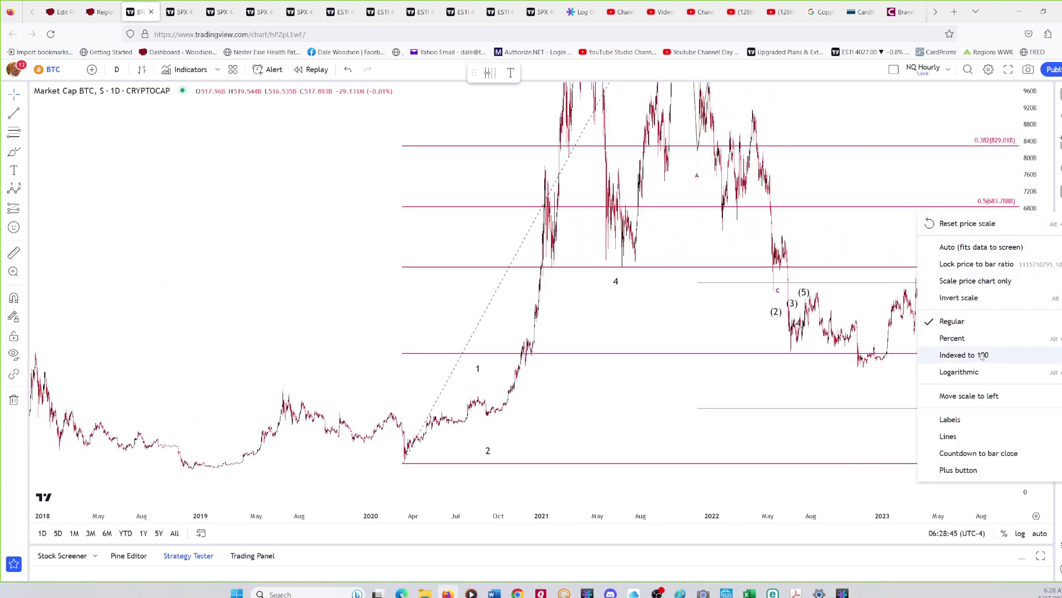
pyautogui.moveTo(982, 421)
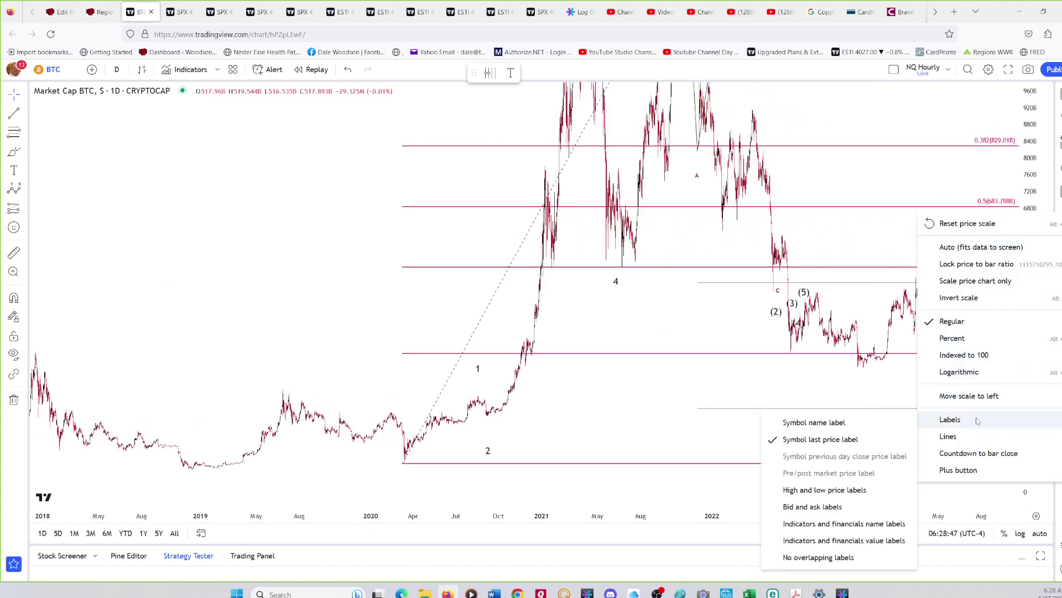
pyautogui.click(859, 396)
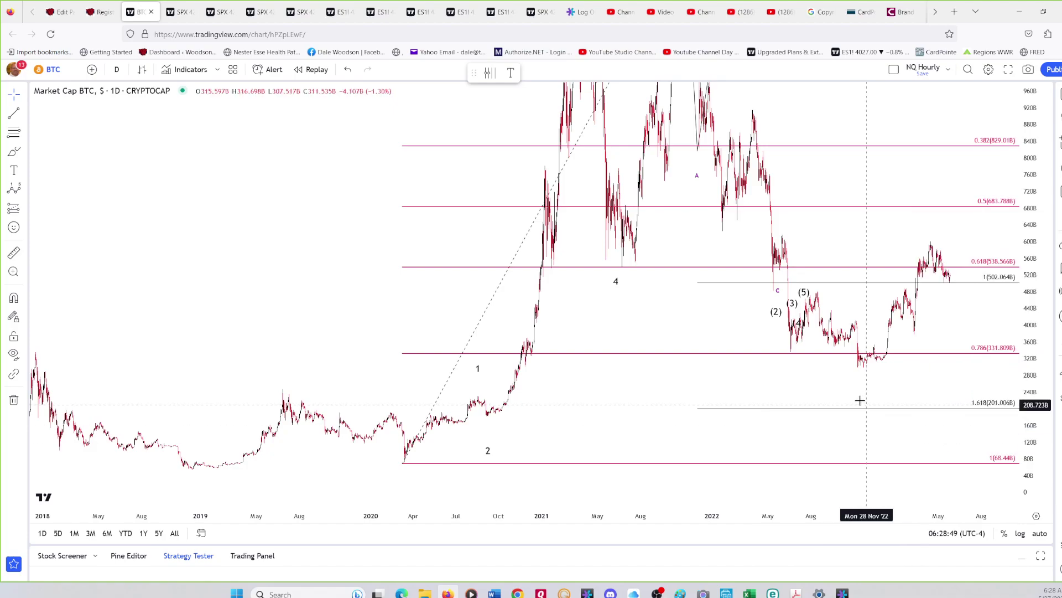
pyautogui.rightClick(1022, 405)
pyautogui.moveTo(978, 530)
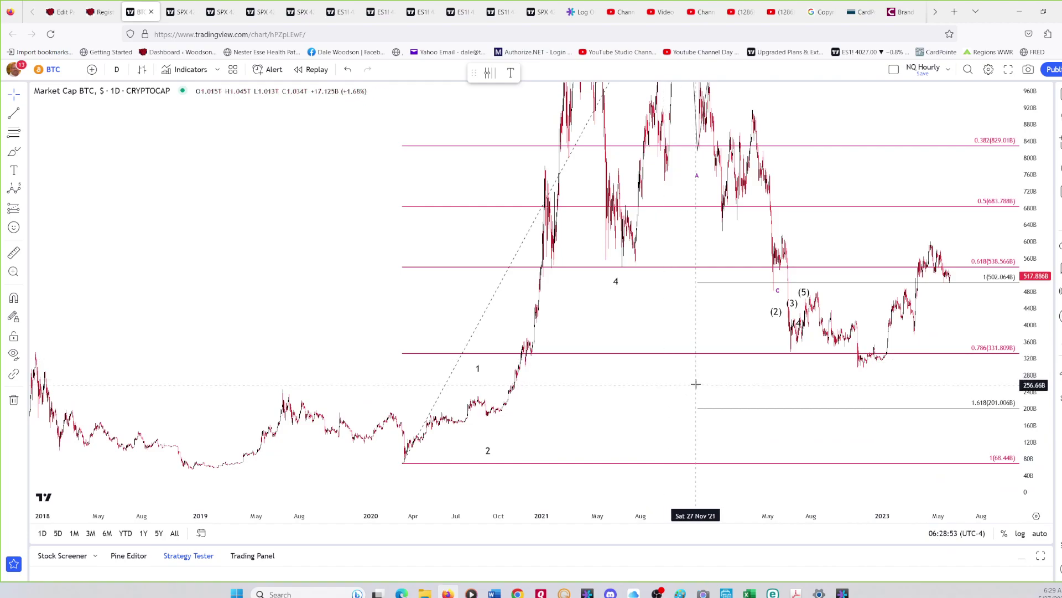
# Step: Move the wave (2) label to the November 2022 low and labels (3), (4) and (5) above the wave (1) high around late 2023
pyautogui.moveTo(695, 382); pyautogui.dragTo(612, 454)
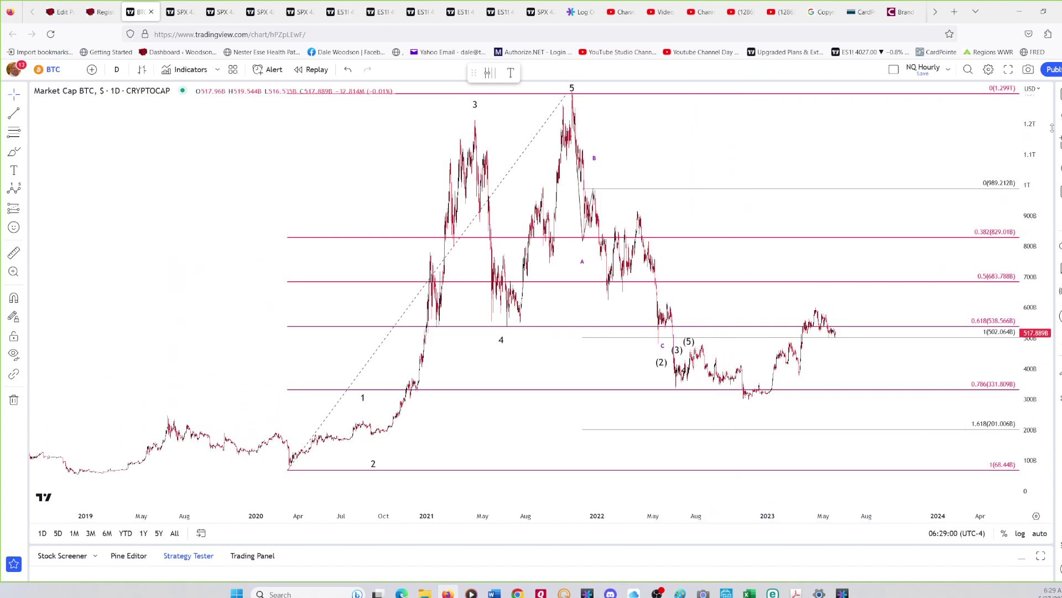
pyautogui.moveTo(1052, 128); pyautogui.dragTo(1052, 167)
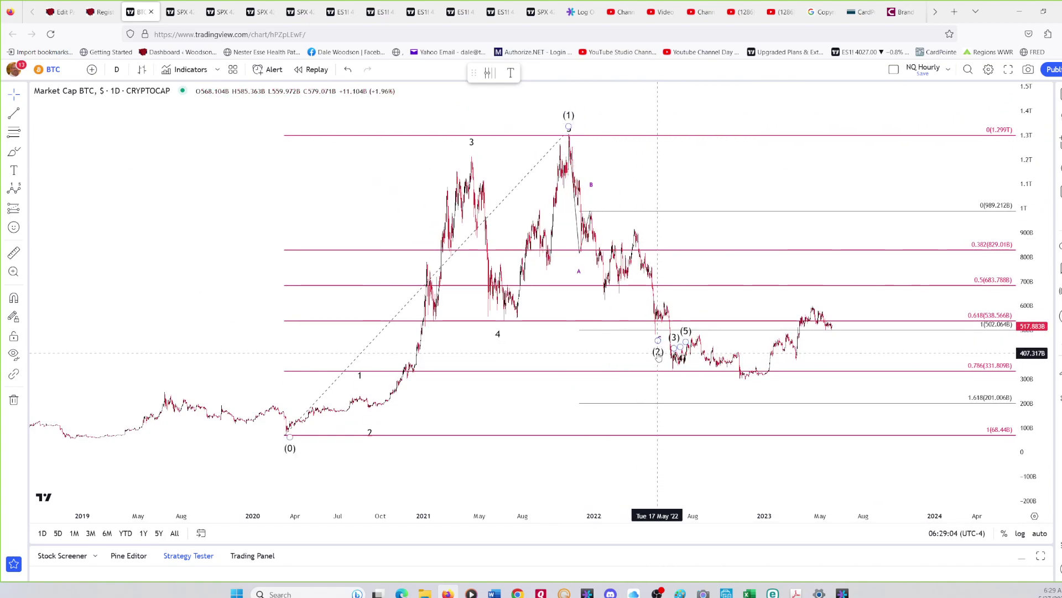
pyautogui.moveTo(658, 357); pyautogui.dragTo(745, 382)
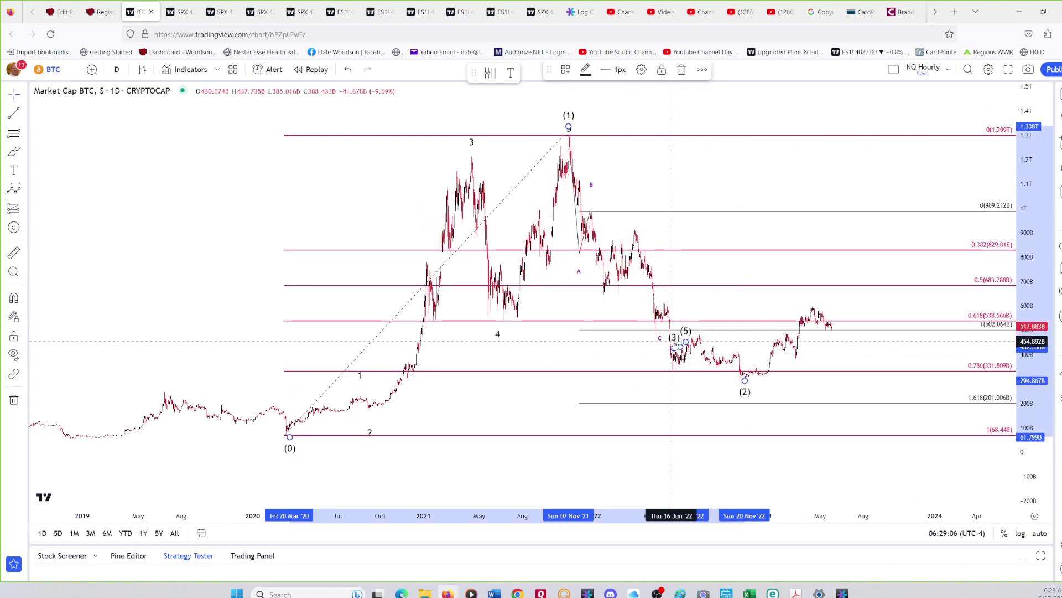
pyautogui.moveTo(678, 344); pyautogui.dragTo(908, 118)
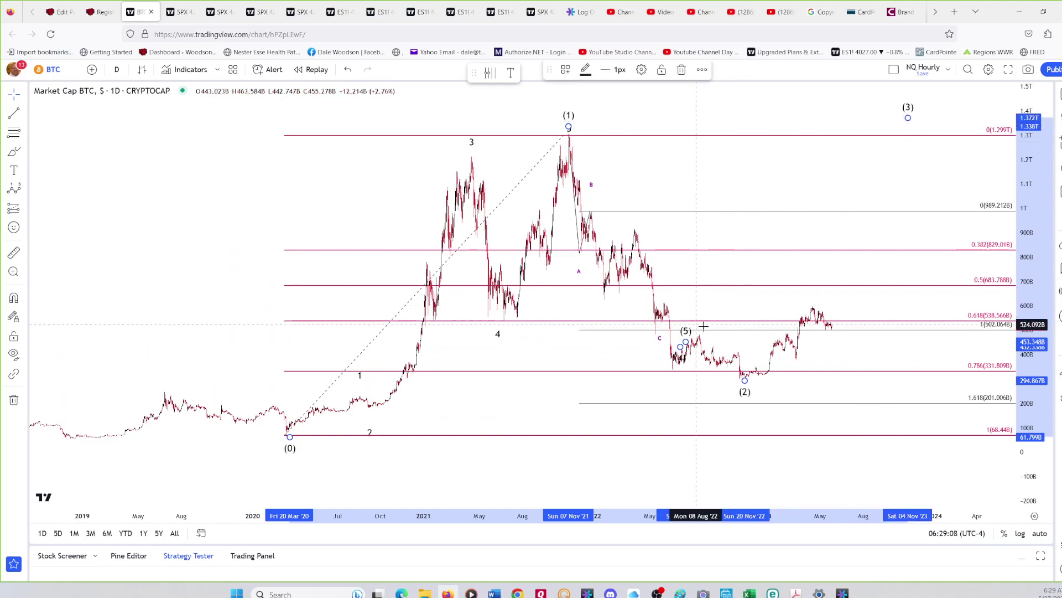
pyautogui.moveTo(686, 343); pyautogui.dragTo(952, 115)
pyautogui.moveTo(680, 346); pyautogui.dragTo(937, 111)
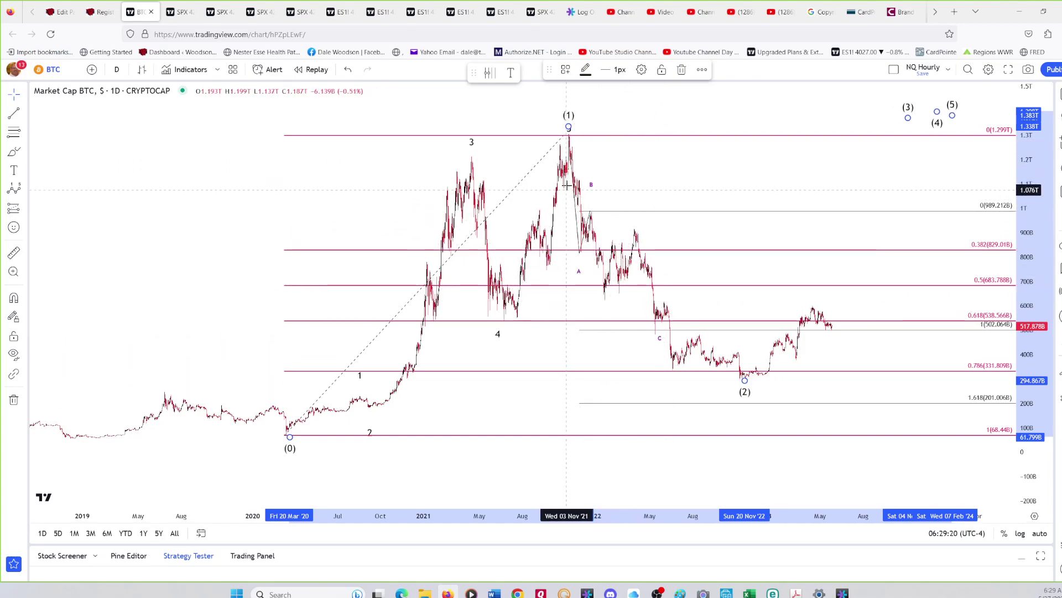
# Step: Move wave labels A and B to the early-2022 low and spring-2022 high, and re-anchor the Fibonacci extension at about 626B and 913B
pyautogui.moveTo(576, 272)
pyautogui.mouseDown()
pyautogui.moveTo(615, 314)
pyautogui.moveTo(601, 309)
pyautogui.mouseUp()
pyautogui.moveTo(591, 193); pyautogui.dragTo(639, 227)
pyautogui.moveTo(579, 253); pyautogui.dragTo(596, 299)
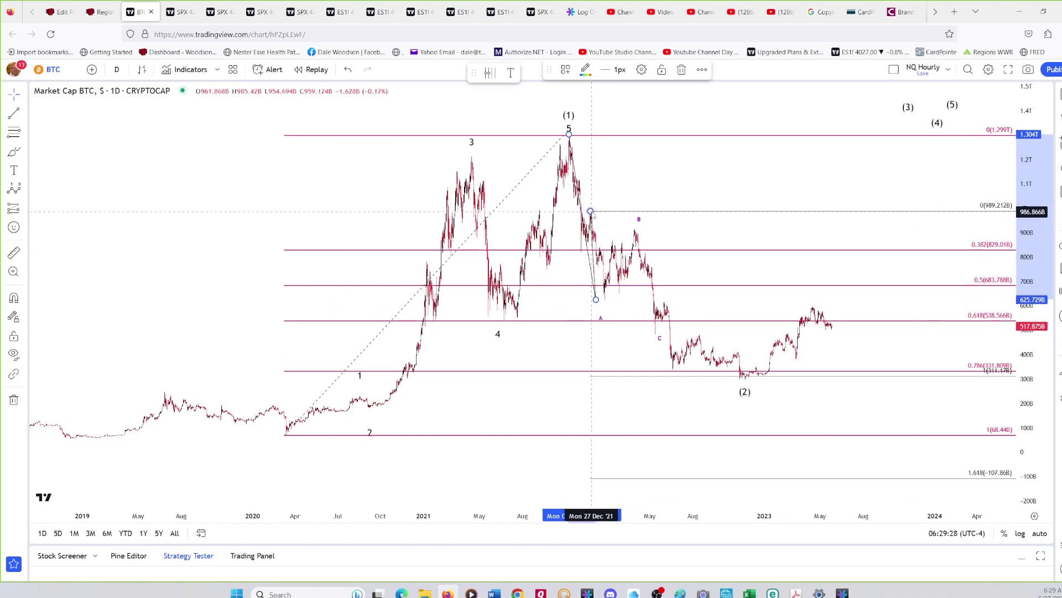
pyautogui.moveTo(591, 212); pyautogui.dragTo(618, 233)
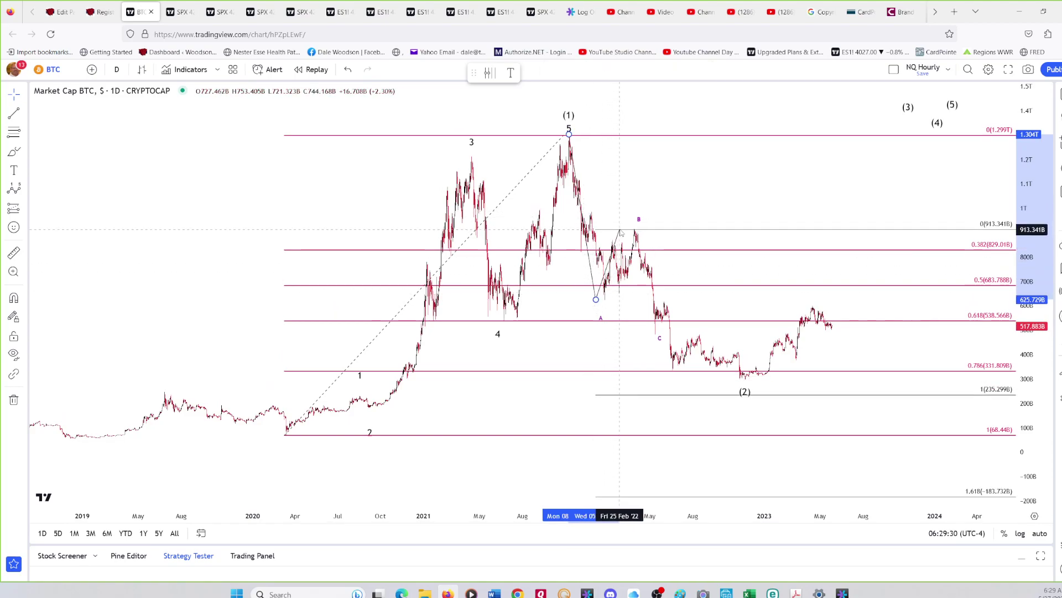
pyautogui.click(800, 411)
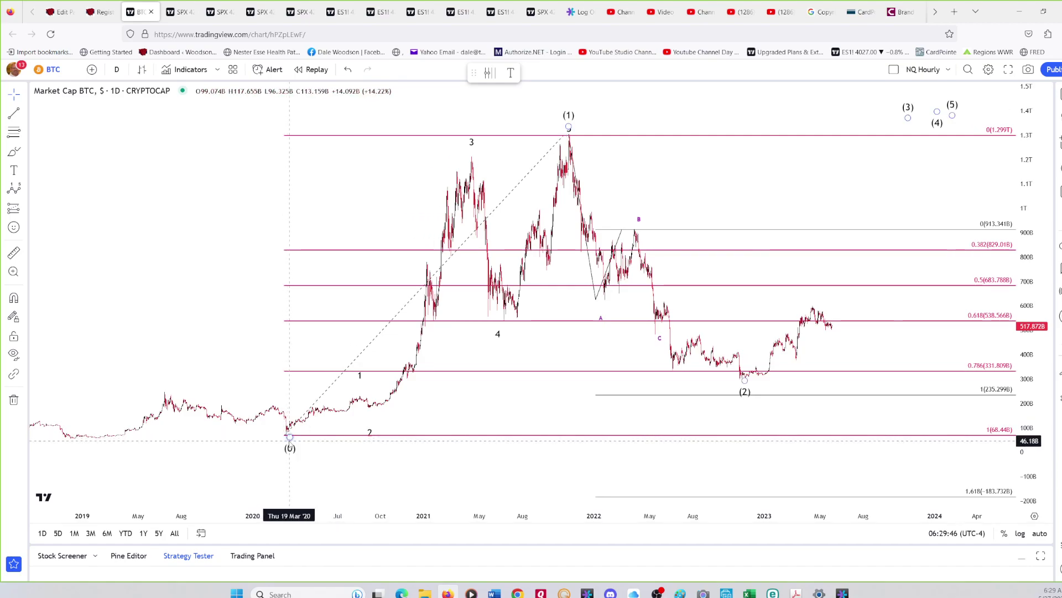
pyautogui.click(284, 435)
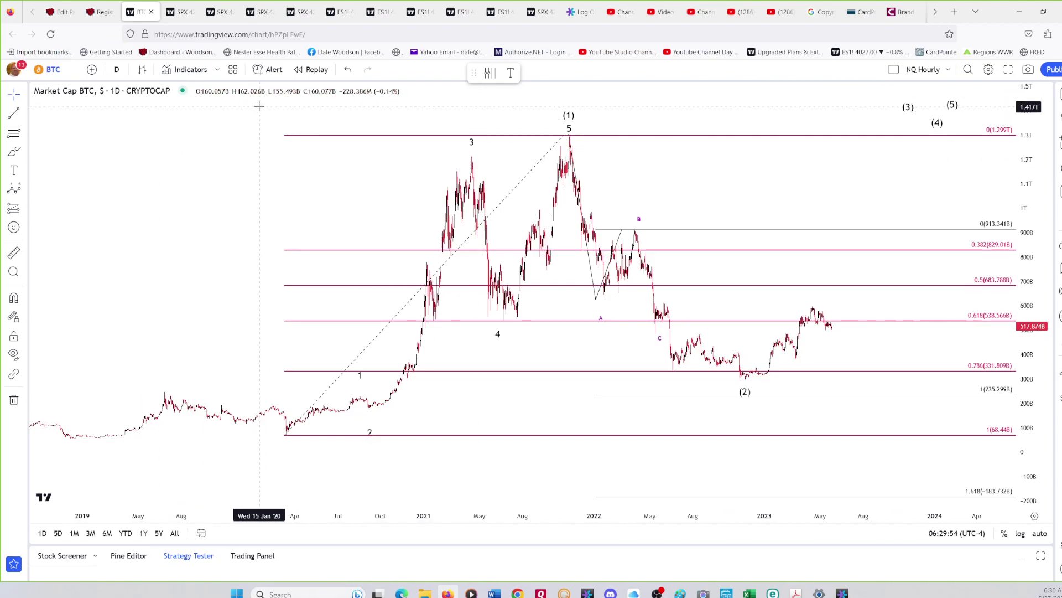
# Step: Open the S&P 500 Index daily chart, hide its watchlist and move the blue alt 2 label clear of the black 2
pyautogui.click(222, 12)
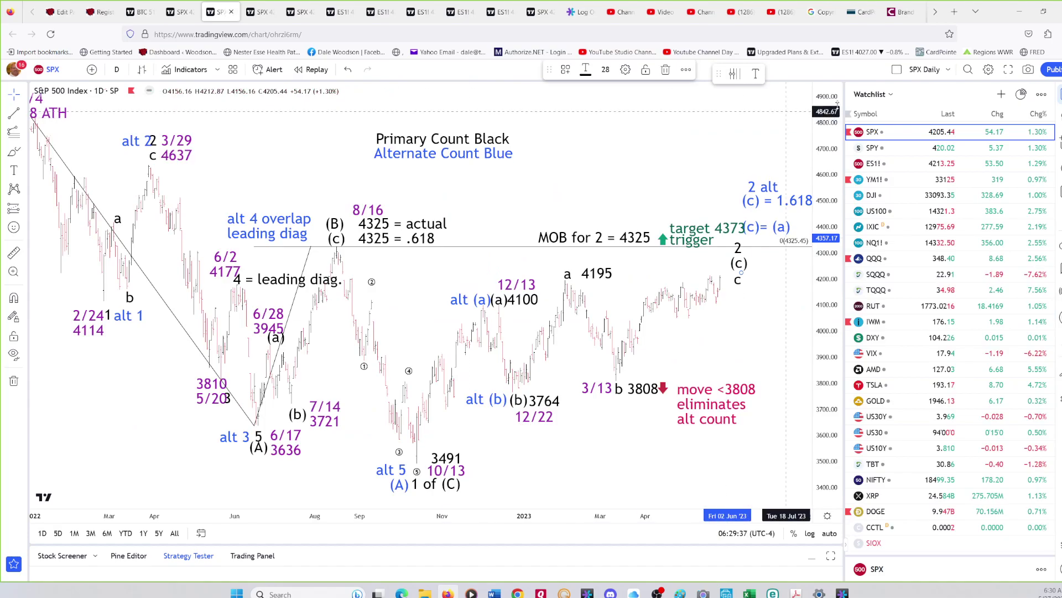
pyautogui.click(1059, 94)
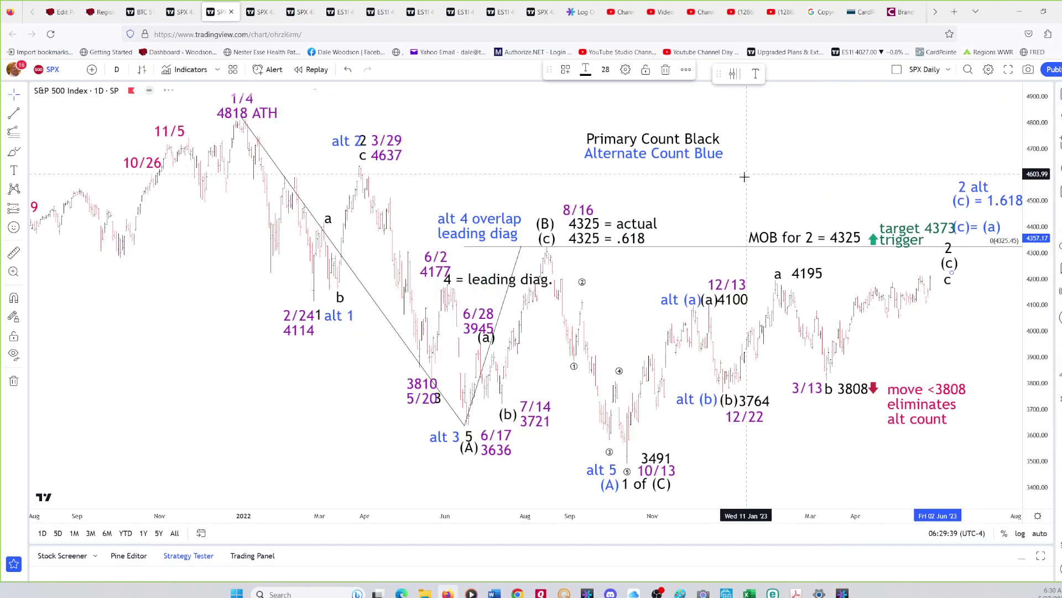
pyautogui.moveTo(826, 158); pyautogui.dragTo(784, 170)
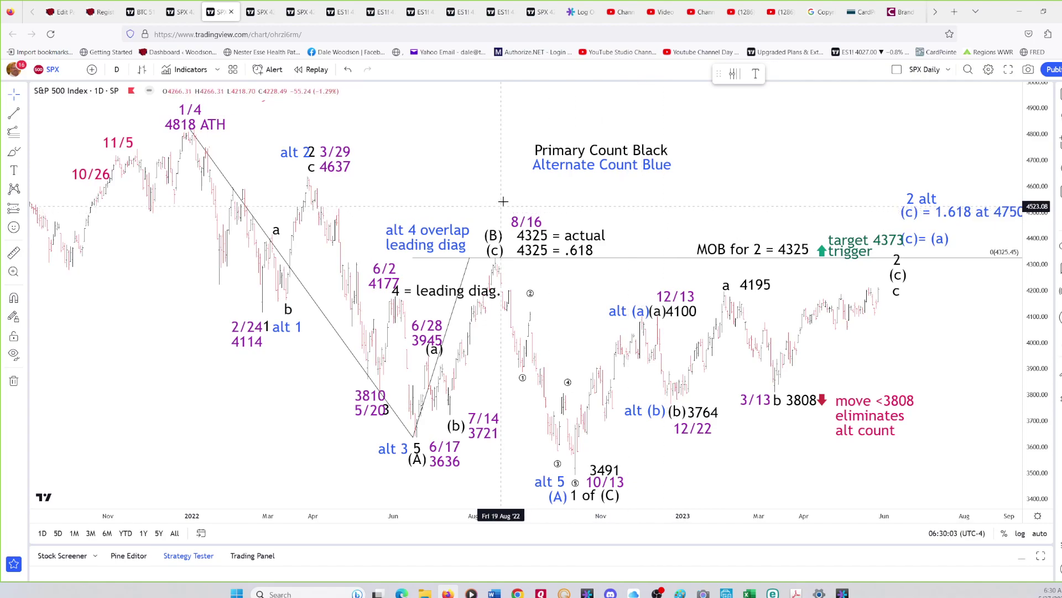
pyautogui.moveTo(299, 153); pyautogui.dragTo(290, 152)
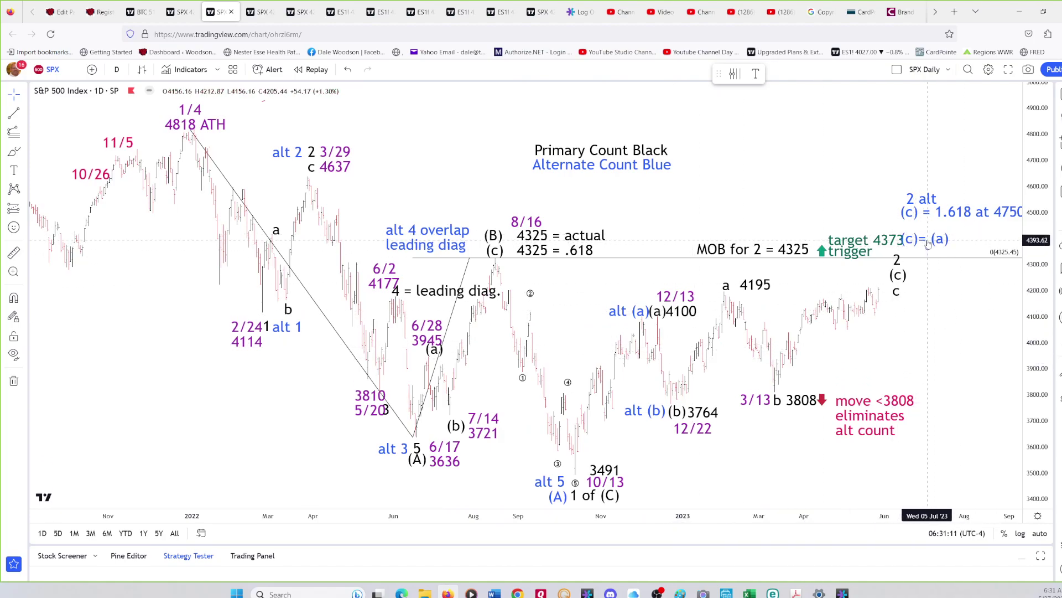
# Step: Examine the S&P 500 daily chart's primary and alternate counts, the 4325 MOB, the upside targets and the 3808 invalidation level
pyautogui.moveTo(928, 244); pyautogui.dragTo(915, 236)
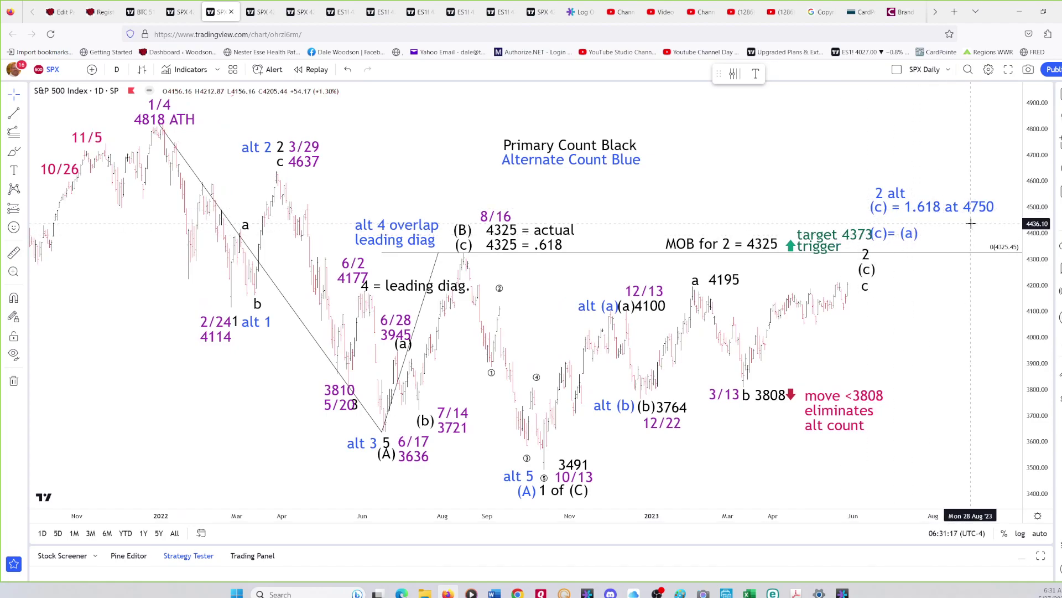
pyautogui.moveTo(830, 173); pyautogui.dragTo(829, 201)
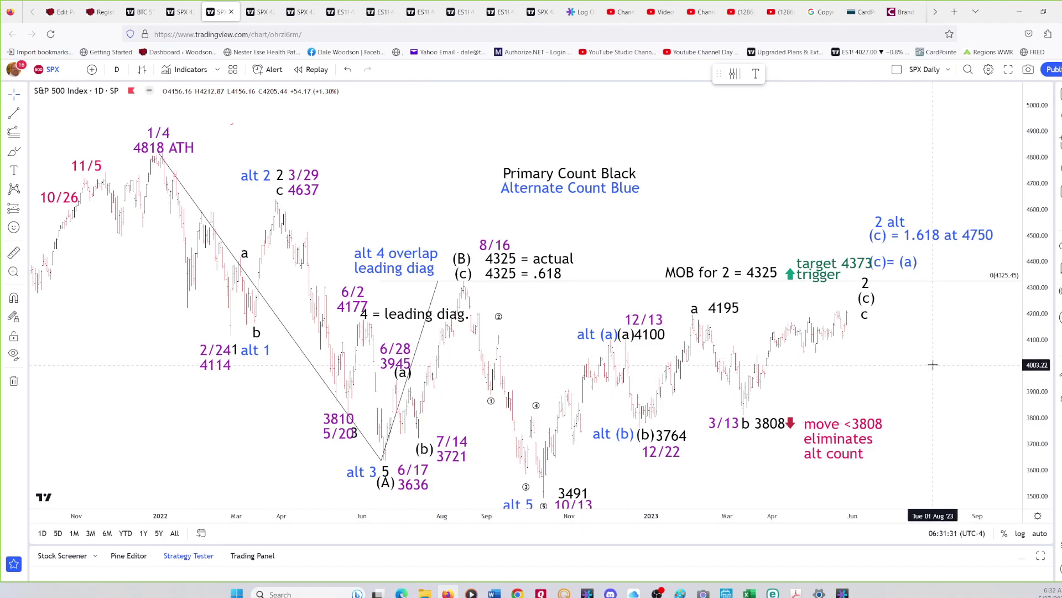
pyautogui.moveTo(933, 365); pyautogui.dragTo(927, 349)
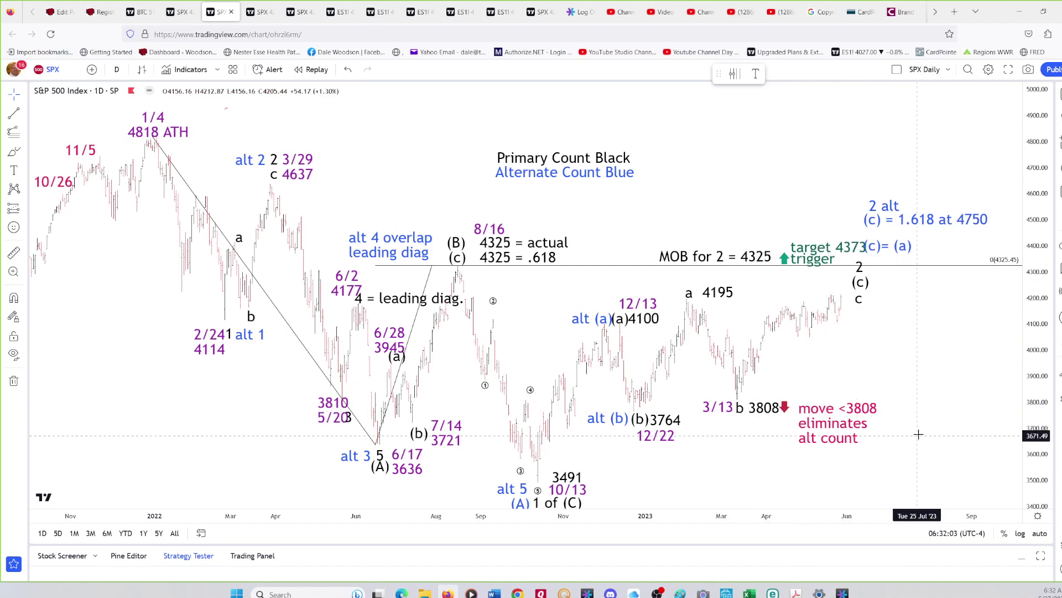
pyautogui.moveTo(920, 432); pyautogui.dragTo(922, 415)
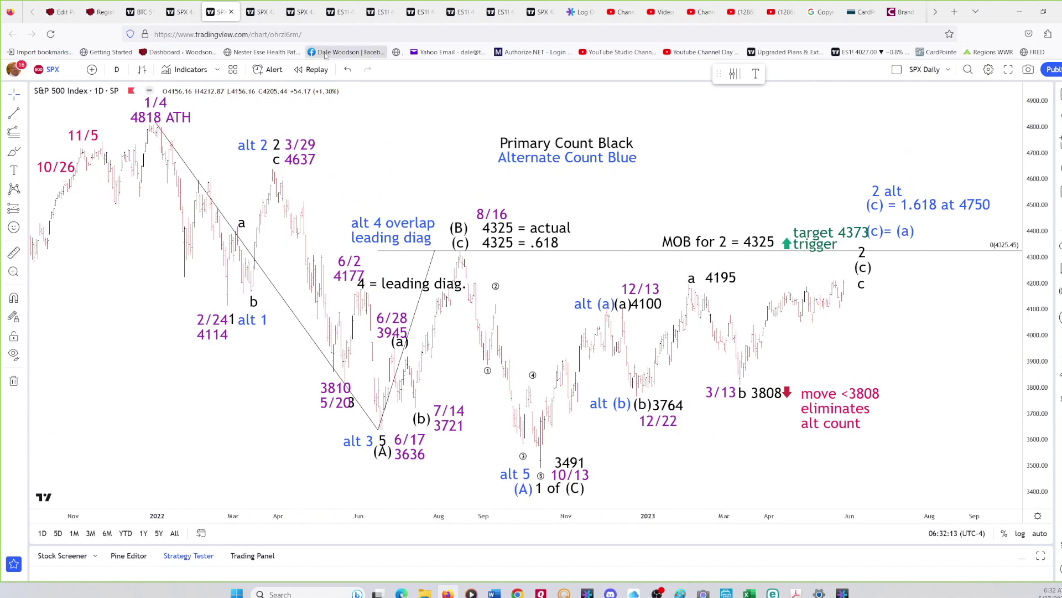
# Step: Open the S&P 500 E-mini Futures daily chart, hide its watchlist and rescale it to show the count from the 4808.25 all-time high
pyautogui.click(381, 13)
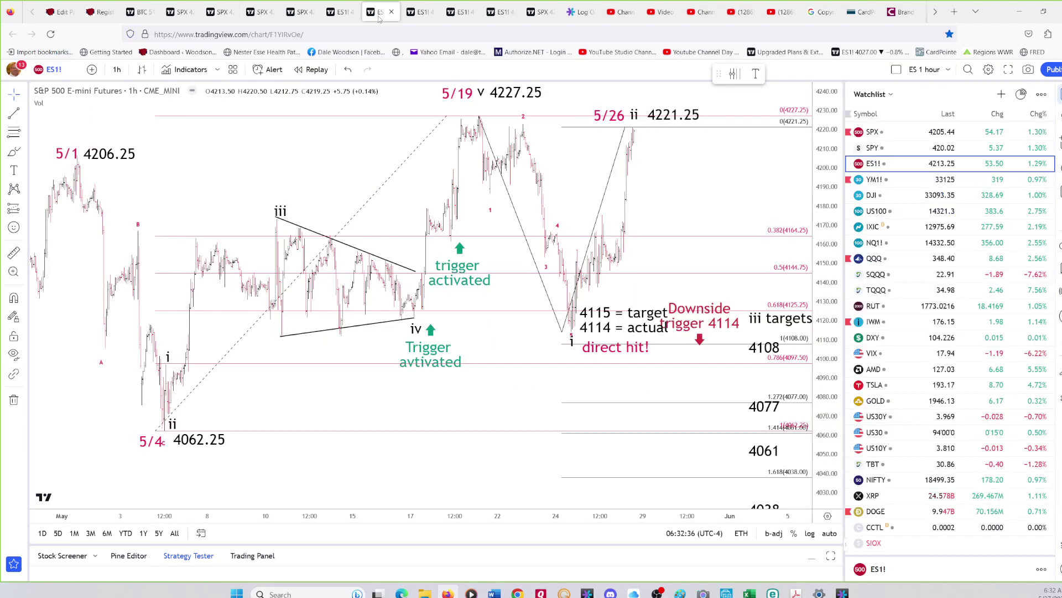
pyautogui.click(341, 12)
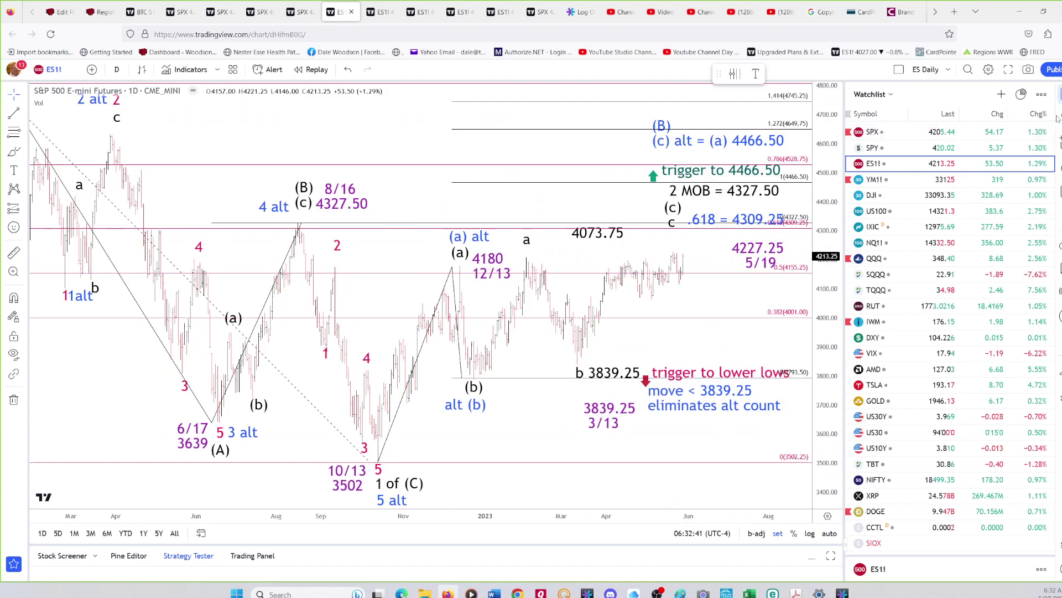
pyautogui.click(1059, 96)
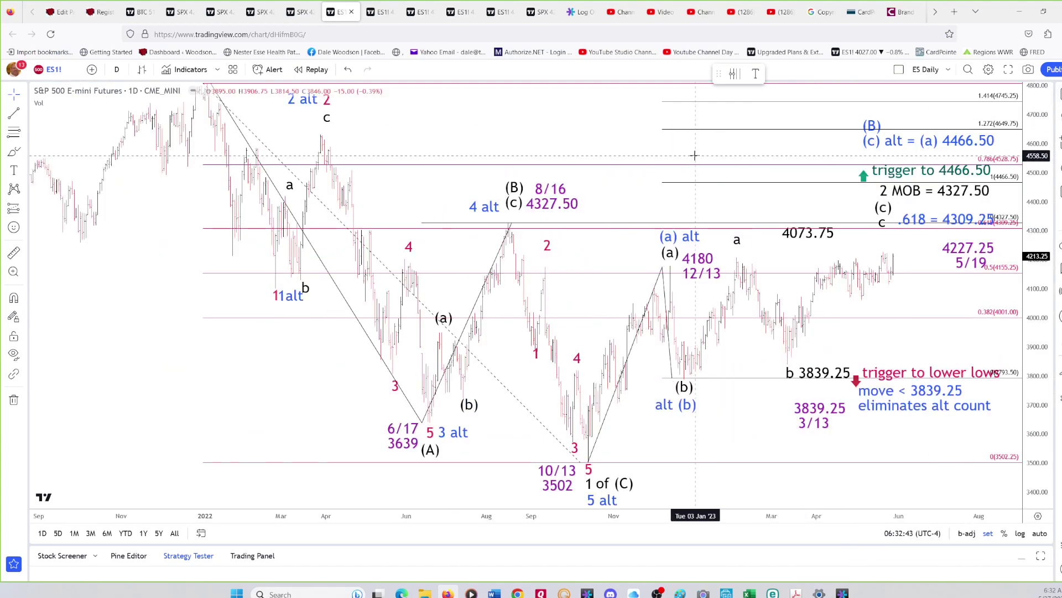
pyautogui.scroll(-3, 1040, 113)
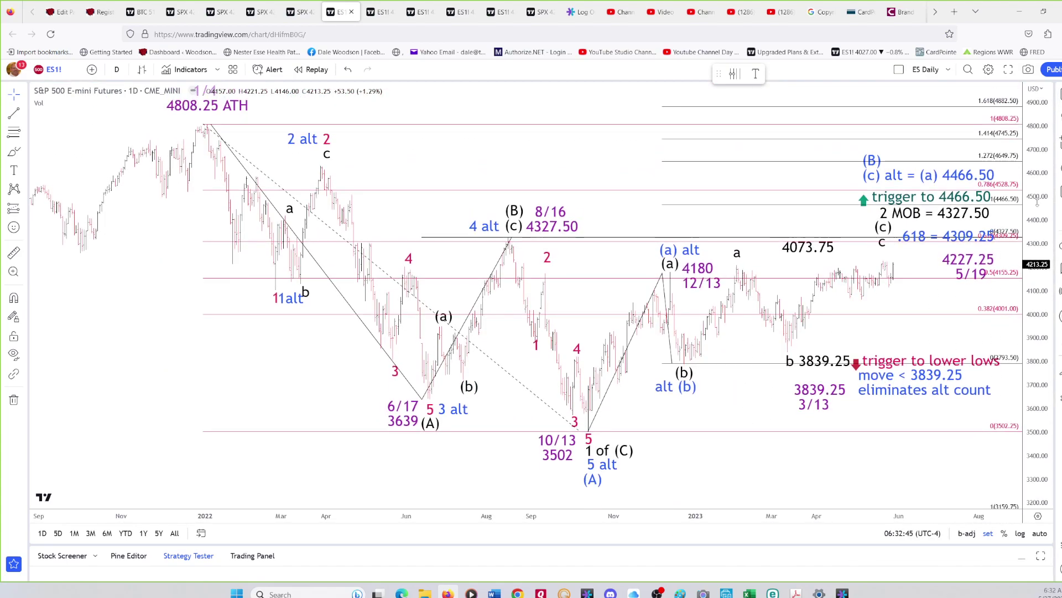
# Step: Move the 4227.25 5/19 label on the E-mini daily chart closer to the May 2023 high
pyautogui.moveTo(618, 169); pyautogui.dragTo(504, 173)
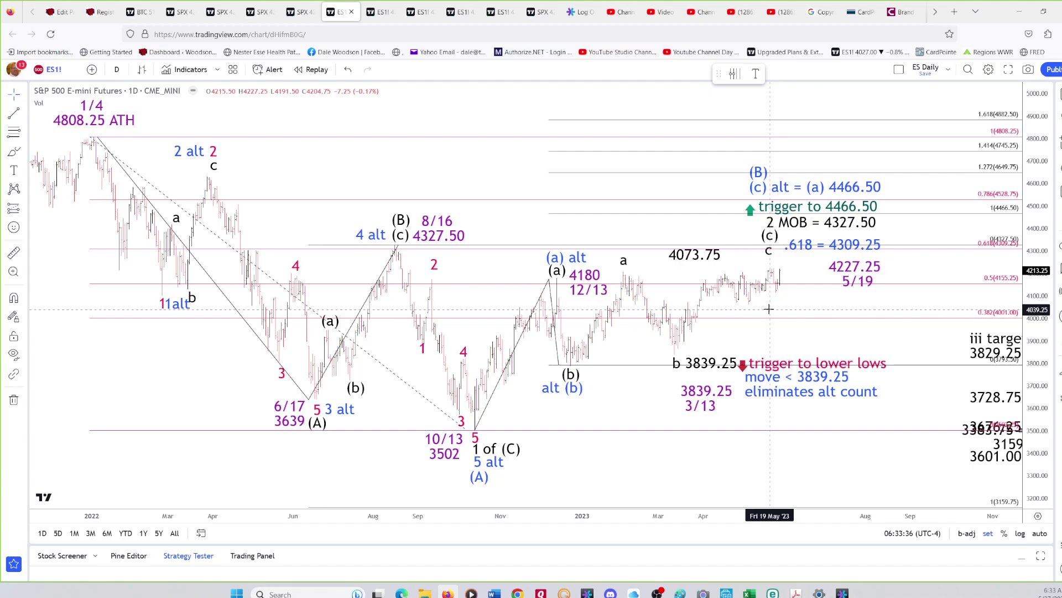
pyautogui.moveTo(867, 271); pyautogui.dragTo(832, 270)
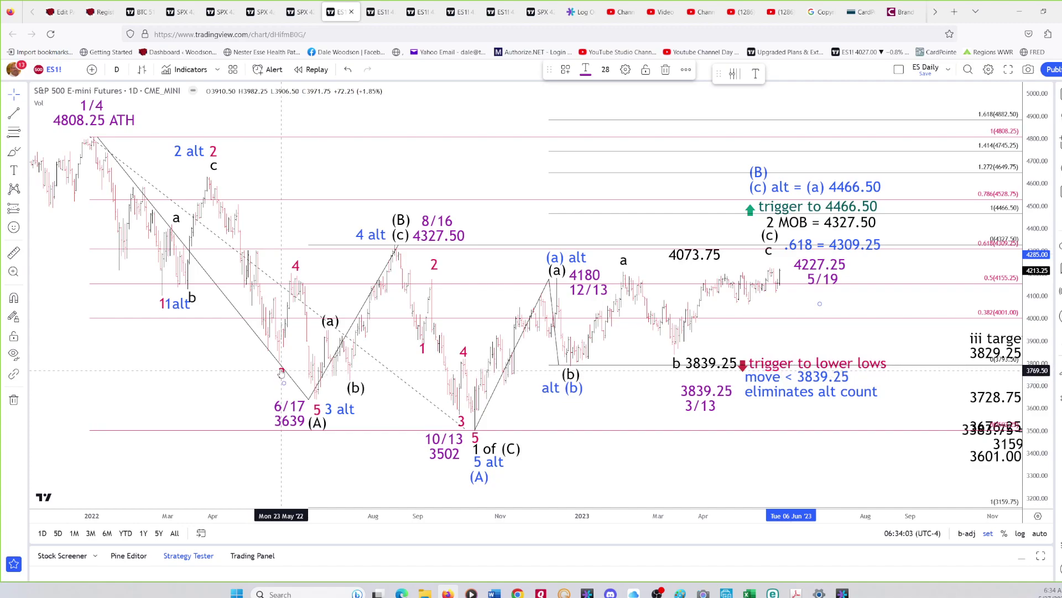
pyautogui.write('3')
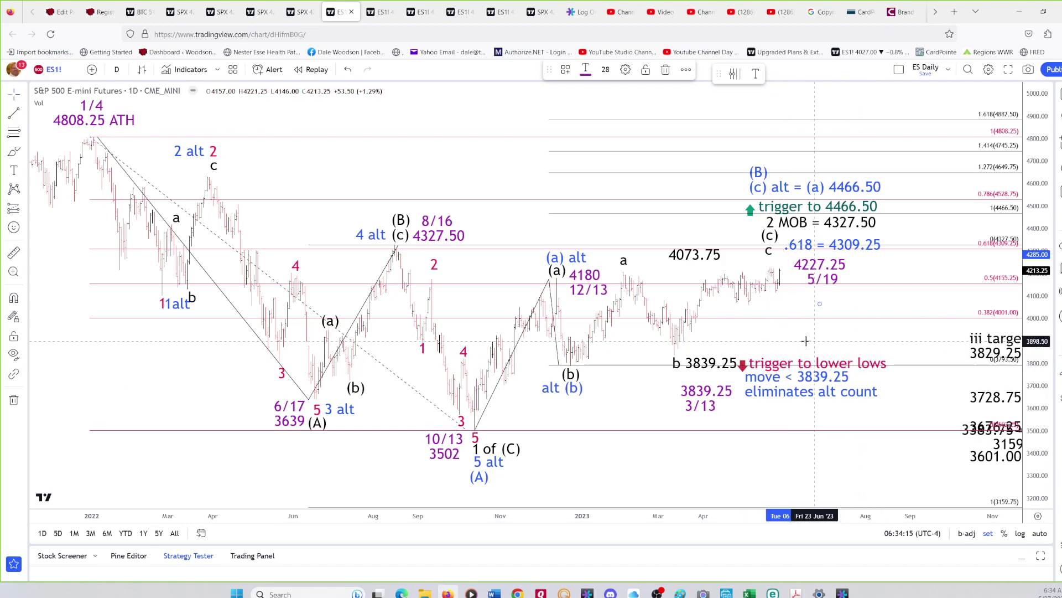
# Step: Open the S&P 500 E-mini Futures 1-hour chart, hide its watchlist and compare its wave count with the daily chart
pyautogui.moveTo(797, 339); pyautogui.dragTo(836, 338)
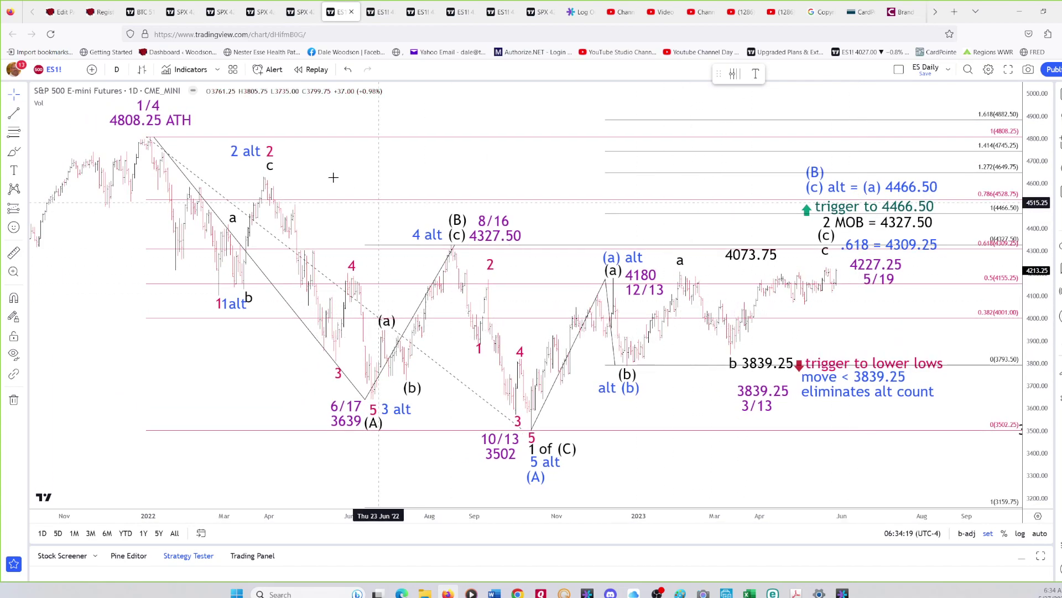
pyautogui.click(381, 14)
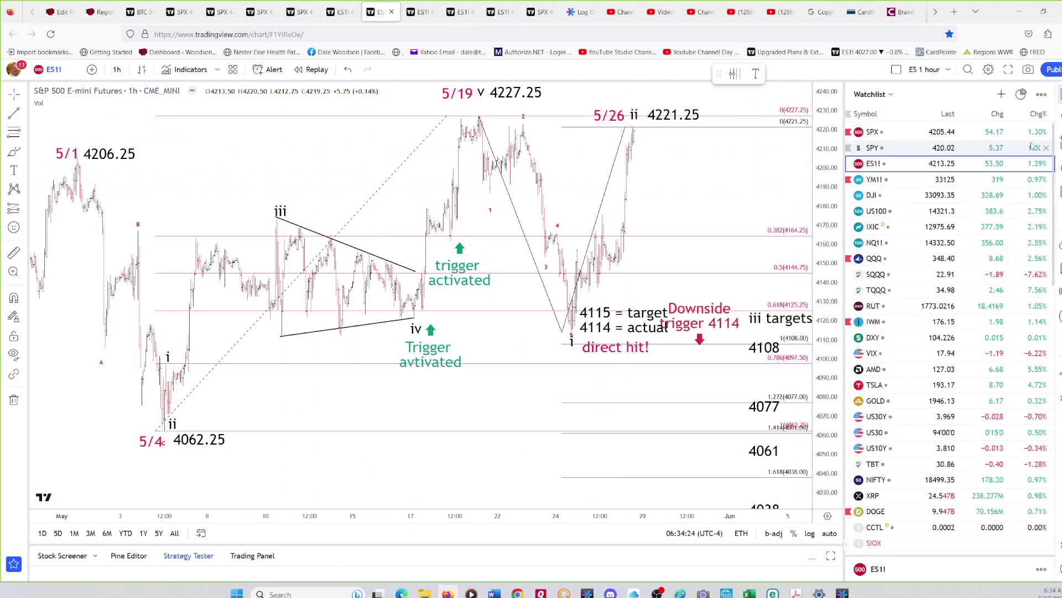
pyautogui.click(1059, 94)
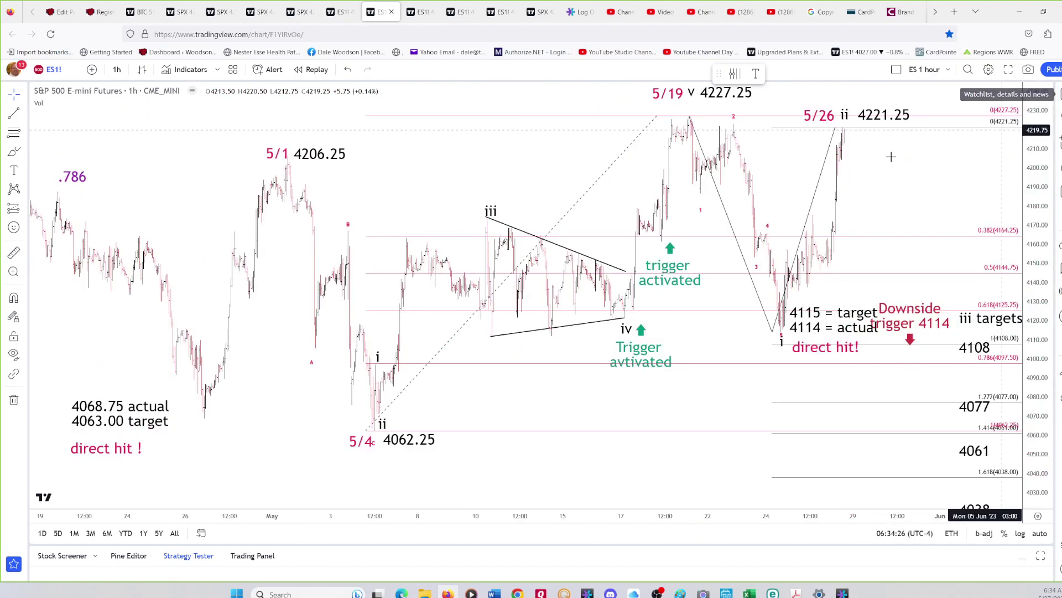
pyautogui.scroll(5, 925, 188)
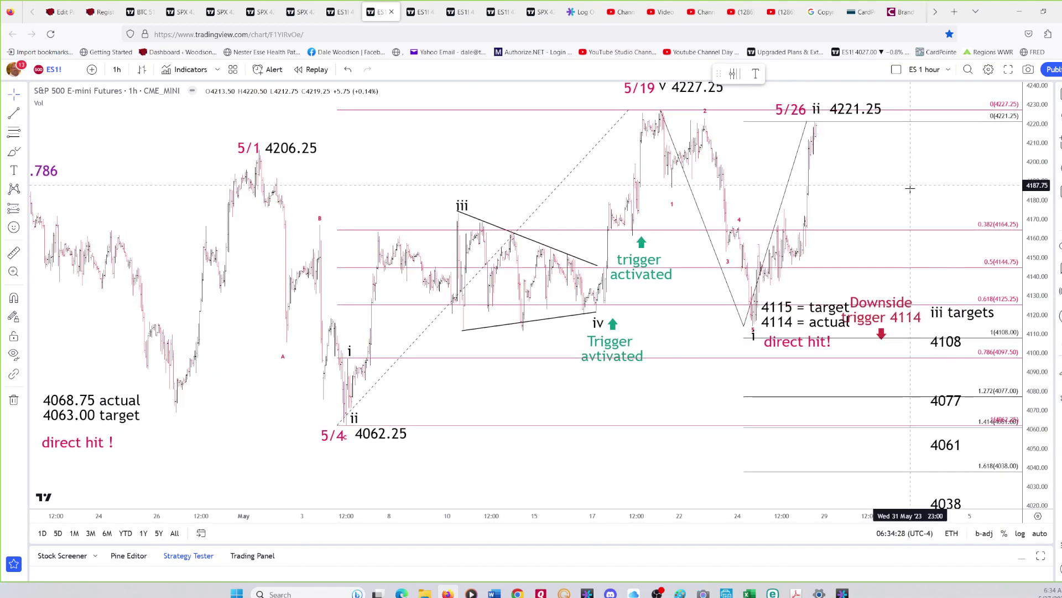
pyautogui.moveTo(891, 195); pyautogui.dragTo(898, 221)
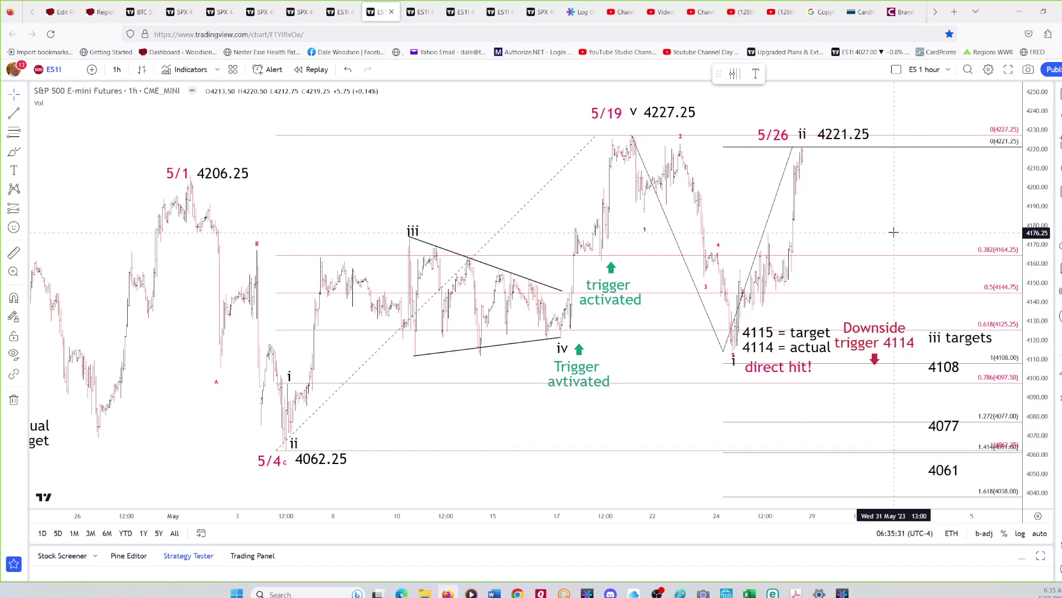
pyautogui.scroll(-2, 894, 232)
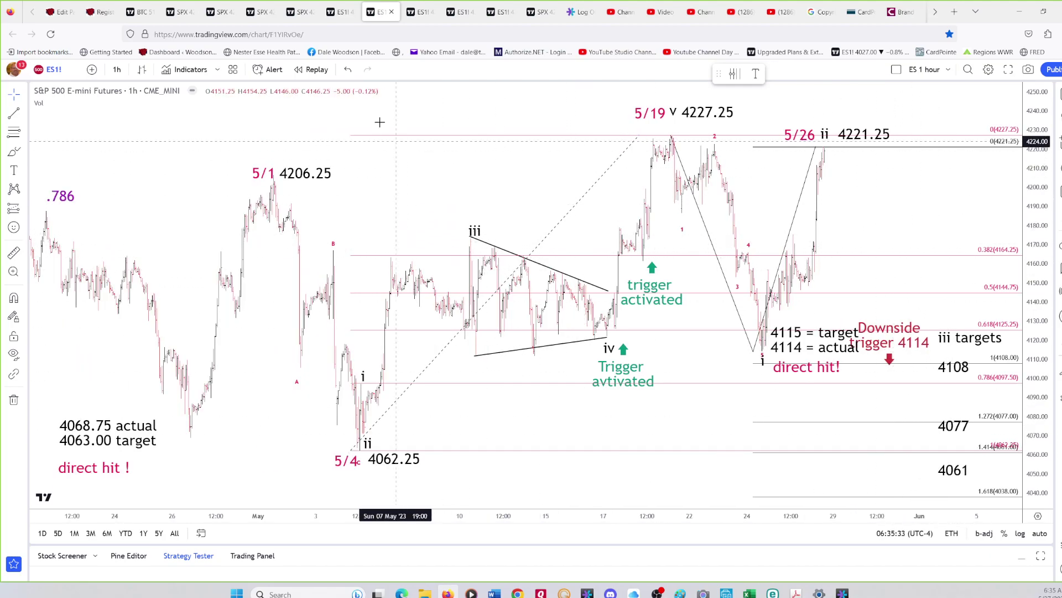
pyautogui.hotkey('ctrl', 'shift', 'Tab')
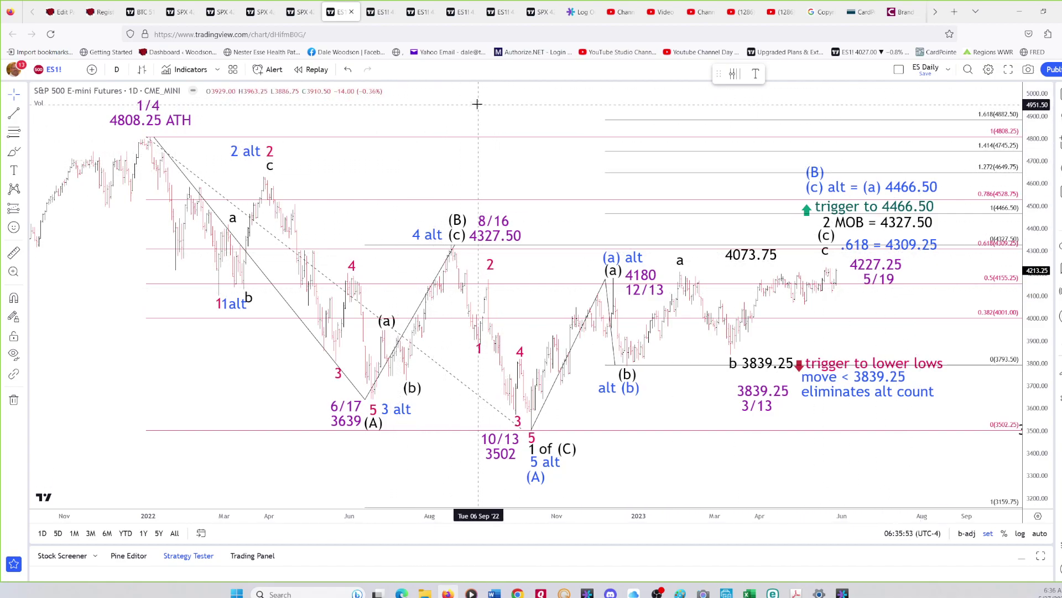
pyautogui.click(387, 12)
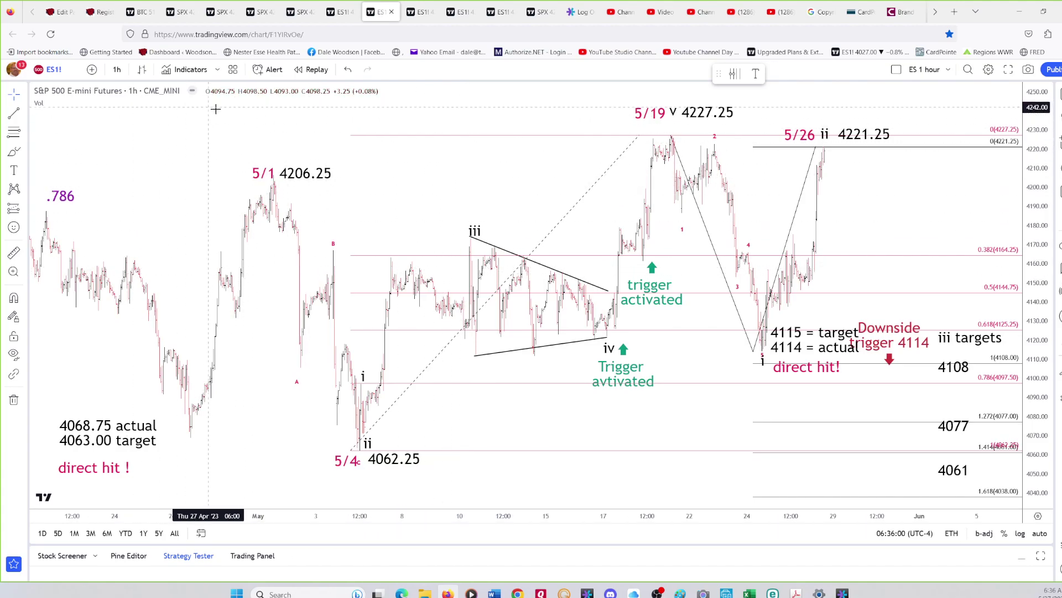
# Step: Open the E-mini 10-minute chart and move the black v target note clear of the price bars at the 4114 low
pyautogui.click(424, 12)
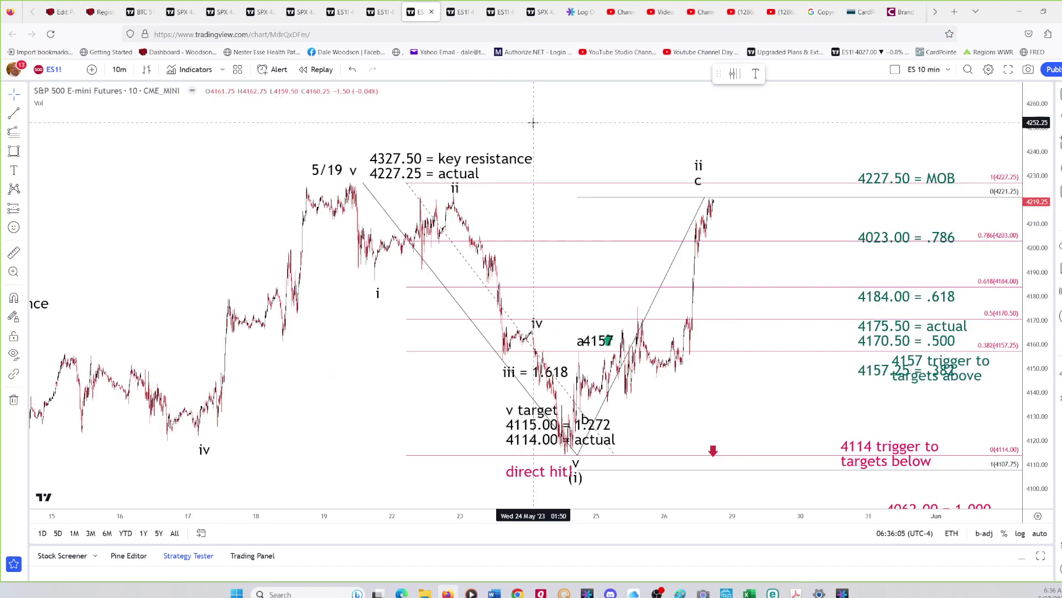
pyautogui.moveTo(624, 146); pyautogui.dragTo(580, 139)
pyautogui.scroll(3, 576, 139)
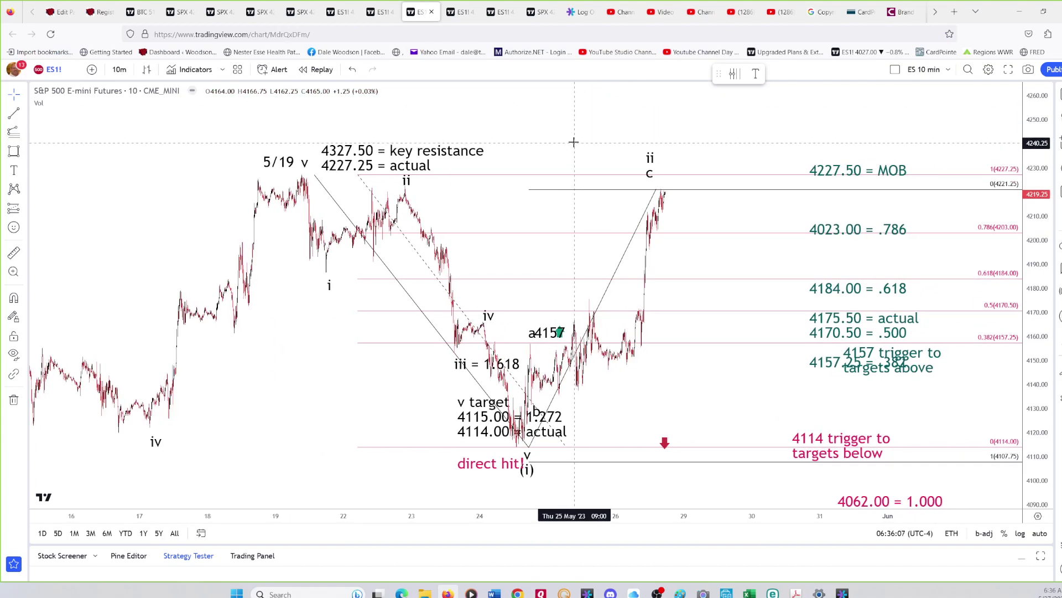
pyautogui.scroll(1, 555, 146)
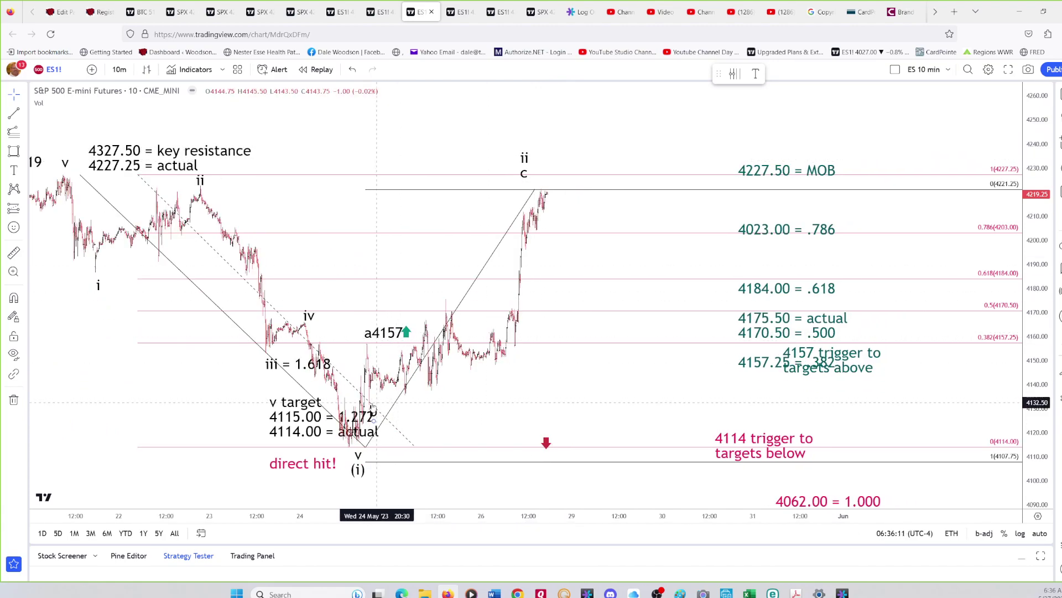
pyautogui.moveTo(289, 430); pyautogui.dragTo(221, 430)
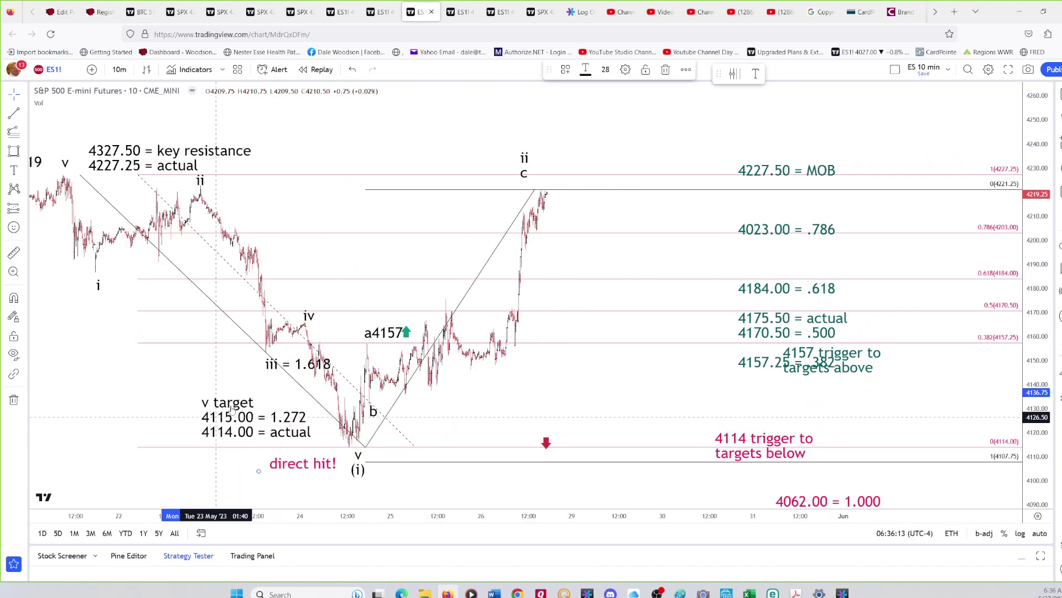
# Step: Show the 10-minute chart full screen, change the ii label to (ii) above c, and centre the label over the 26 May high
pyautogui.click(1010, 72)
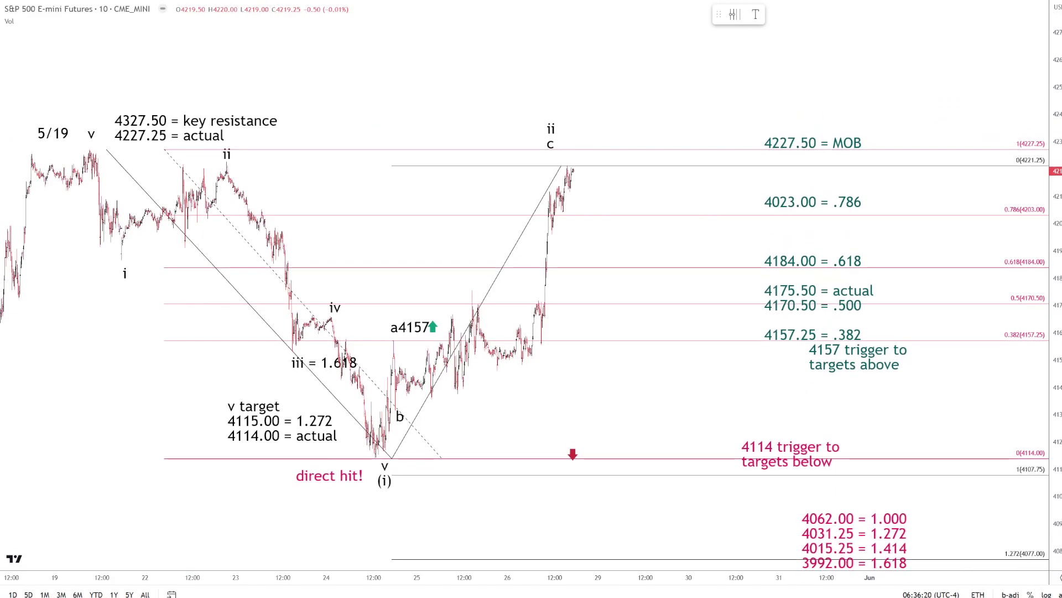
pyautogui.moveTo(631, 412); pyautogui.dragTo(715, 335)
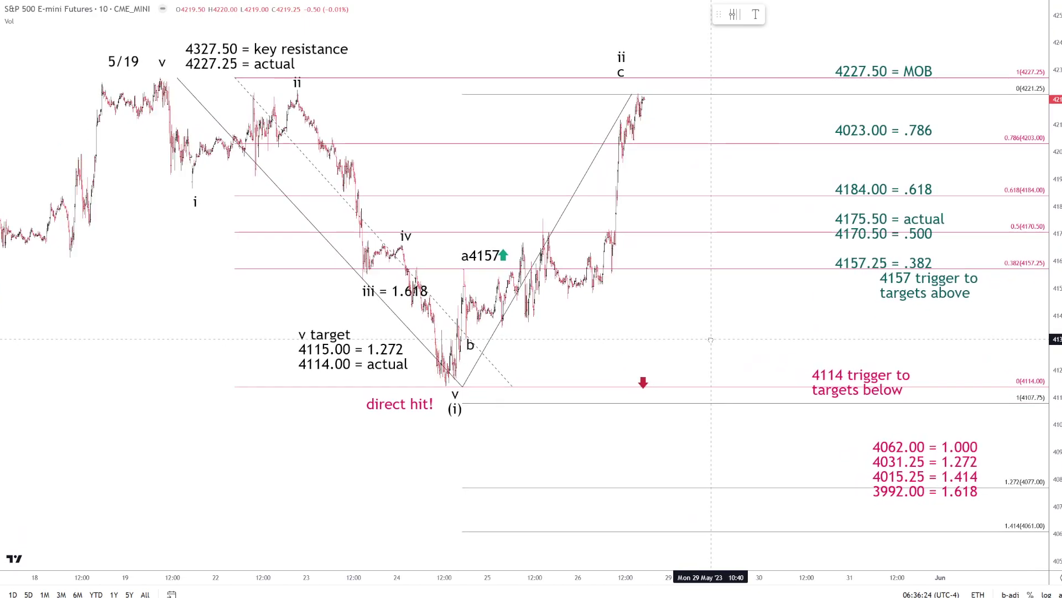
pyautogui.moveTo(1056, 415); pyautogui.dragTo(1056, 367)
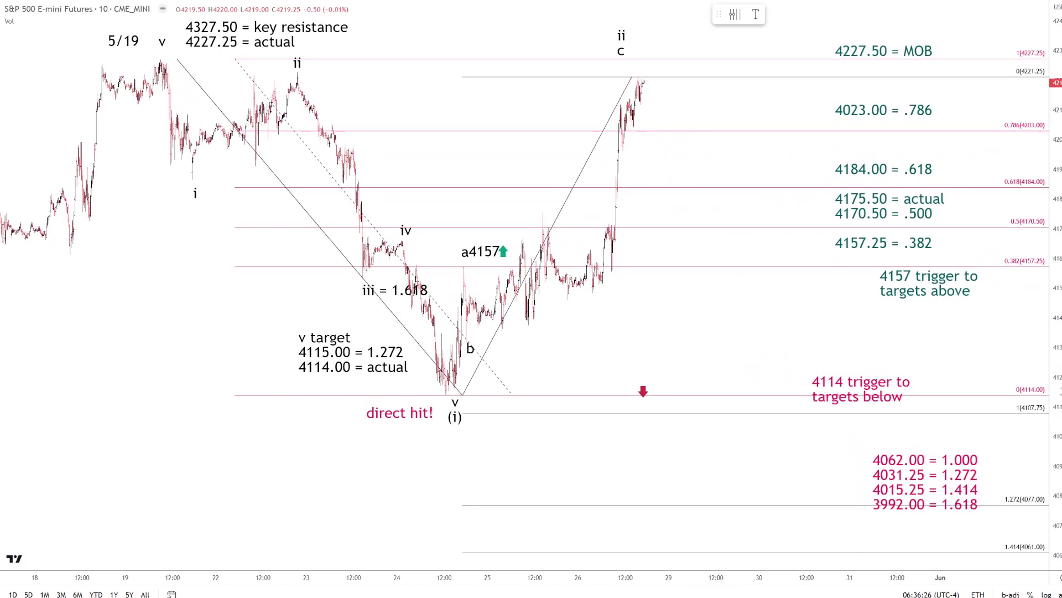
pyautogui.moveTo(970, 350); pyautogui.dragTo(969, 400)
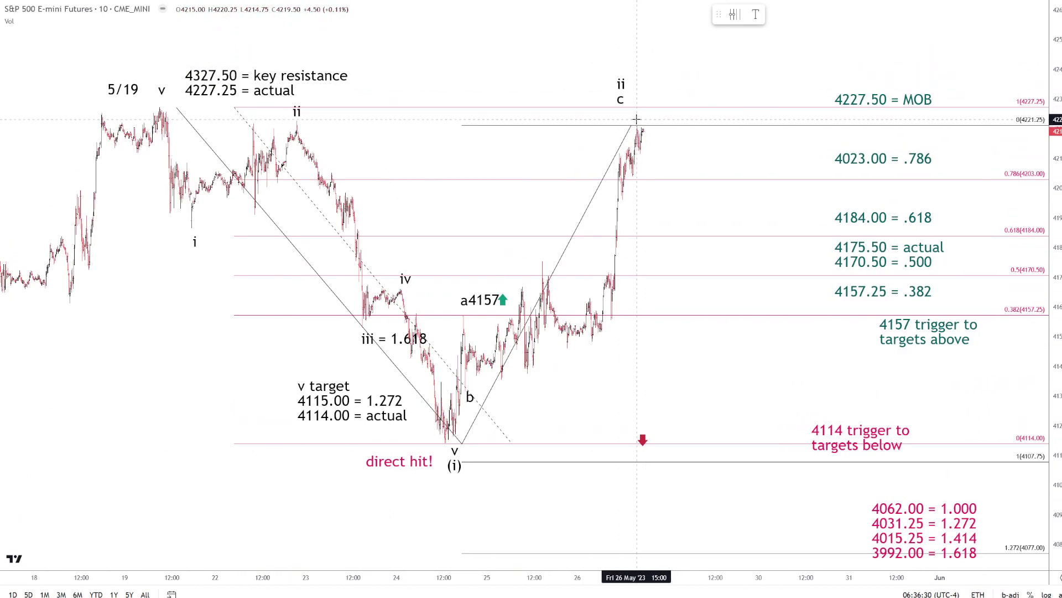
pyautogui.rightClick(623, 84)
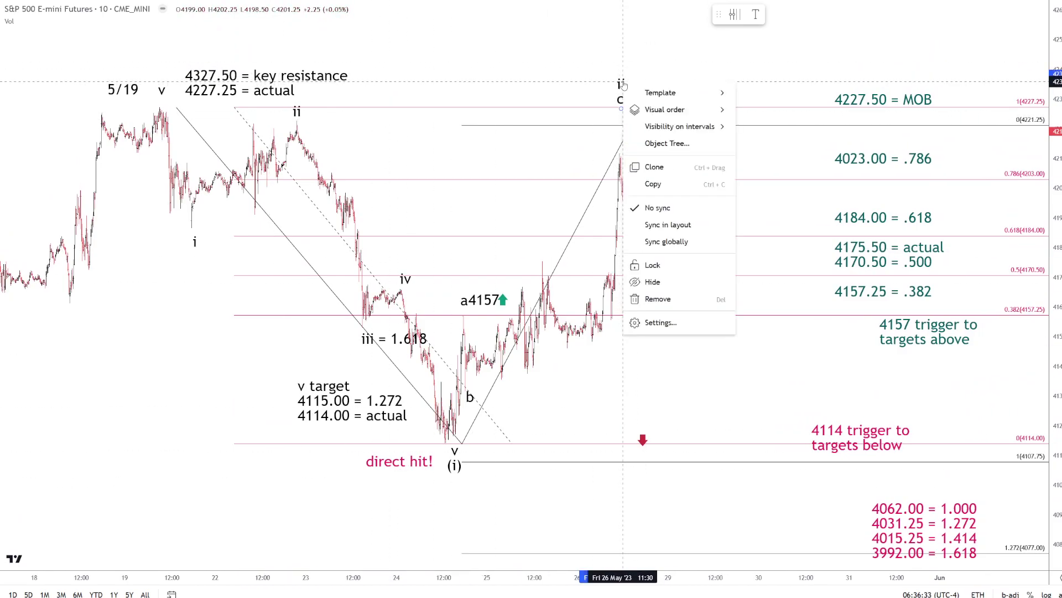
pyautogui.click(661, 323)
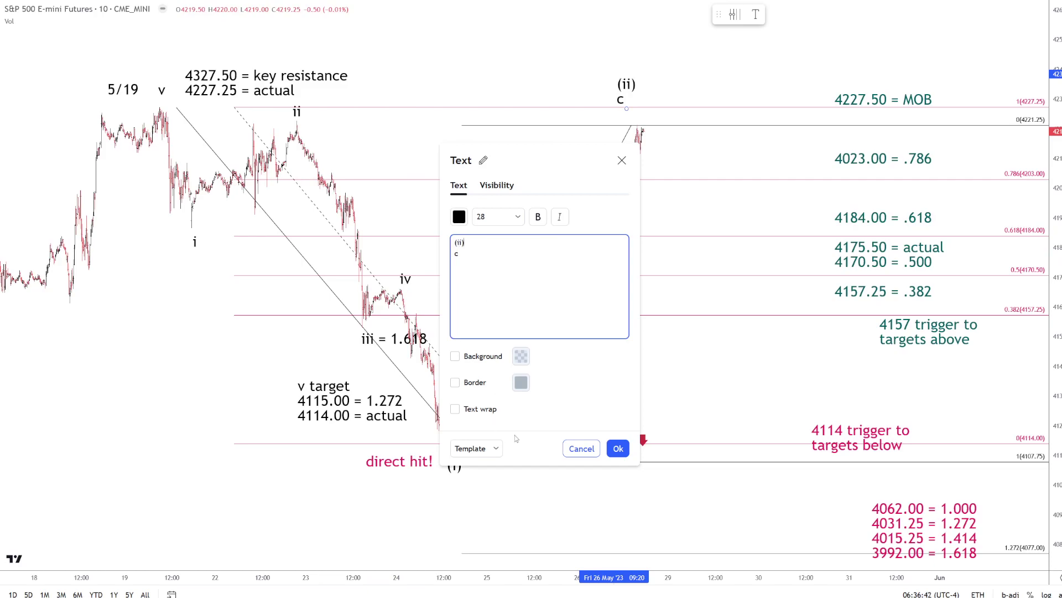
pyautogui.click(618, 449)
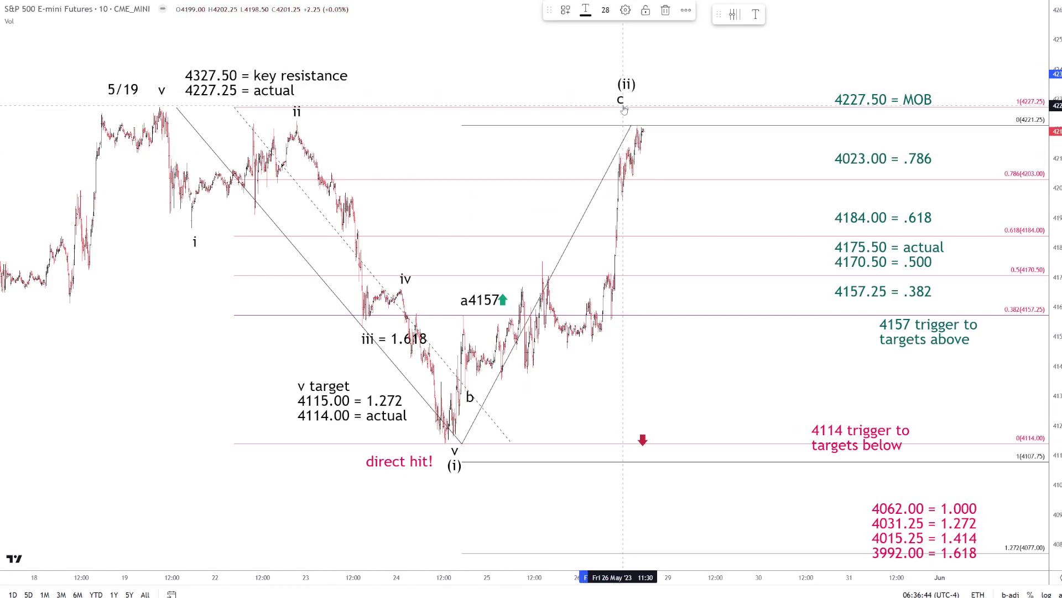
pyautogui.moveTo(629, 103); pyautogui.dragTo(646, 103)
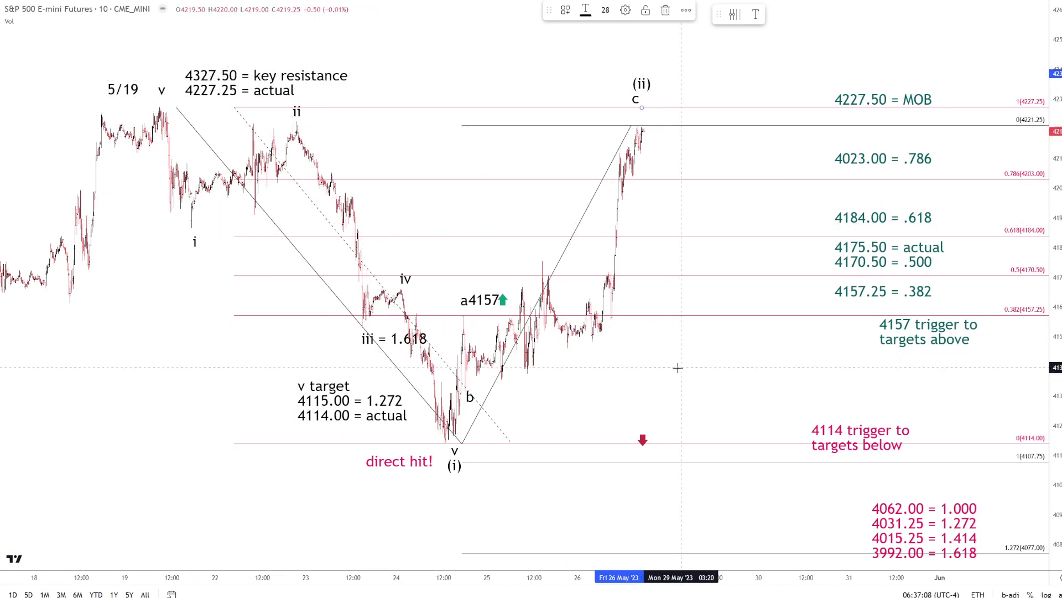
# Step: Place the 4114 trigger note beside the red down arrow and group the v target and direct hit! notes near the wave (i) low
pyautogui.moveTo(803, 447); pyautogui.dragTo(641, 452)
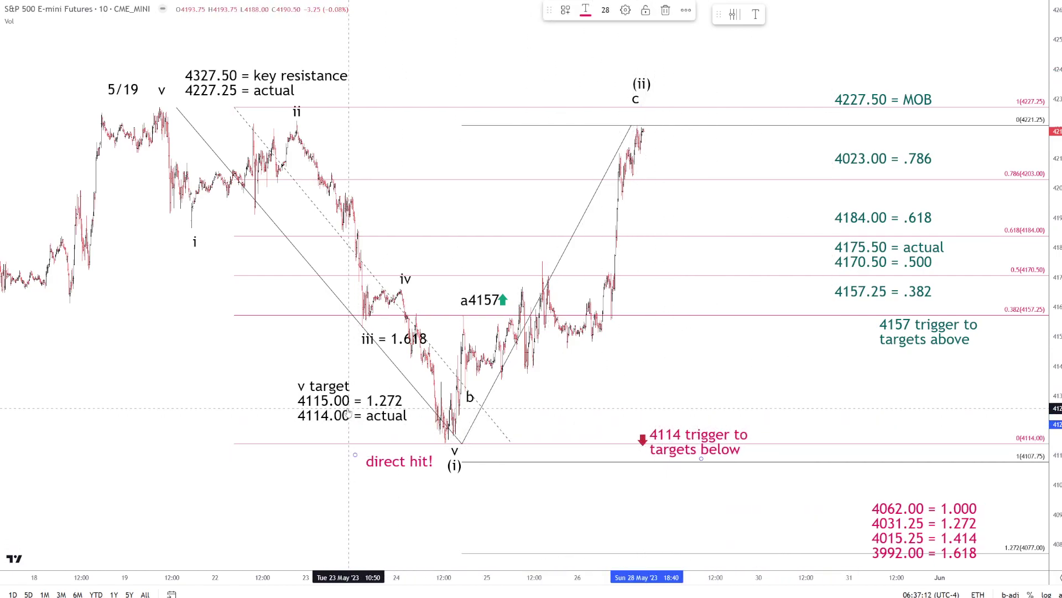
pyautogui.moveTo(369, 424)
pyautogui.mouseDown()
pyautogui.moveTo(389, 443)
pyautogui.moveTo(383, 470)
pyautogui.moveTo(407, 471)
pyautogui.moveTo(334, 459)
pyautogui.mouseUp()
pyautogui.click(400, 471)
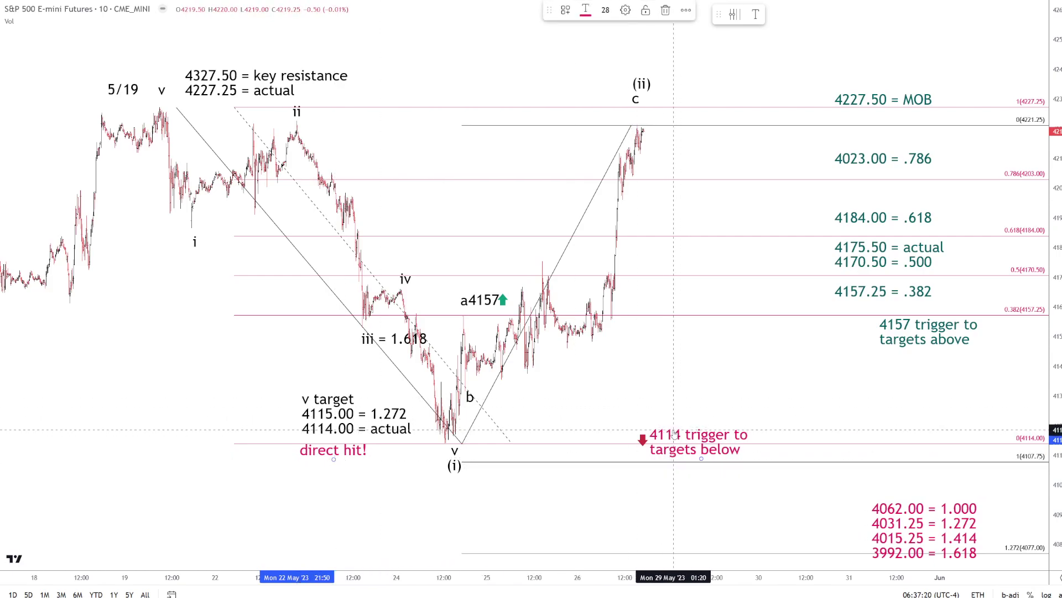
# Step: Shift the pink downside target list up and closer to the price bars, and place the 4157 trigger note just above the .382 line
pyautogui.moveTo(846, 508); pyautogui.dragTo(841, 495)
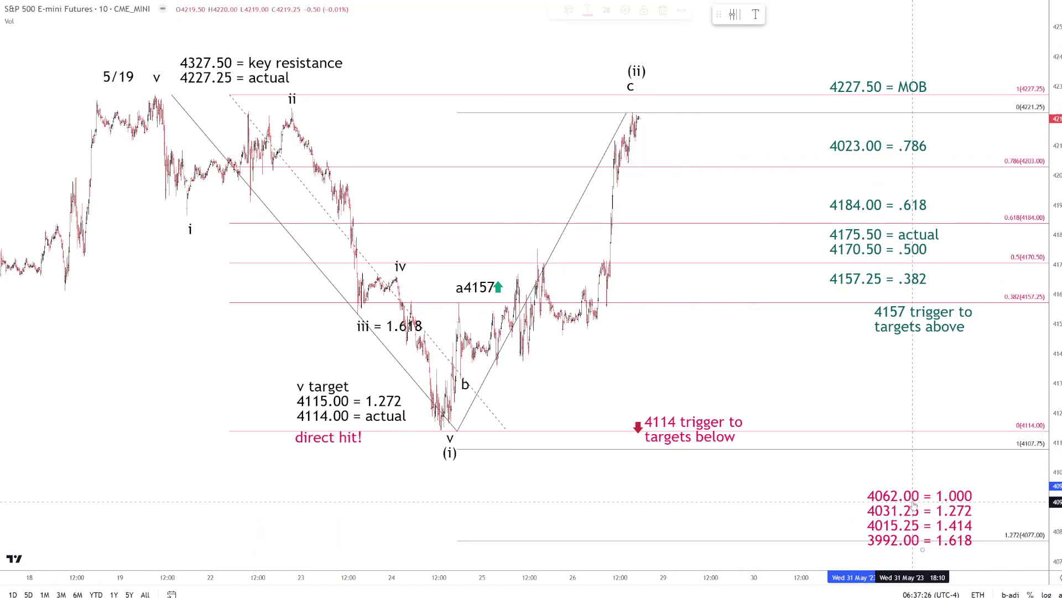
pyautogui.moveTo(910, 503); pyautogui.dragTo(875, 493)
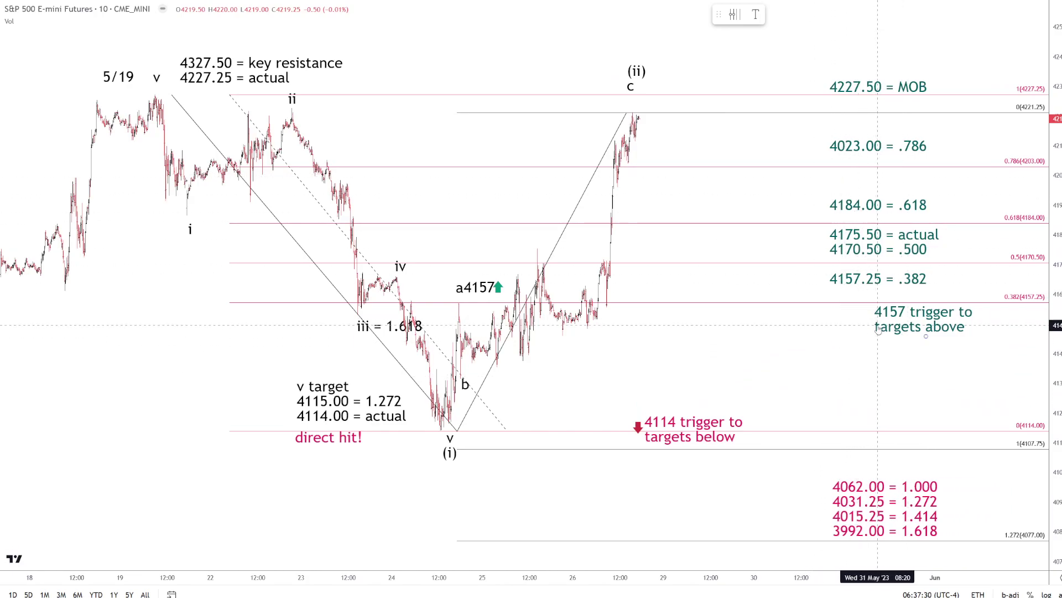
pyautogui.moveTo(926, 321)
pyautogui.mouseDown()
pyautogui.moveTo(719, 322)
pyautogui.moveTo(708, 293)
pyautogui.mouseUp()
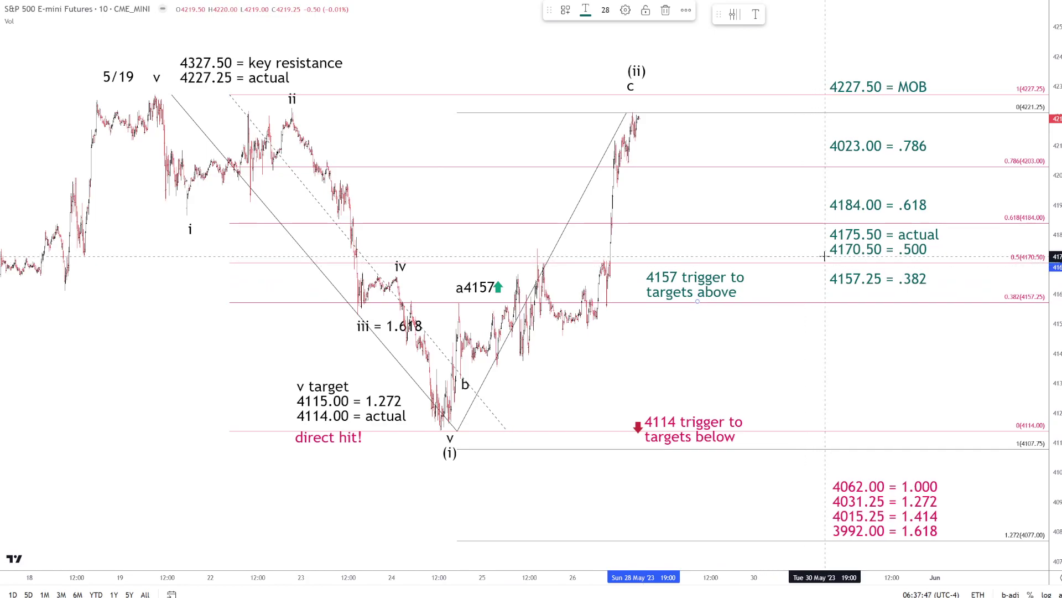
pyautogui.rightClick(910, 236)
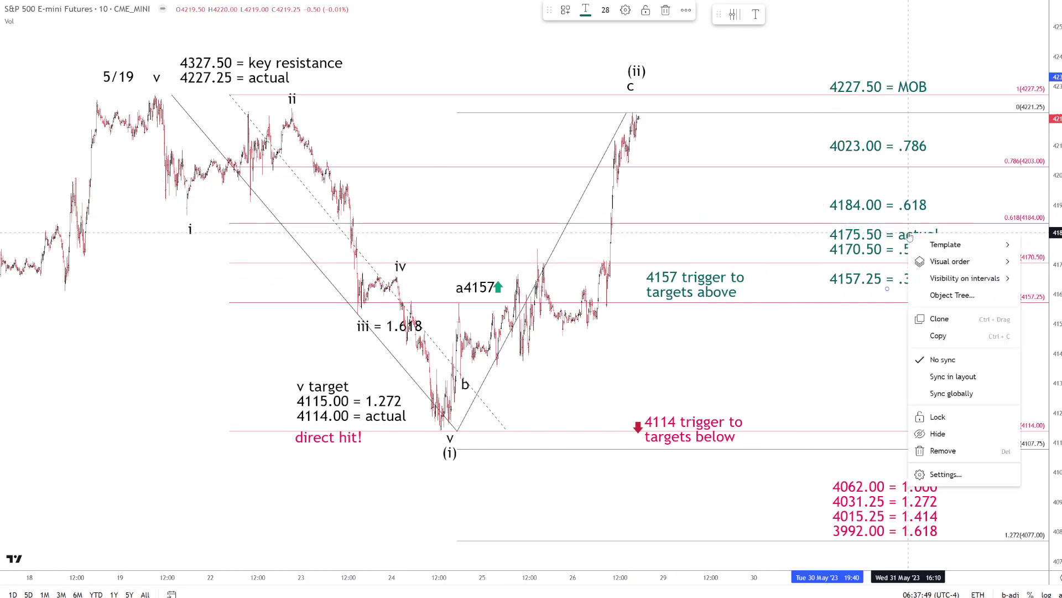
pyautogui.click(943, 450)
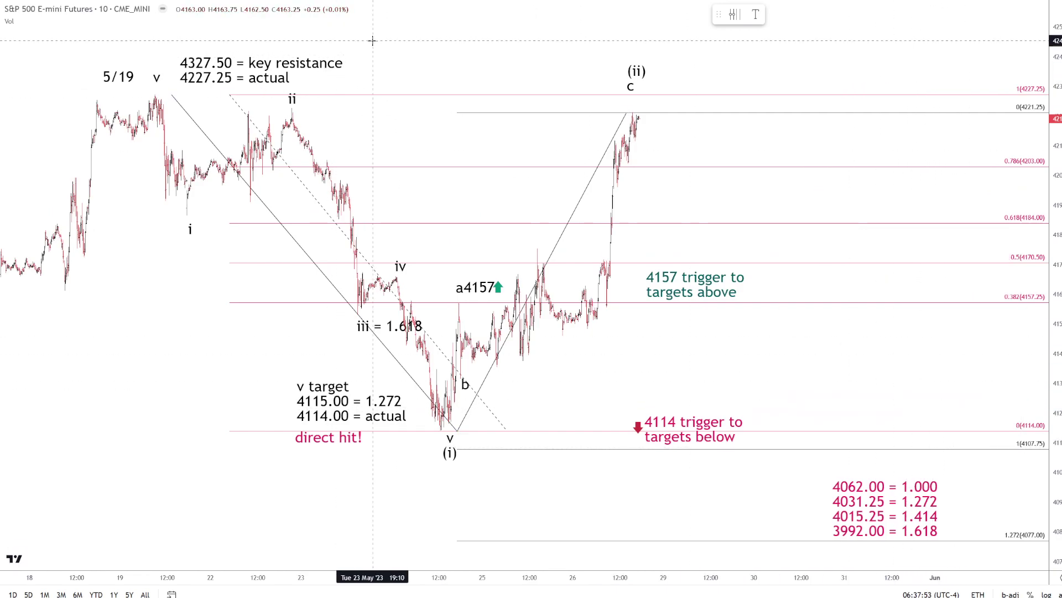
pyautogui.press('Escape')
pyautogui.click(353, 72)
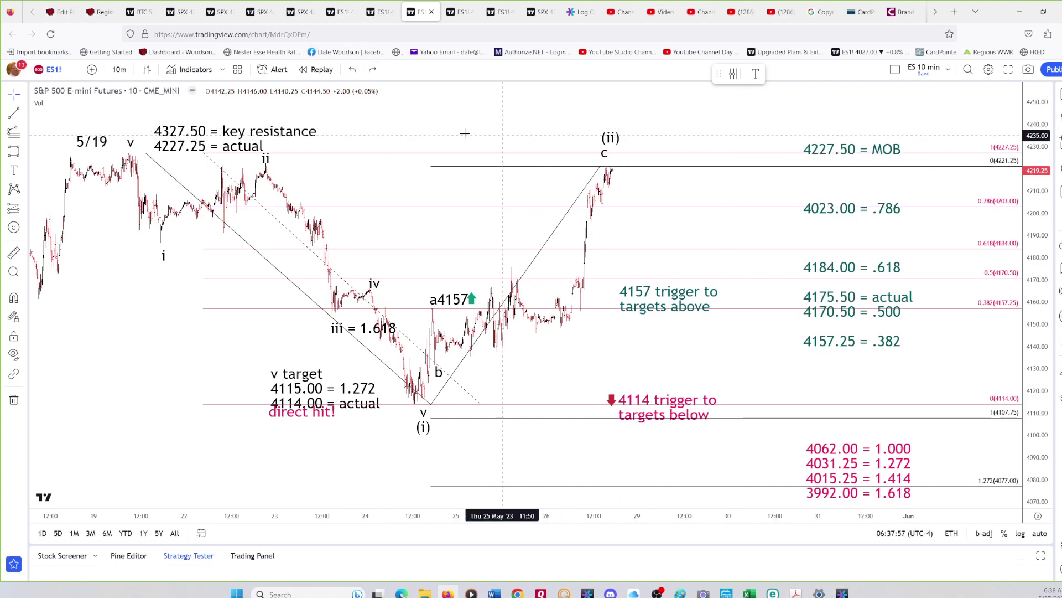
pyautogui.click(1008, 69)
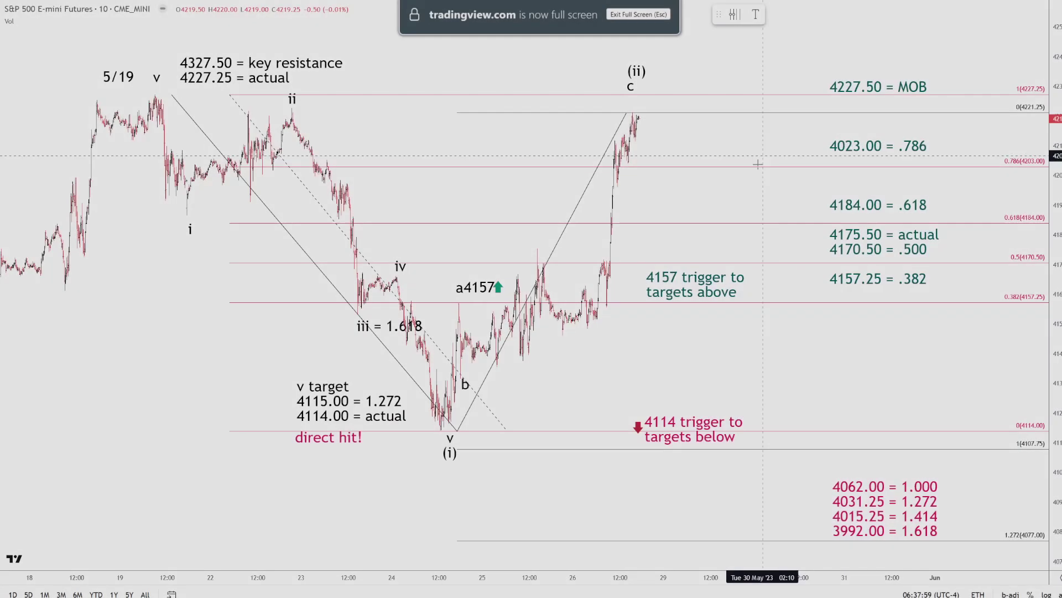
# Step: Delete the "4175.50 = actual" line from the green upside target text and leave the full-screen view
pyautogui.rightClick(899, 209)
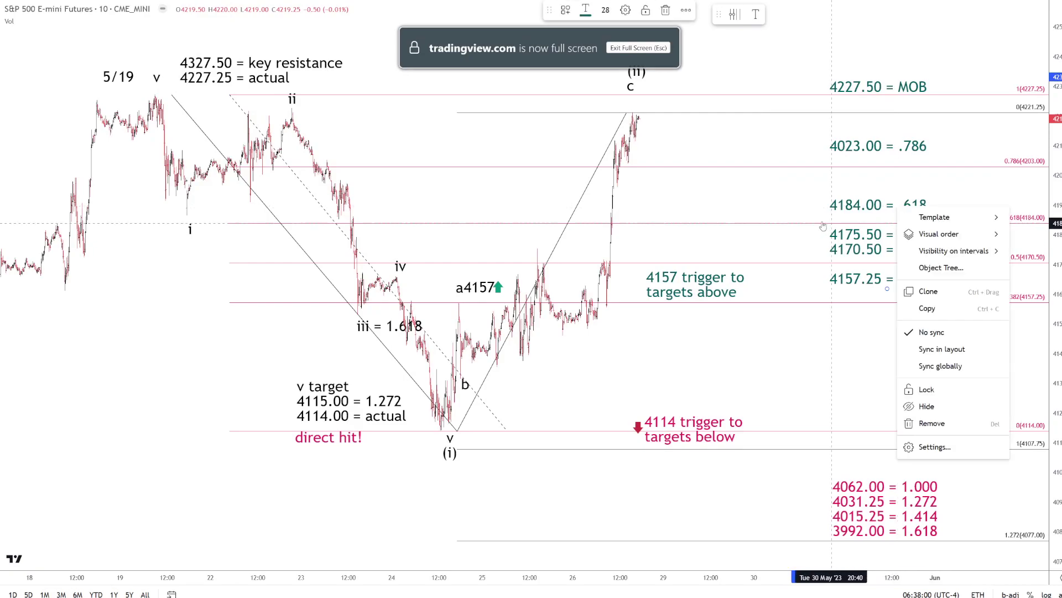
pyautogui.click(936, 450)
pyautogui.click(527, 299)
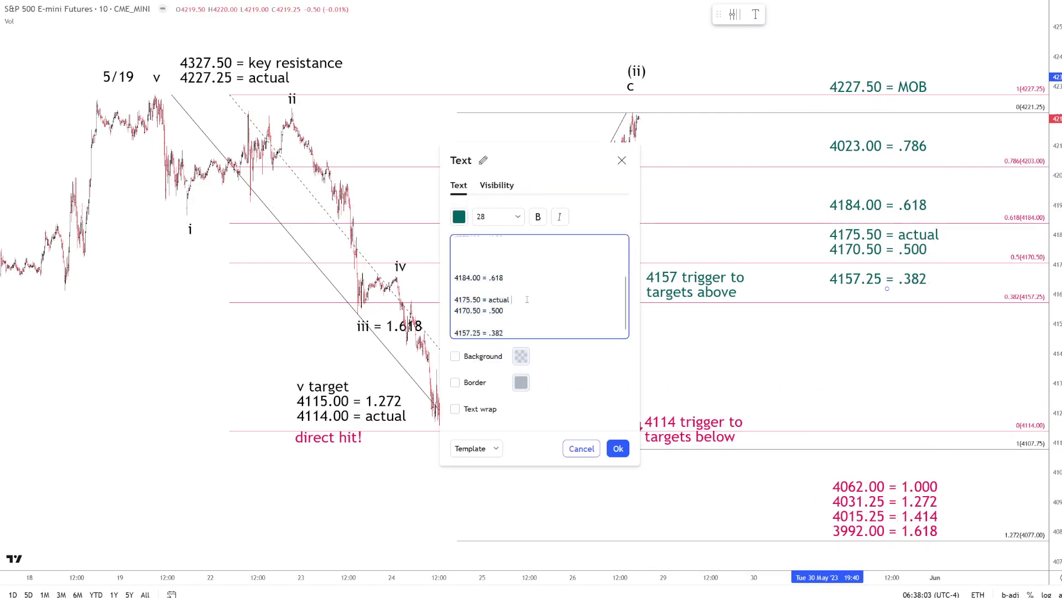
pyautogui.press('BackSpace')
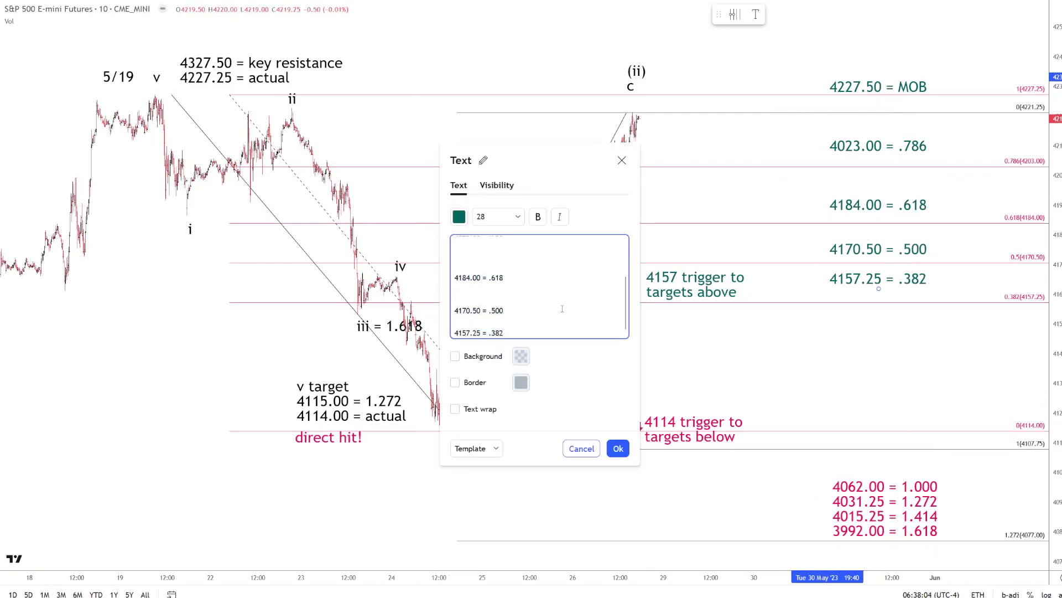
pyautogui.click(618, 448)
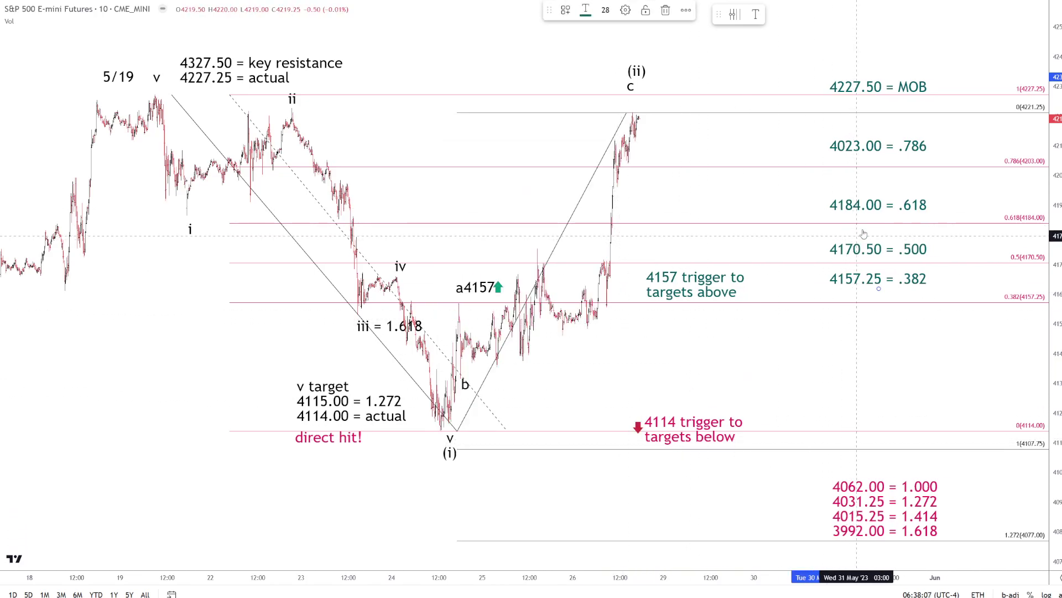
pyautogui.click(779, 81)
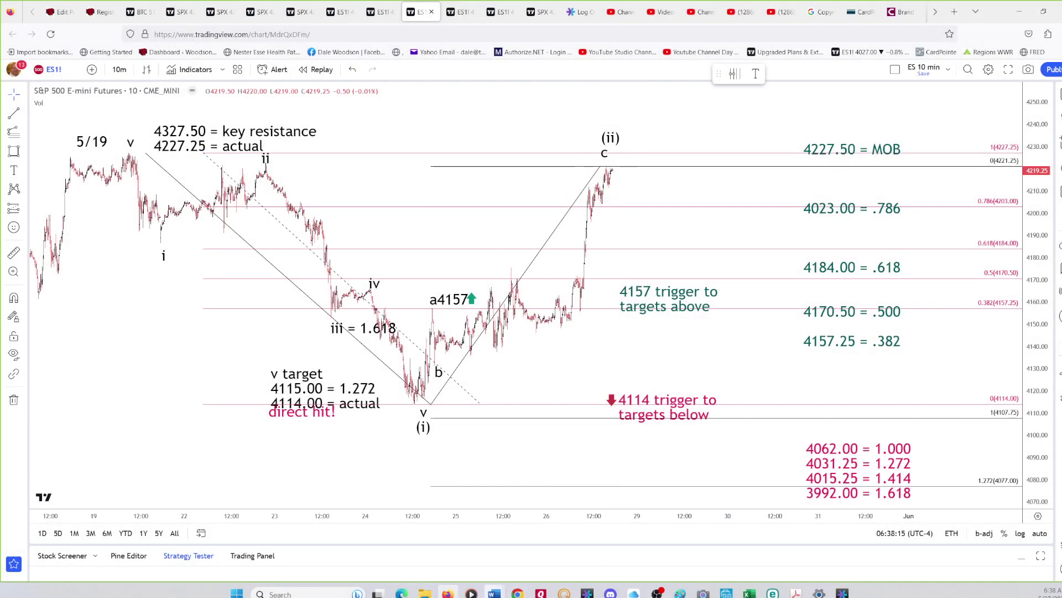
# Step: Show the discord address document in Word, and return to the E-mini 10-minute chart
pyautogui.moveTo(494, 593)
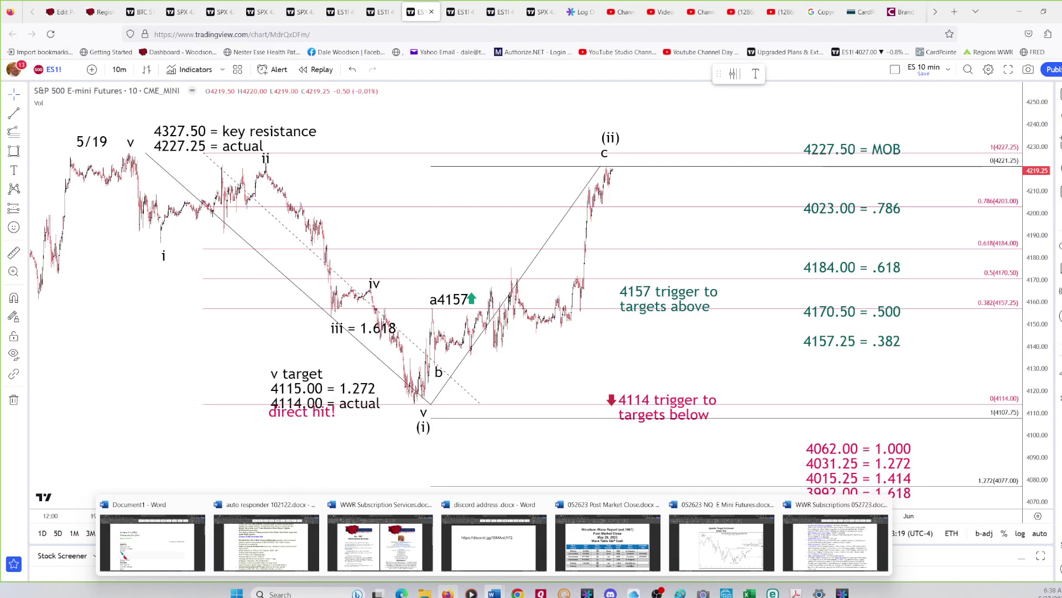
pyautogui.click(510, 551)
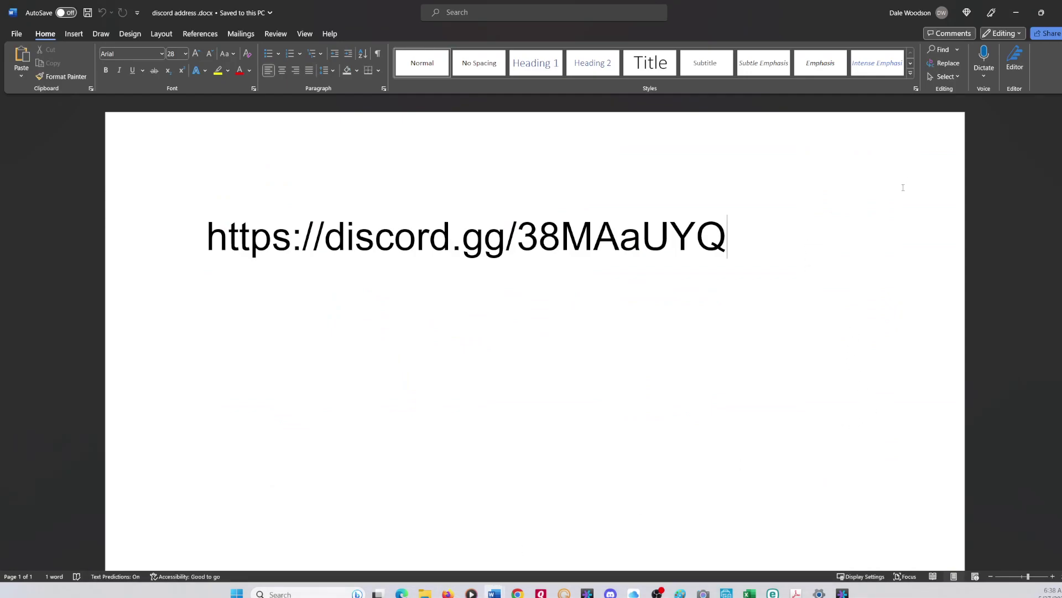
pyautogui.click(1016, 14)
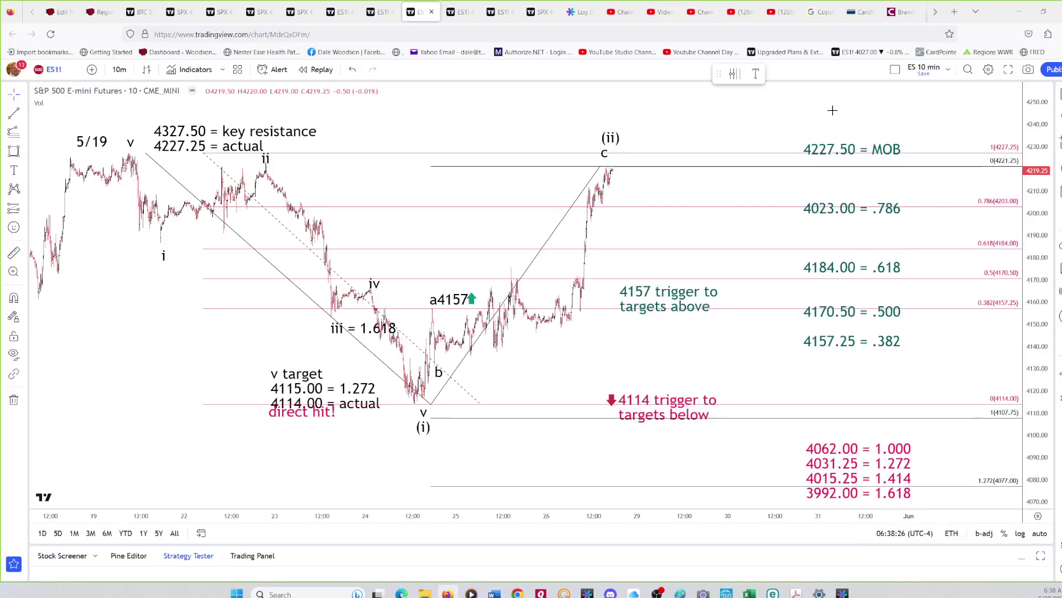
# Step: Show the WWR Subscriptions 052723 document in Word, highlight the Video On Demand educational topics, and return to the chart
pyautogui.moveTo(494, 593)
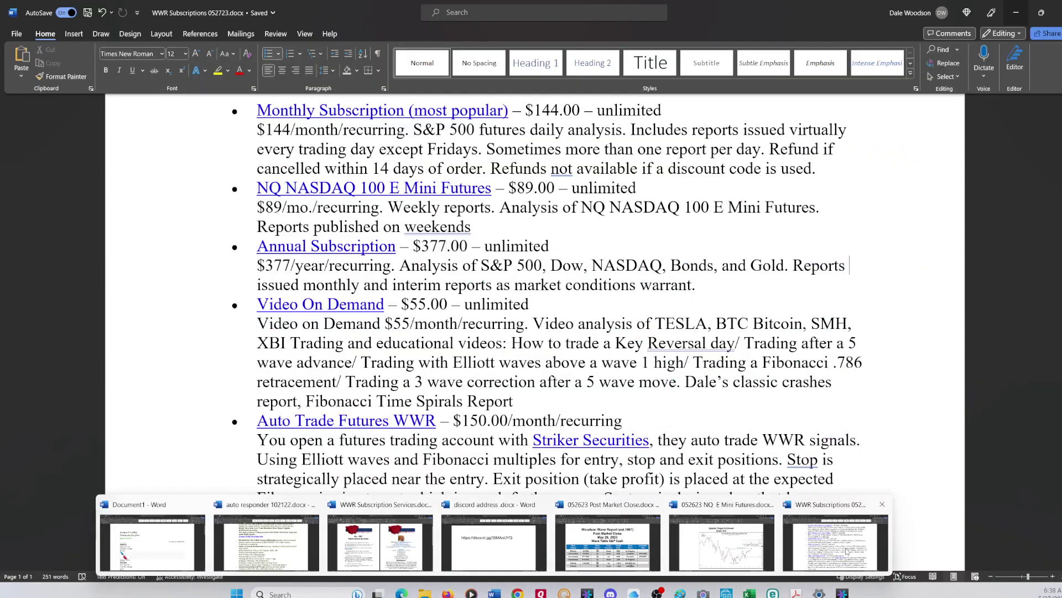
pyautogui.click(886, 531)
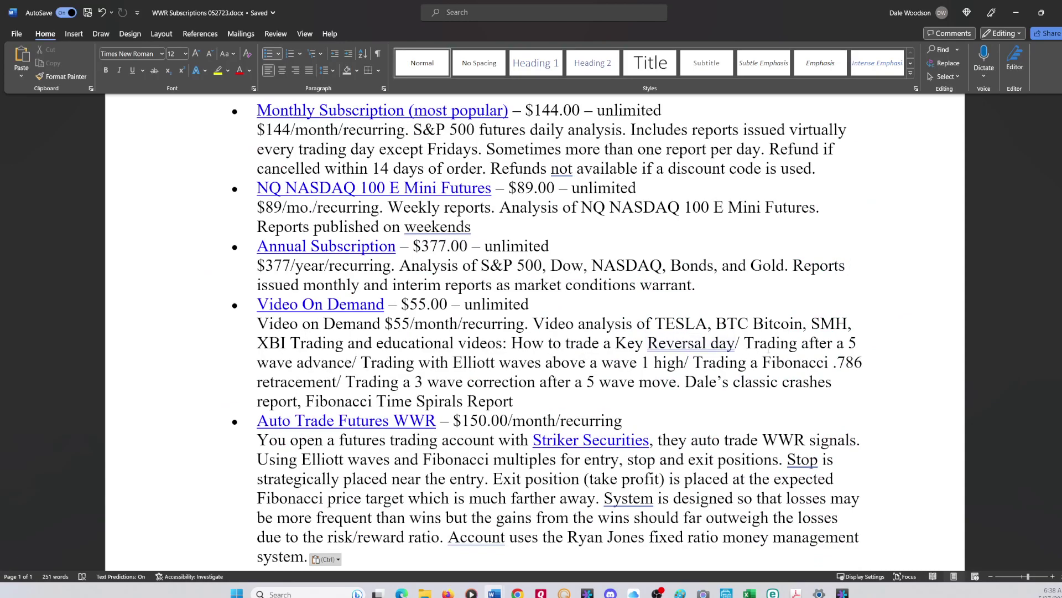
pyautogui.moveTo(512, 343); pyautogui.dragTo(588, 402)
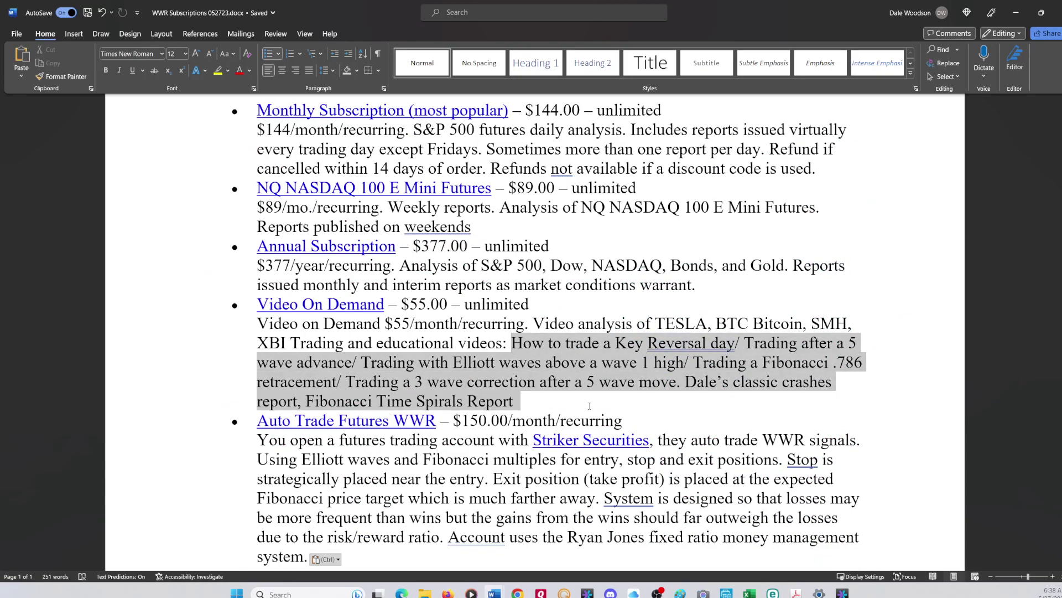
pyautogui.click(913, 413)
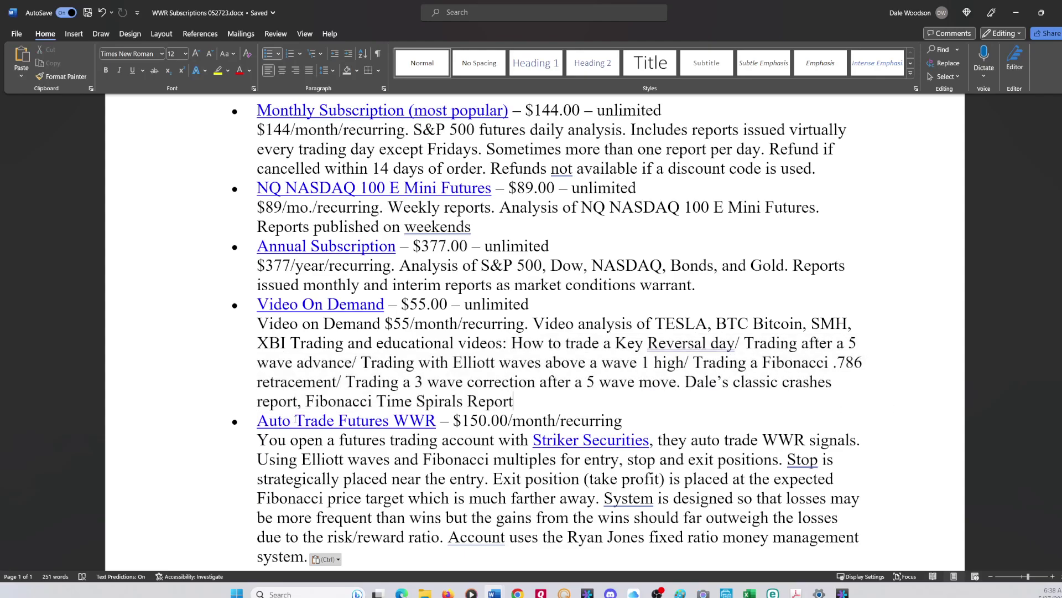
pyautogui.click(1017, 15)
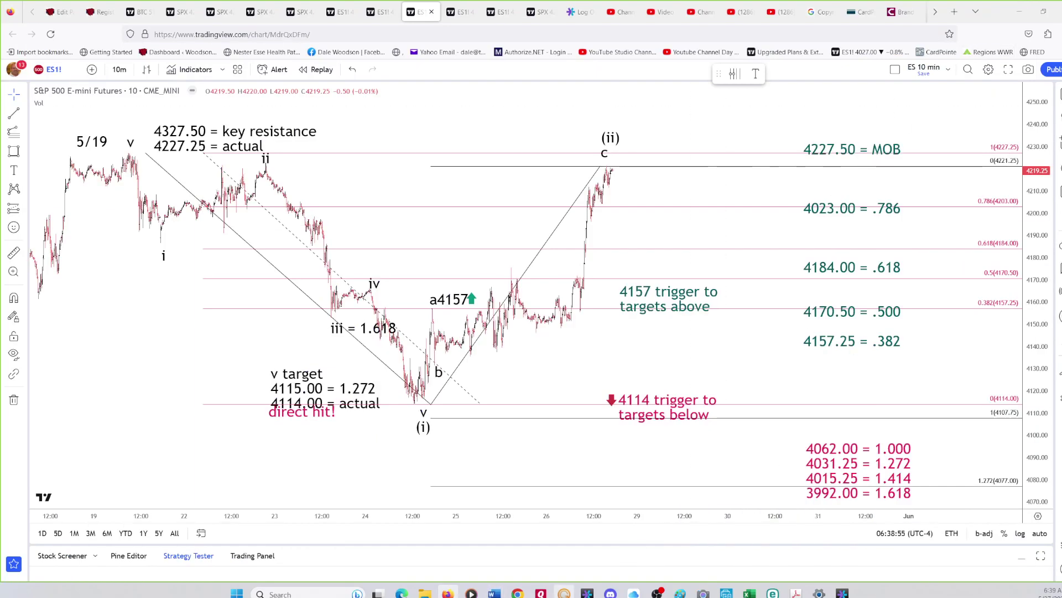
# Step: Open the 052623 Post Market Close report in Word and review it from the wave table to the Higher Fibonacci Targets Achieved chart
pyautogui.moveTo(494, 592)
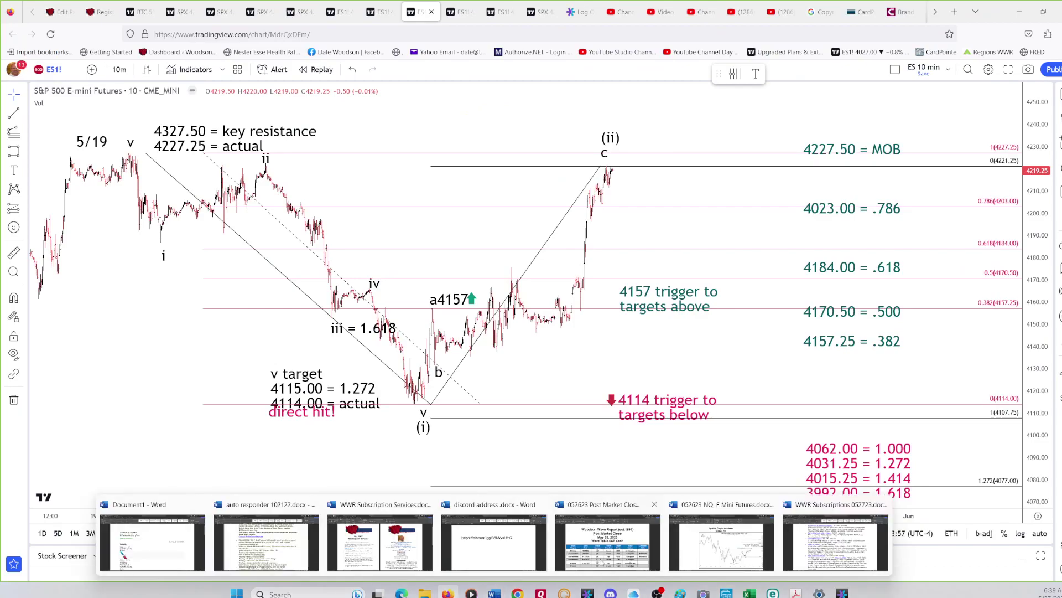
pyautogui.click(608, 539)
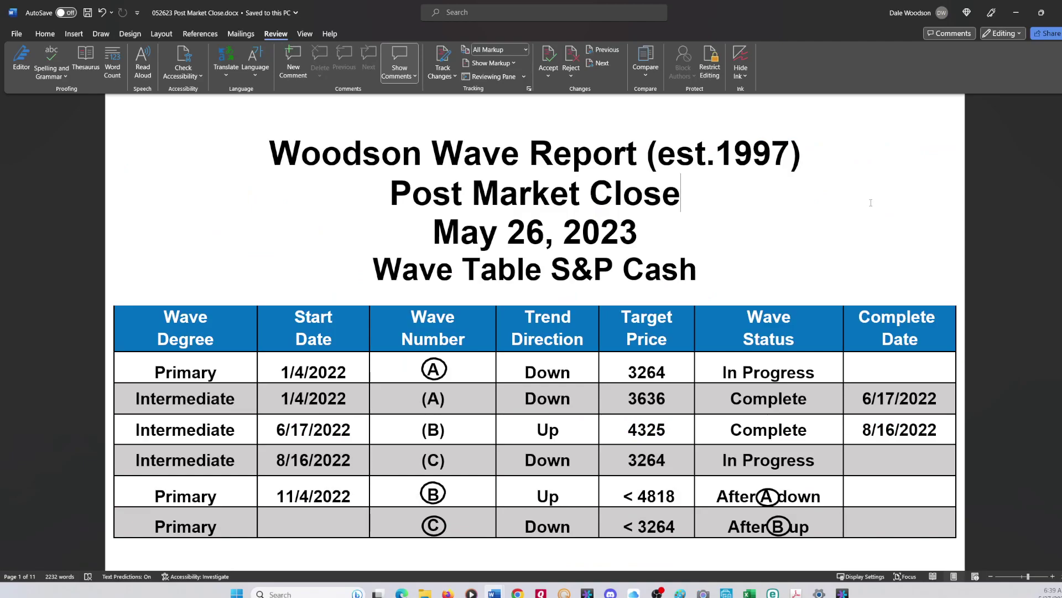
pyautogui.scroll(-4, 868, 196)
pyautogui.scroll(-5, 870, 203)
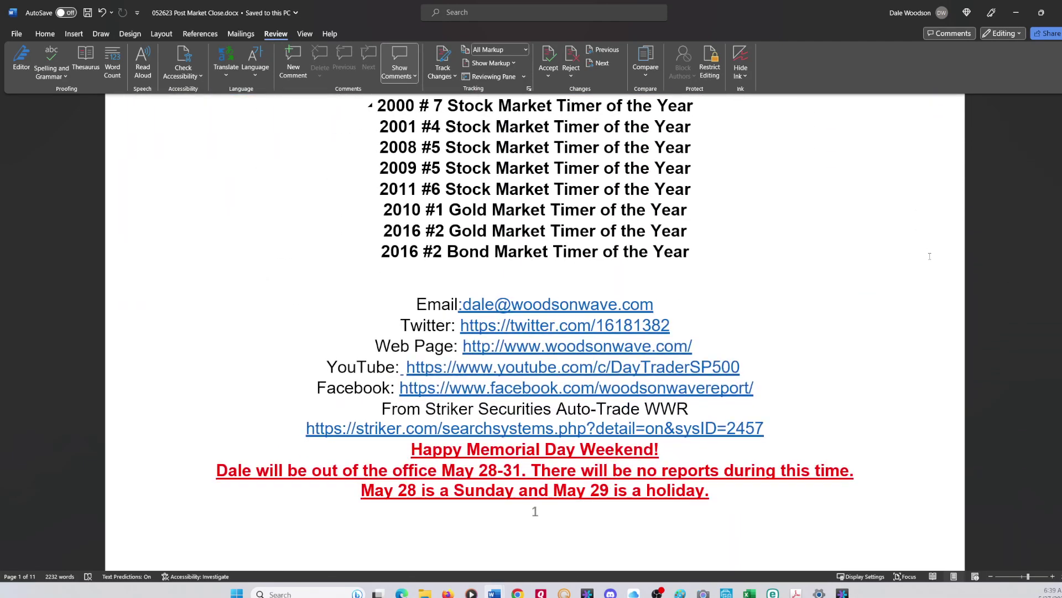
pyautogui.scroll(-2, 890, 301)
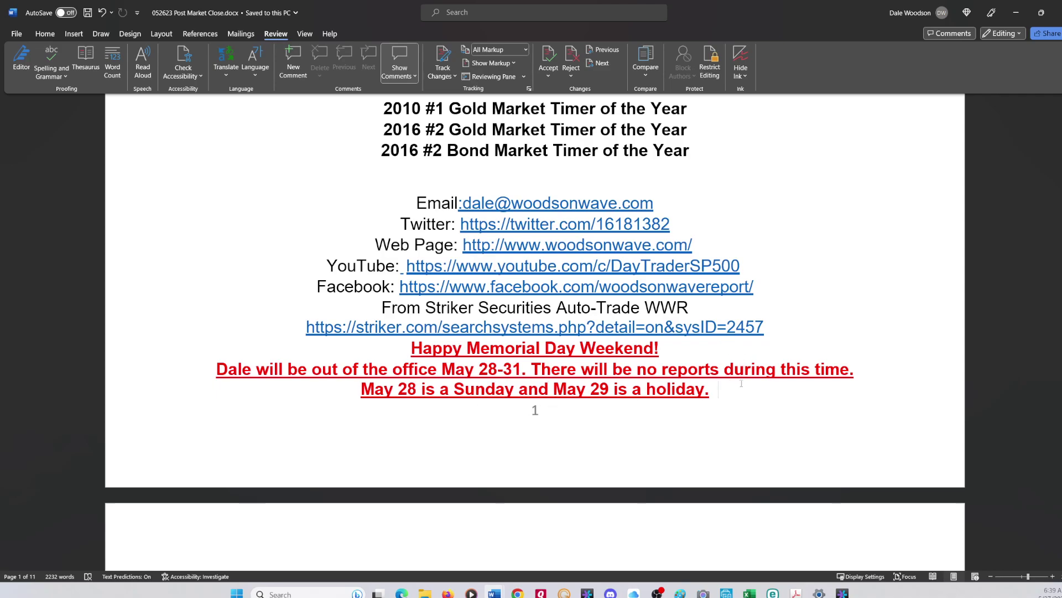
pyautogui.scroll(-3, 766, 420)
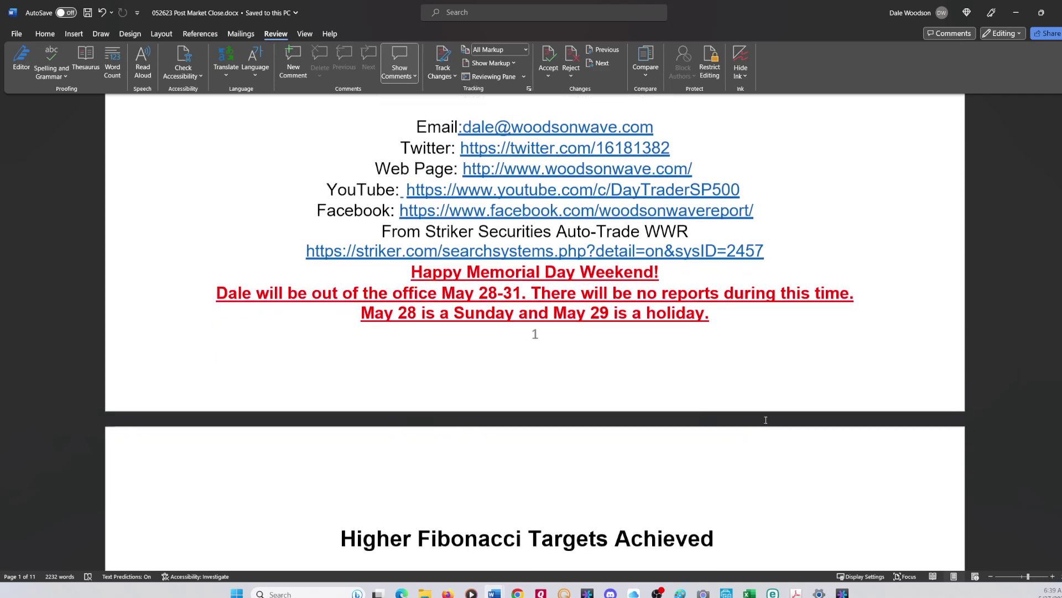
pyautogui.scroll(-7, 766, 420)
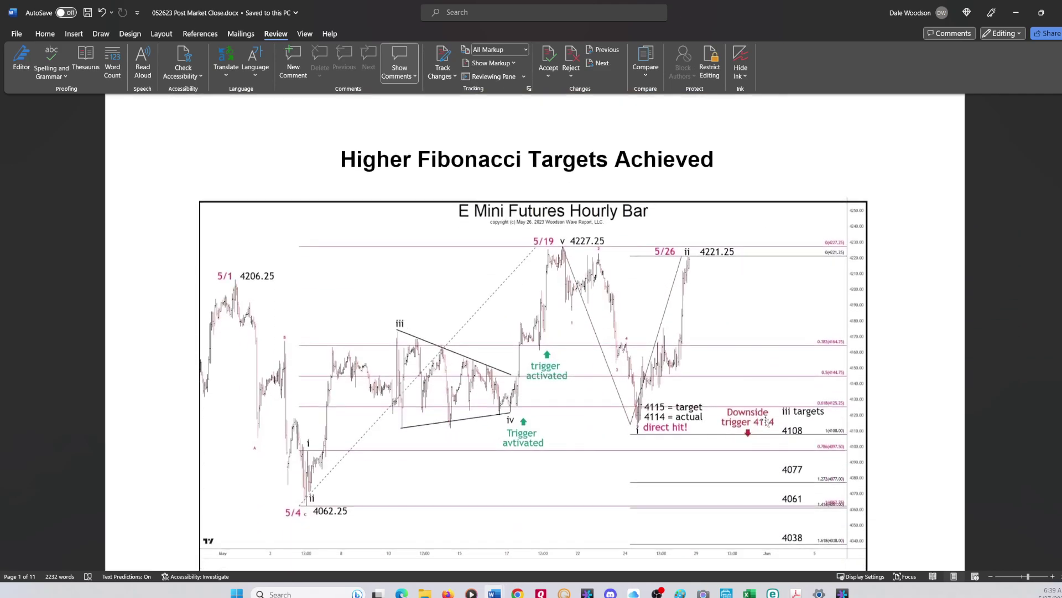